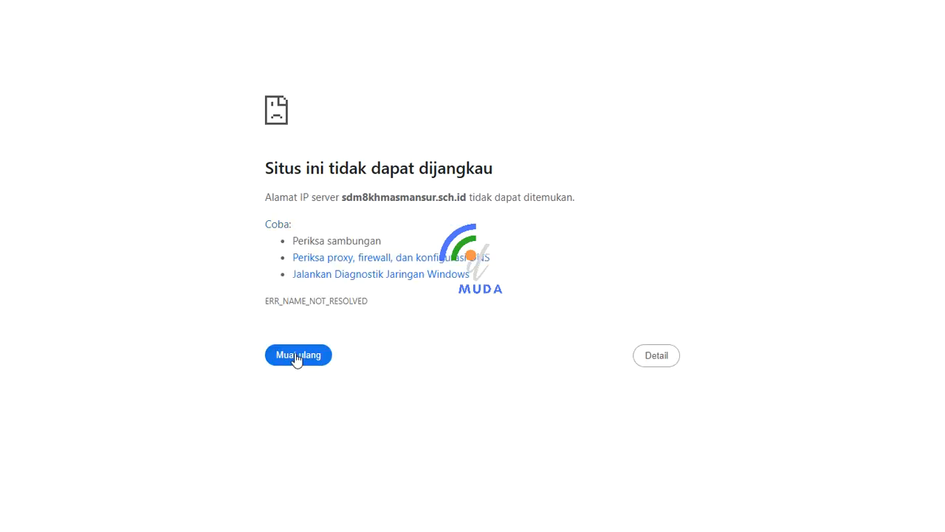
Reload the school website and log in to its admin area with the prefilled credentials.
left_click(295, 356)
left_click(297, 358)
key("XF86RFKill")
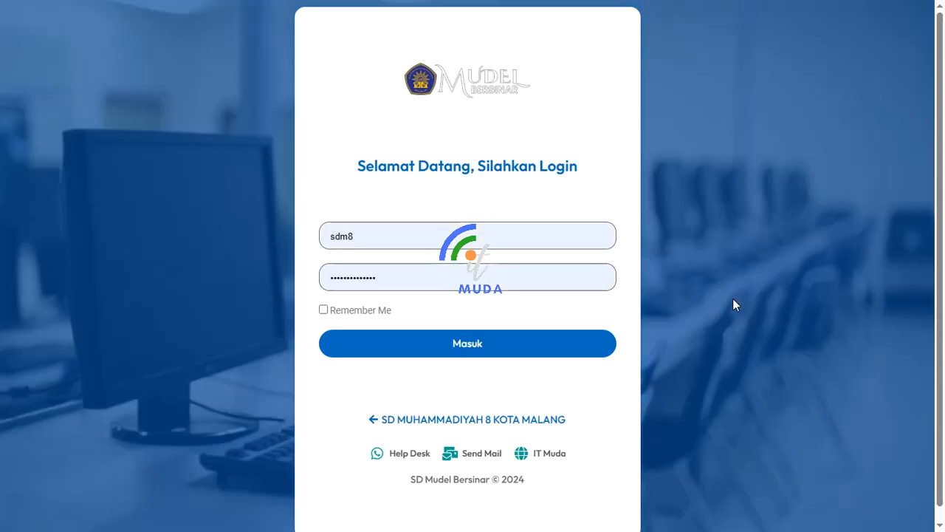
left_click(470, 354)
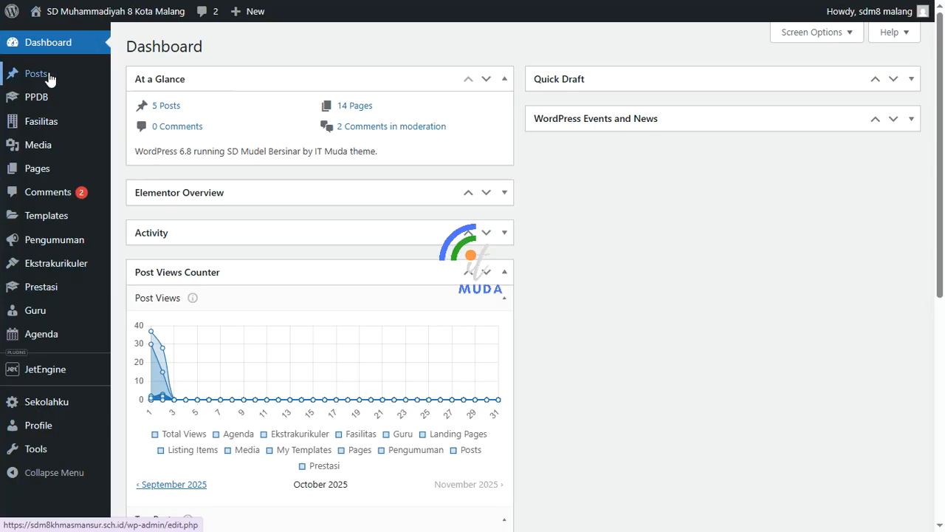
Show the list of all posts and open the post "SD MUDEL Sambut Pagi dengan Al-Qur'an, Tenangkan Hati, Semangat Belajar Meningkat" for editing.
mouse_move(49, 79)
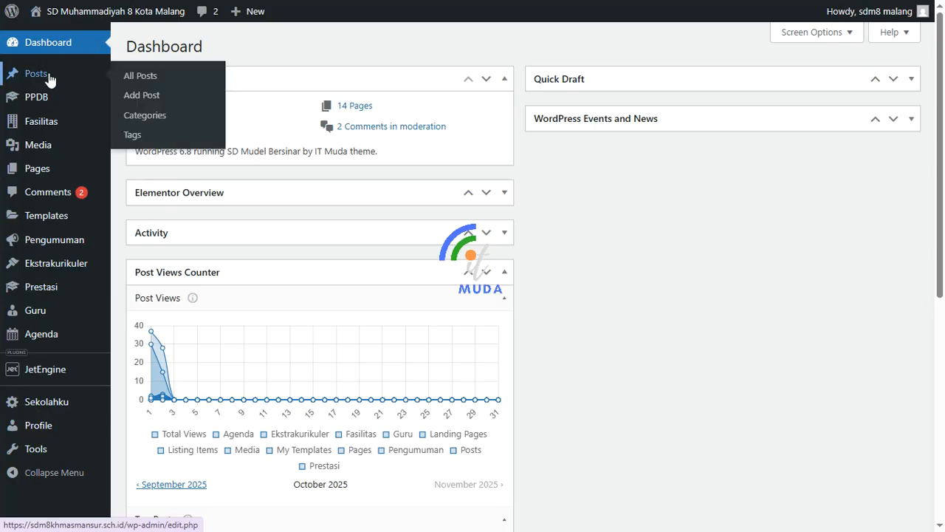
left_click(49, 79)
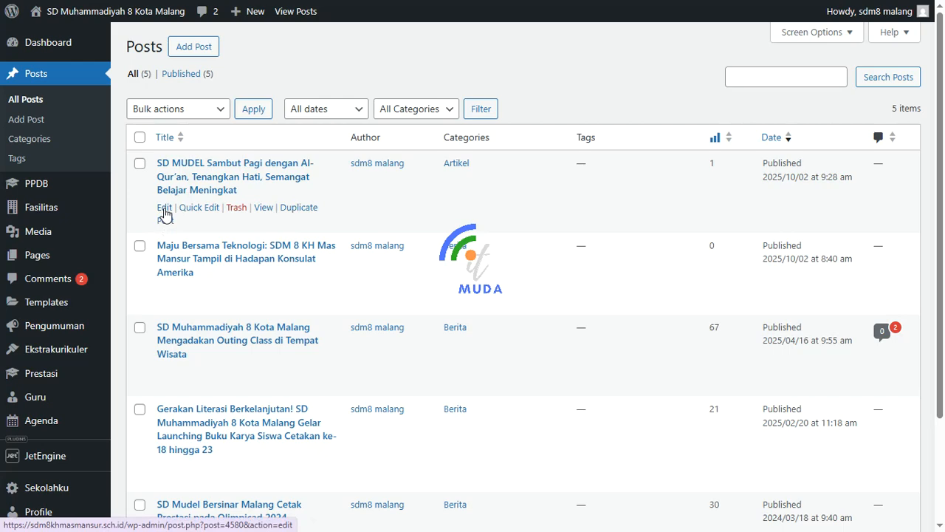
left_click(164, 210)
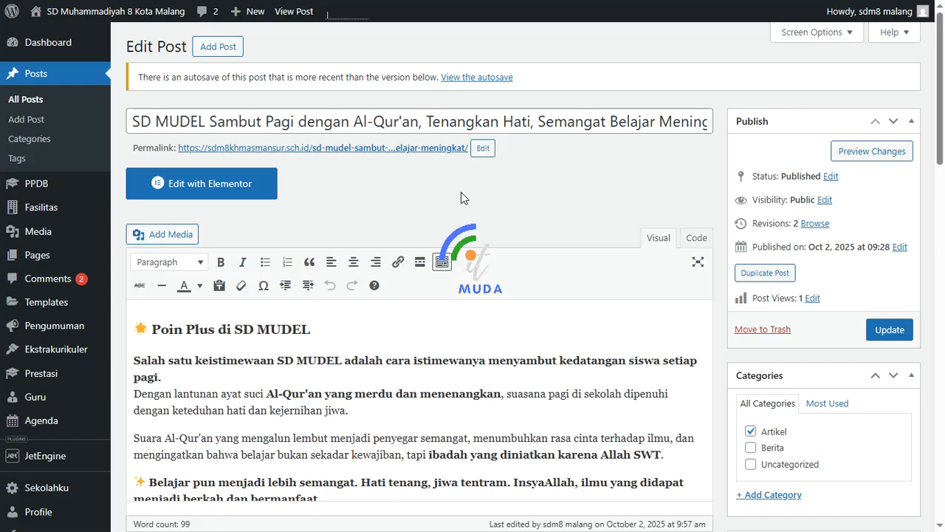
Examine the post's title, its body text and the video embedded below the text.
left_click(425, 121)
key("Home")
left_click_drag(132, 121, 707, 113)
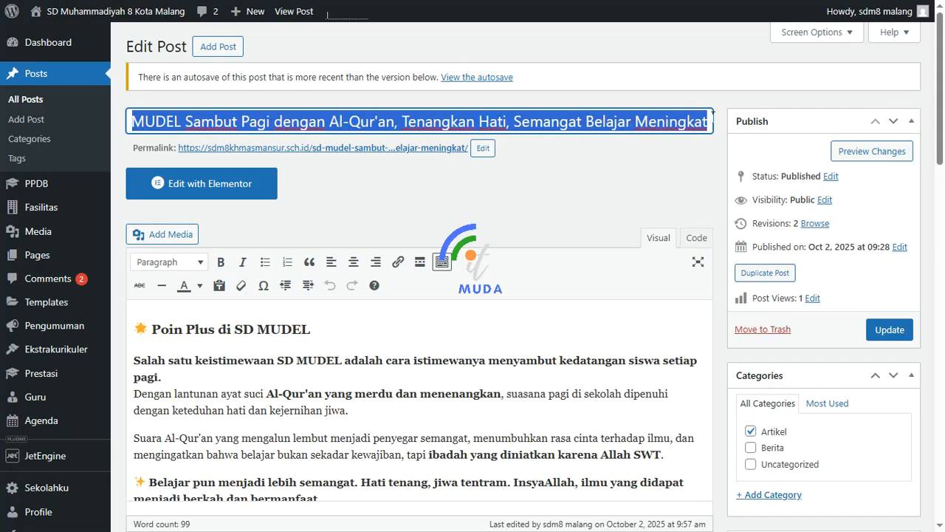
left_click(672, 170)
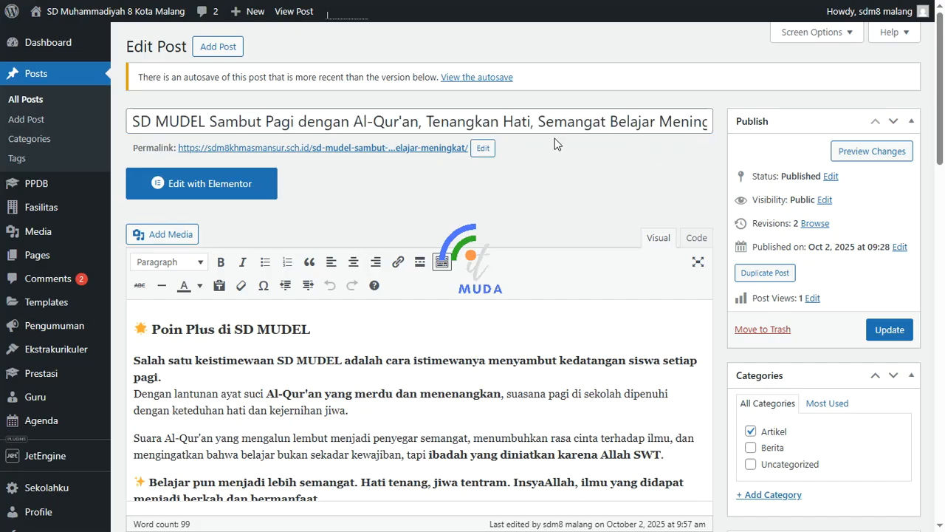
left_click(535, 124)
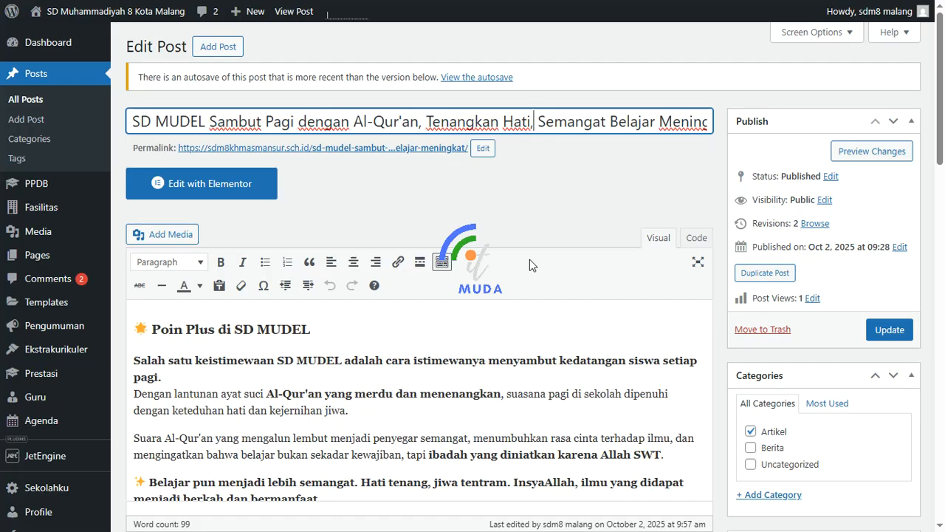
scroll(517, 264, "down", 1)
left_click(478, 275)
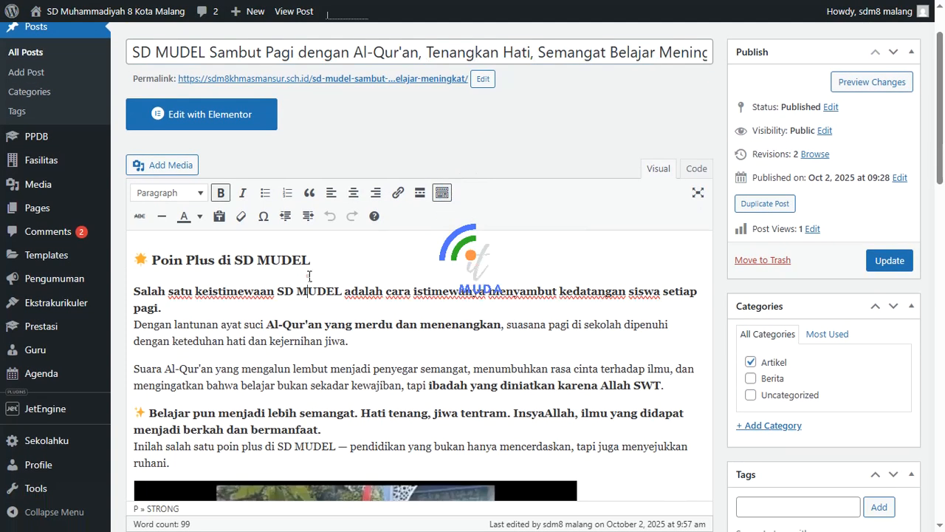
left_click_drag(140, 250, 492, 369)
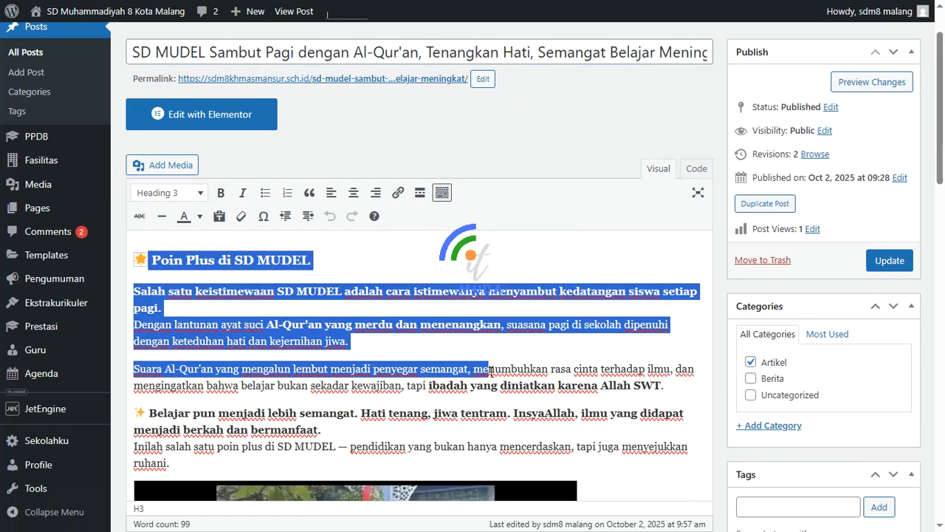
left_click(486, 260)
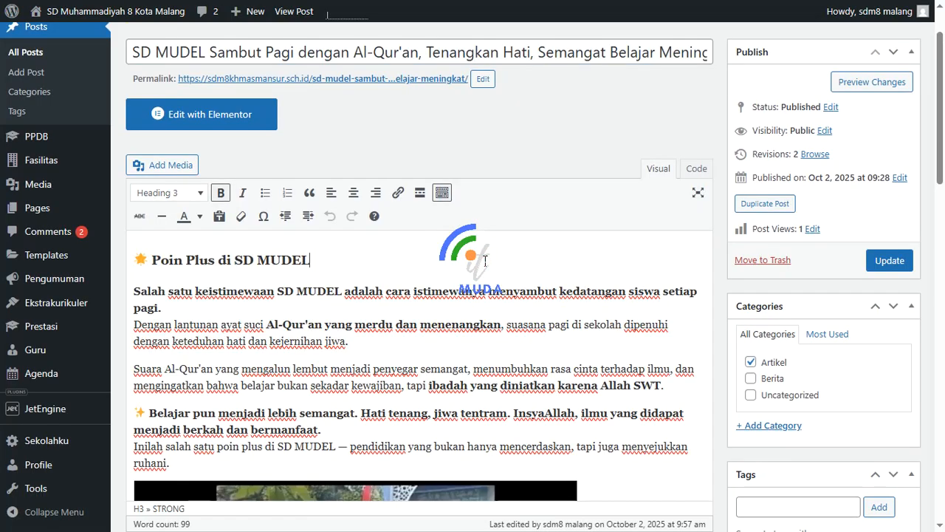
scroll(485, 259, "down", 5)
left_click(461, 294)
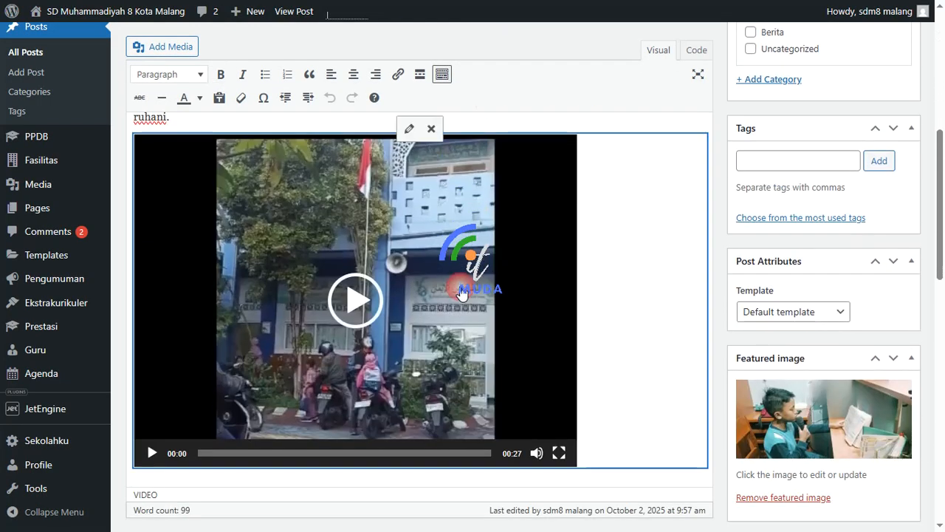
scroll(555, 333, "up", 5)
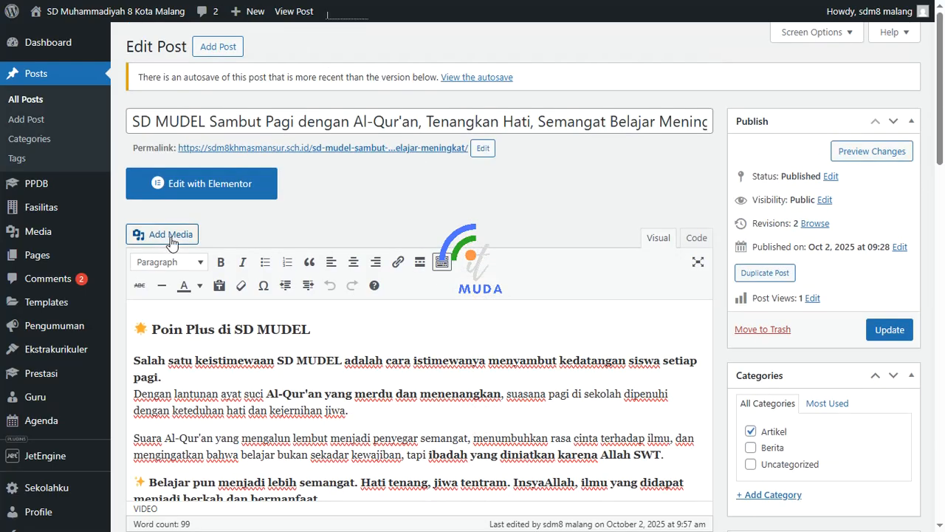
scroll(587, 412, "down", 5)
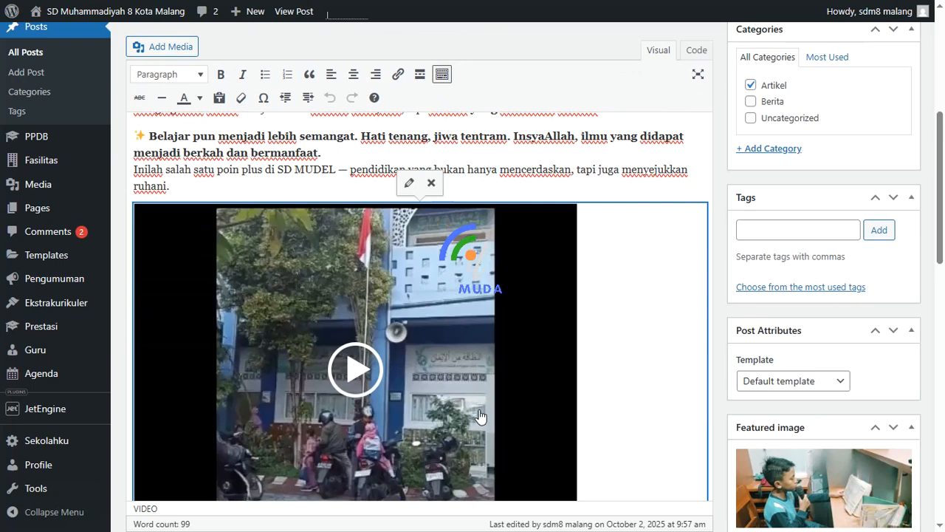
scroll(476, 379, "down", 1)
scroll(463, 347, "up", 1)
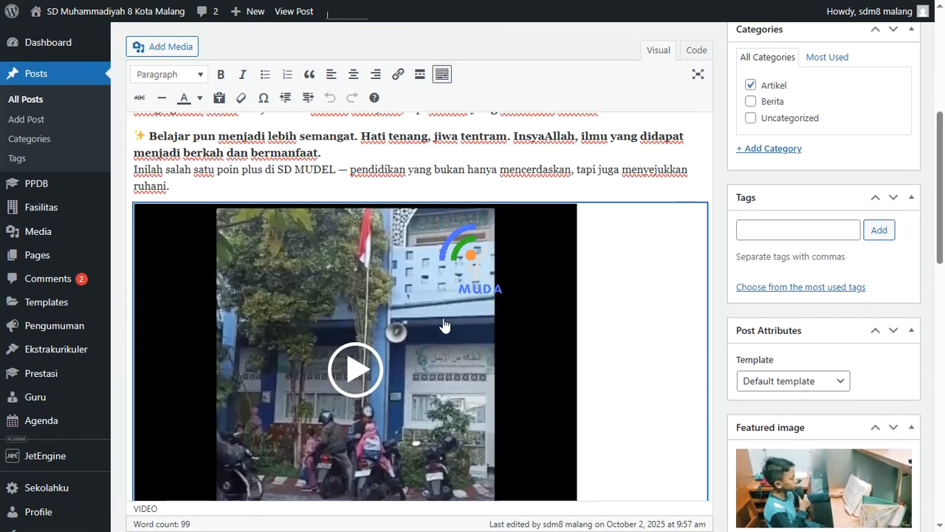
Try the Autoplay option in the embedded video's details, switch it back off and close the details without updating.
left_click(409, 188)
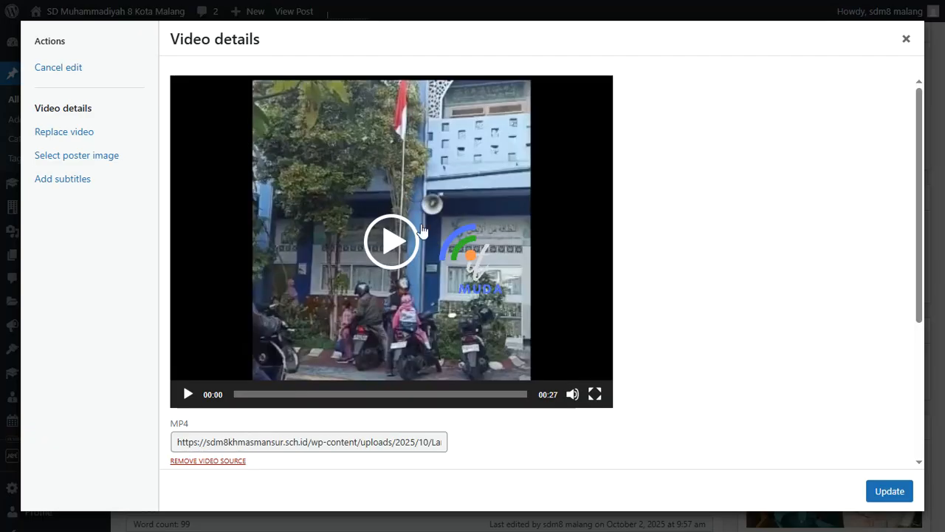
scroll(654, 336, "down", 3)
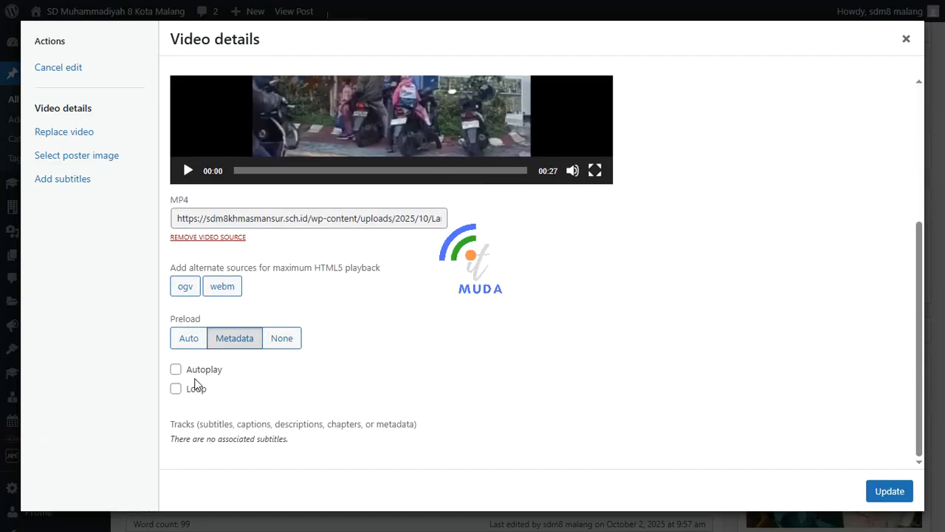
left_click(176, 371)
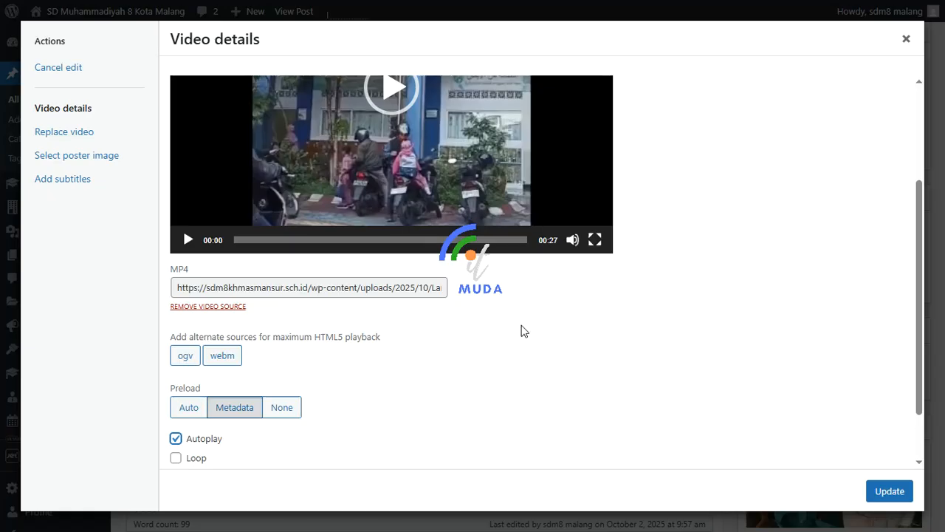
scroll(473, 244, "up", 2)
scroll(453, 219, "up", 1)
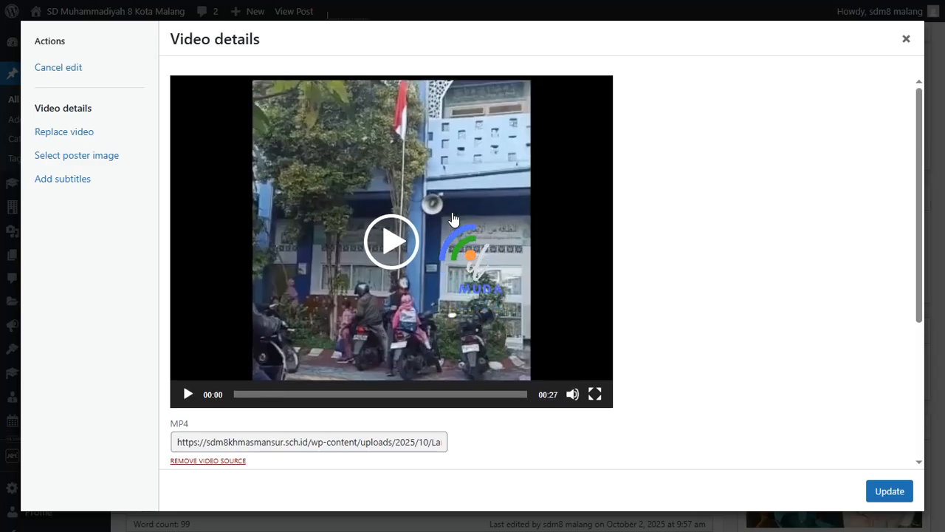
scroll(574, 289, "down", 3)
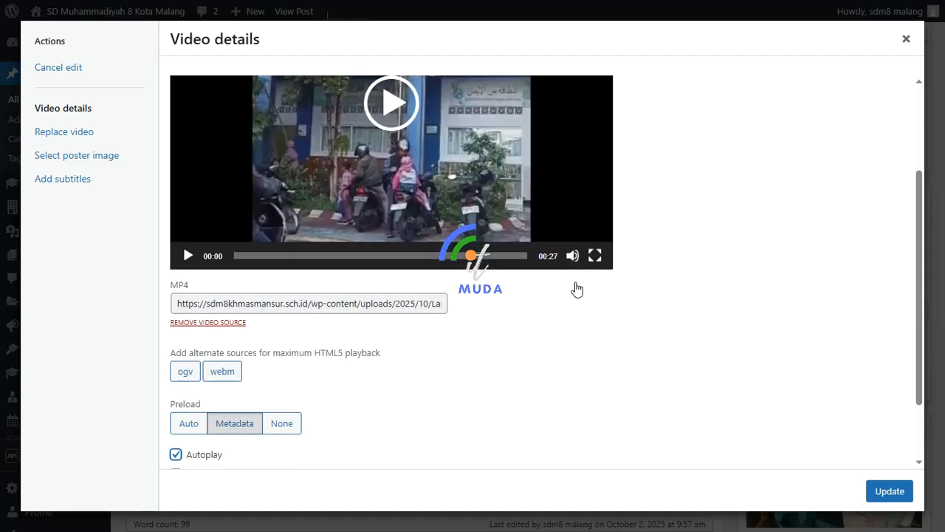
scroll(576, 288, "down", 2)
left_click(176, 369)
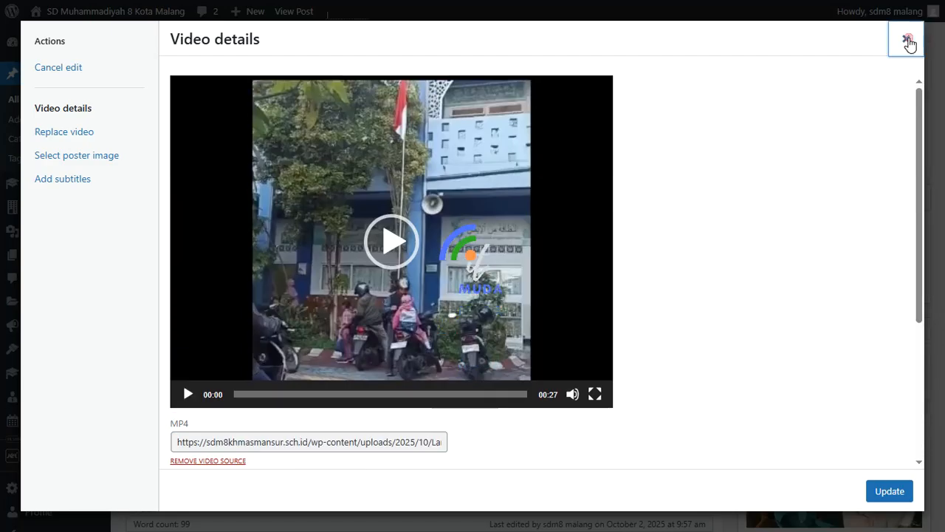
left_click(907, 40)
Collapse the SiteSEO section below the post editor.
scroll(648, 333, "down", 3)
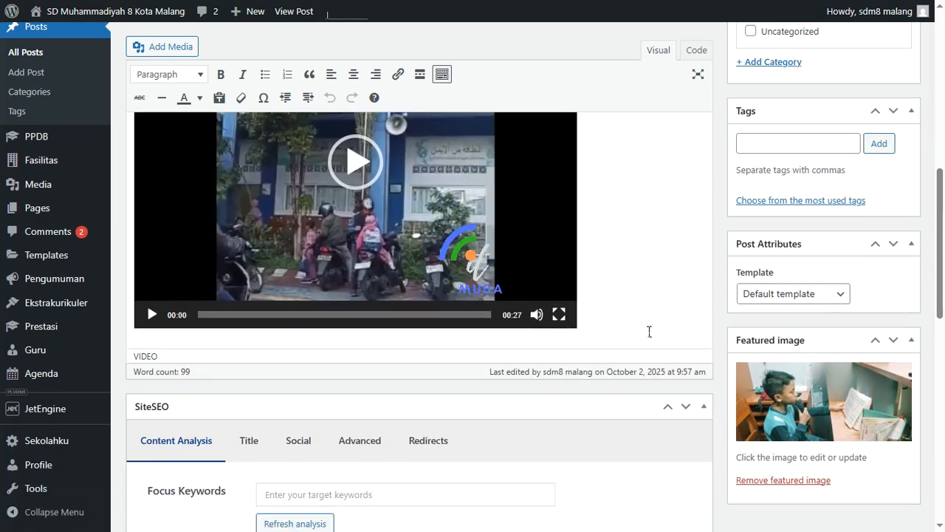
scroll(147, 245, "down", 2)
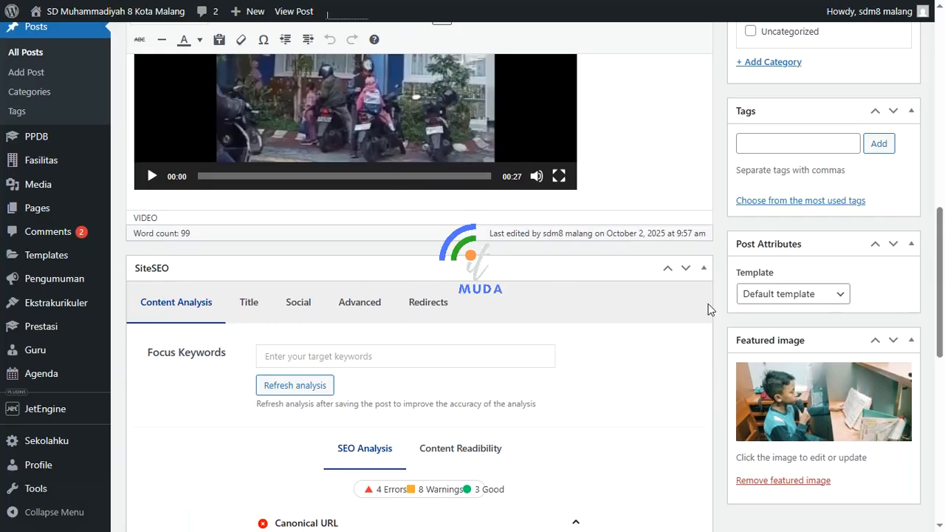
left_click(704, 268)
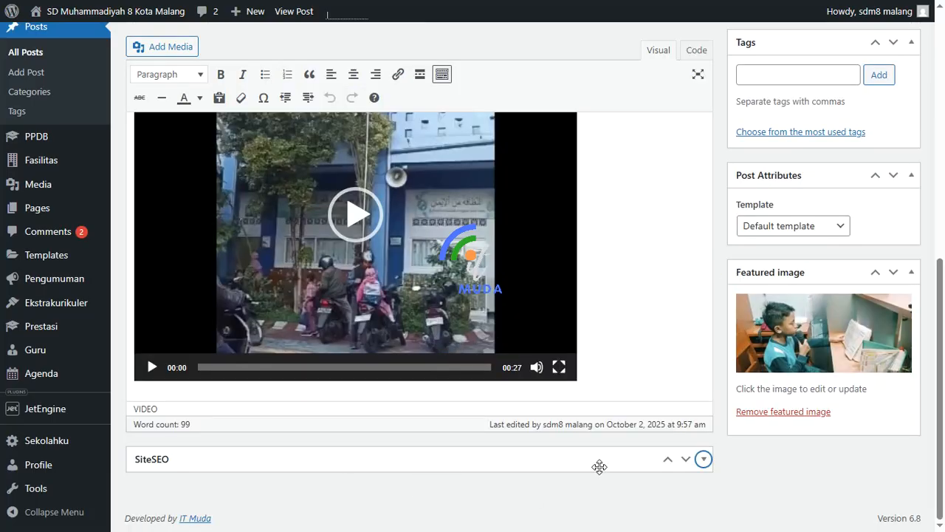
scroll(610, 462, "up", 7)
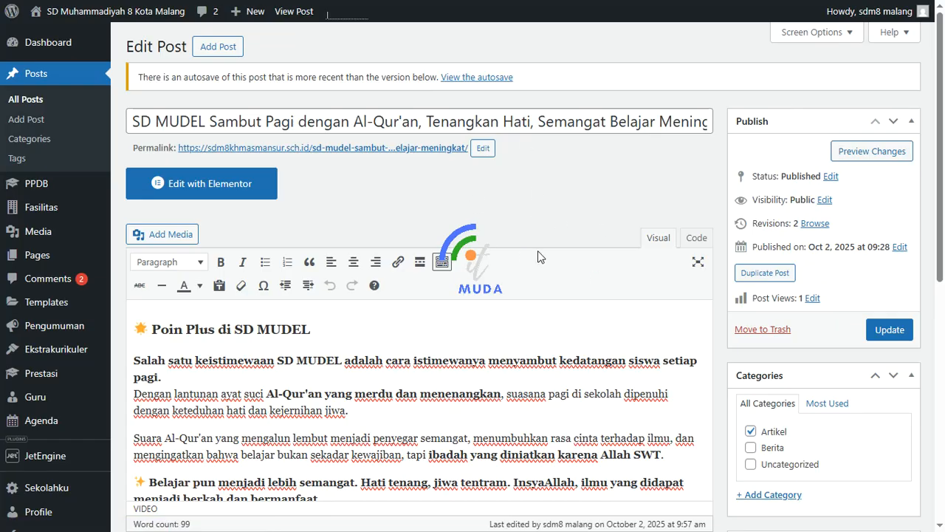
Try choosing Draft as the post's status, then cancel the status change.
left_click(831, 177)
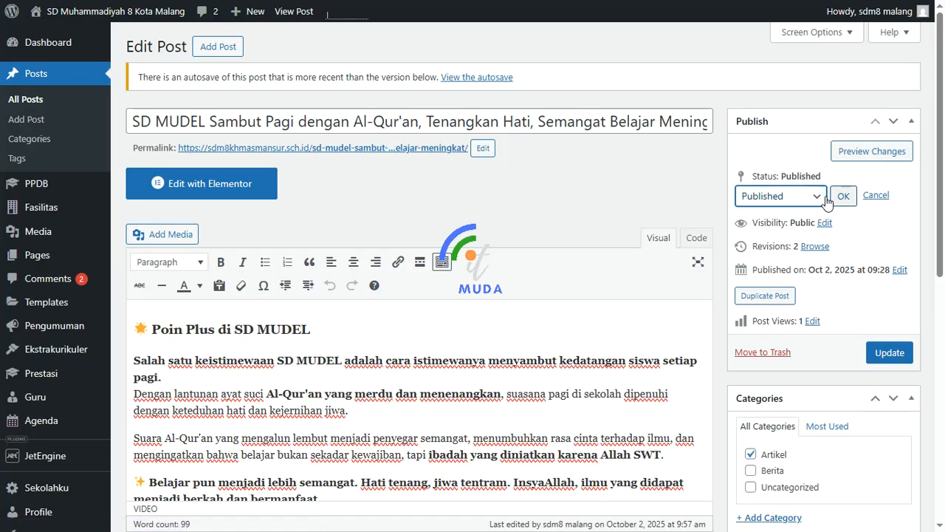
left_click(815, 196)
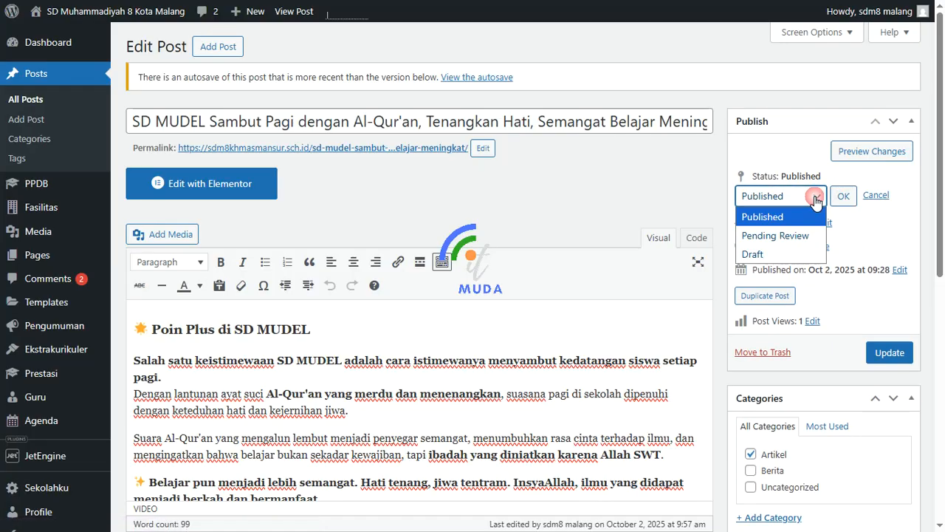
left_click(793, 253)
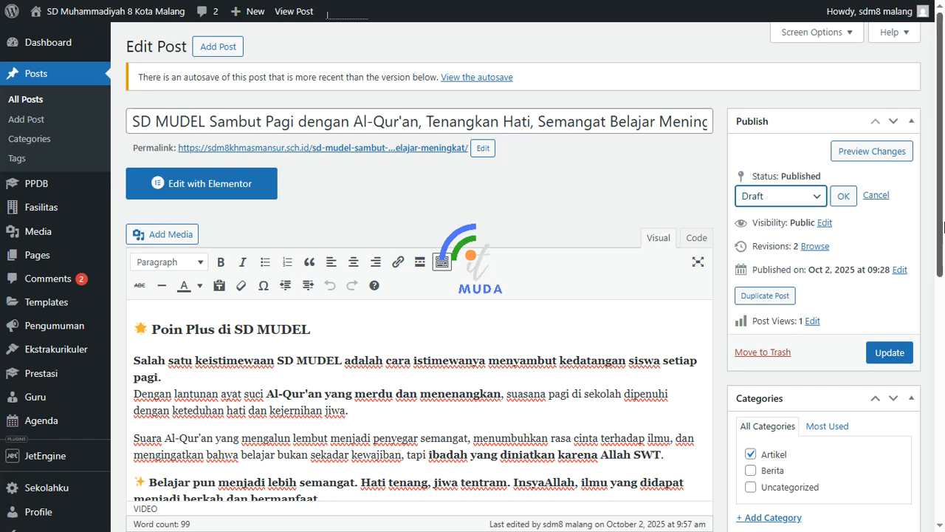
left_click(877, 196)
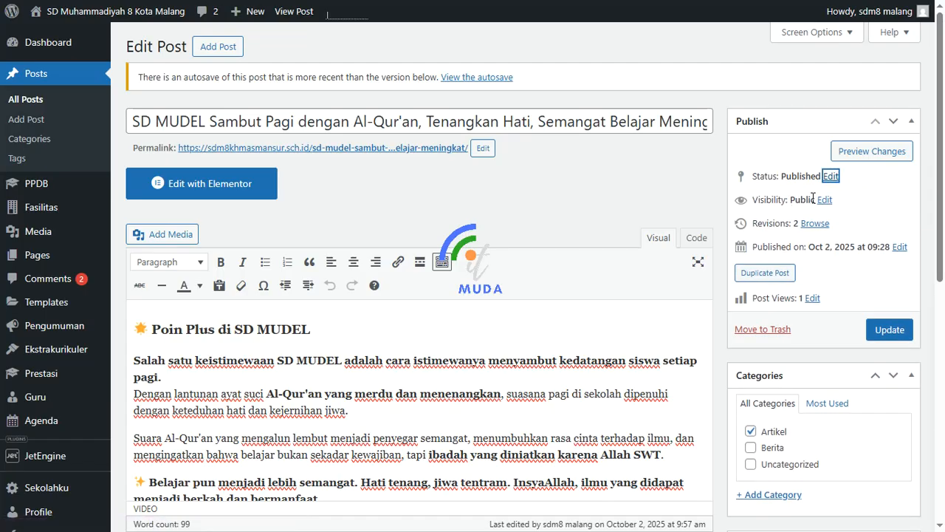
Examine the post's visibility options and its publication date and time fields, cancelling both without changes.
left_click(824, 201)
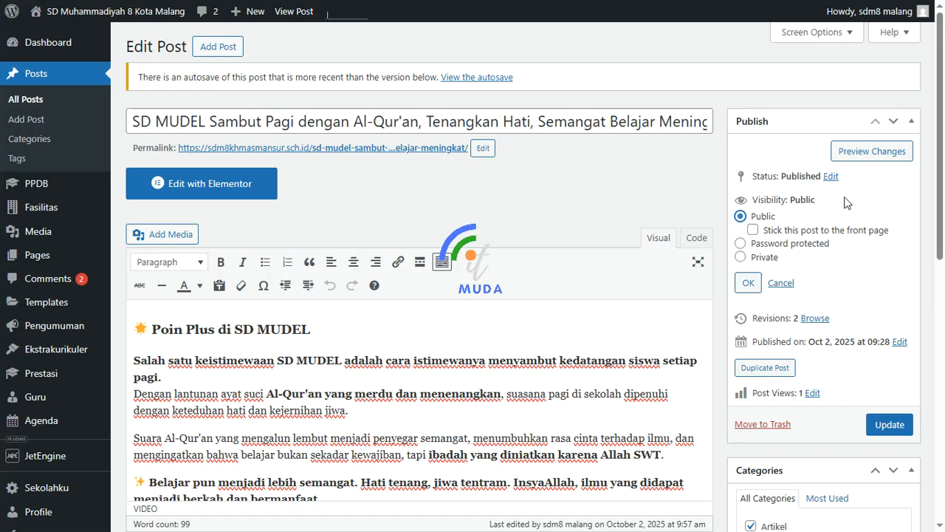
left_click(784, 284)
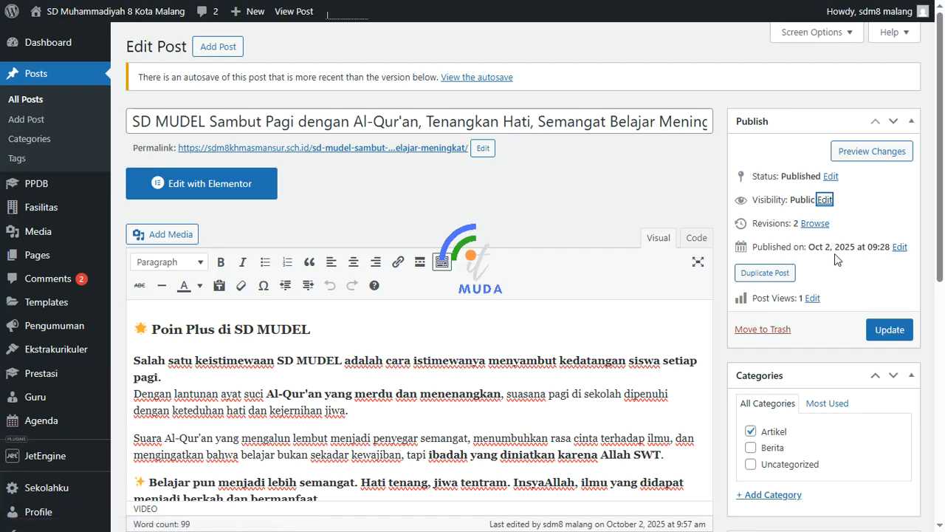
left_click(899, 249)
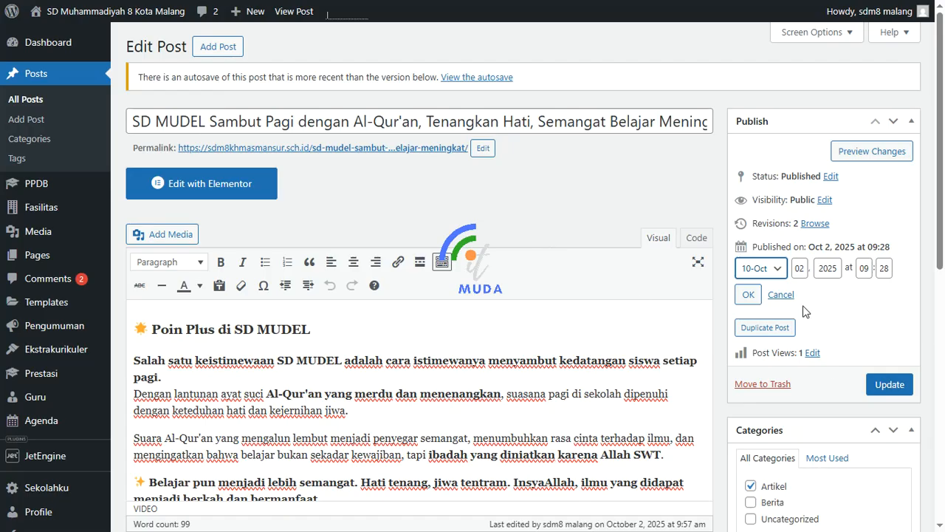
left_click(778, 269)
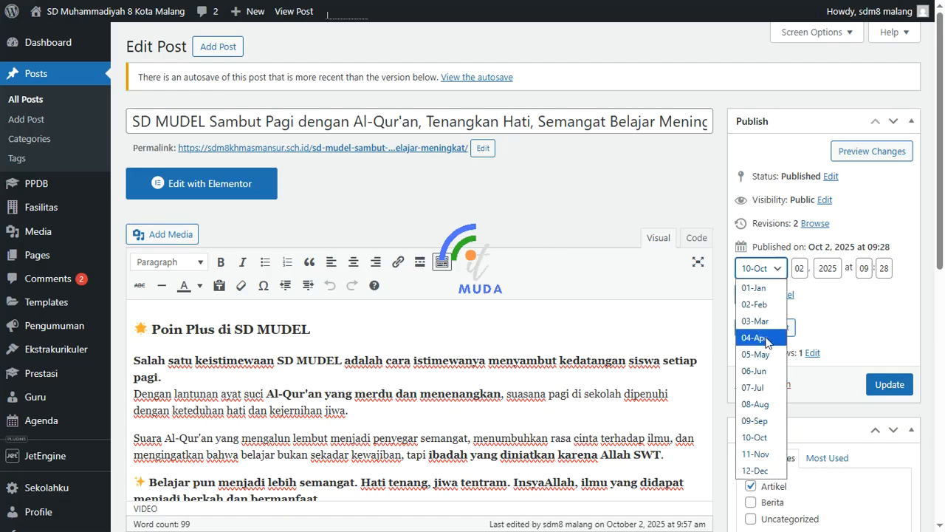
left_click(801, 268)
left_click(821, 268)
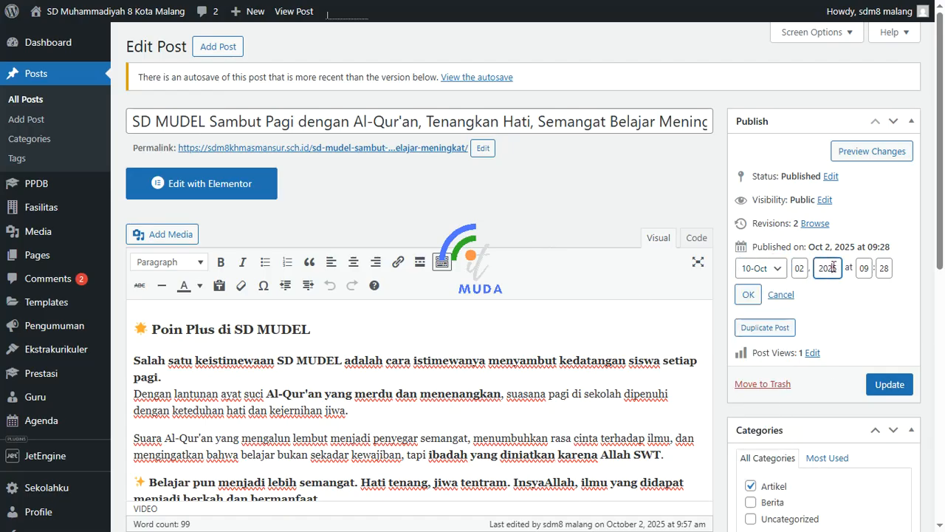
left_click(865, 269)
left_click(782, 295)
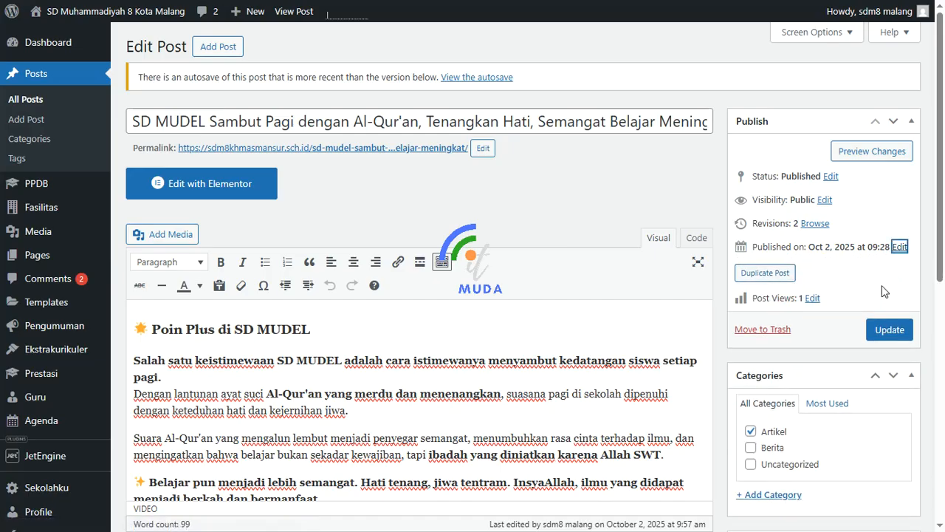
Add a new category named PPDB to the post's categories, without a parent category.
scroll(882, 288, "down", 1)
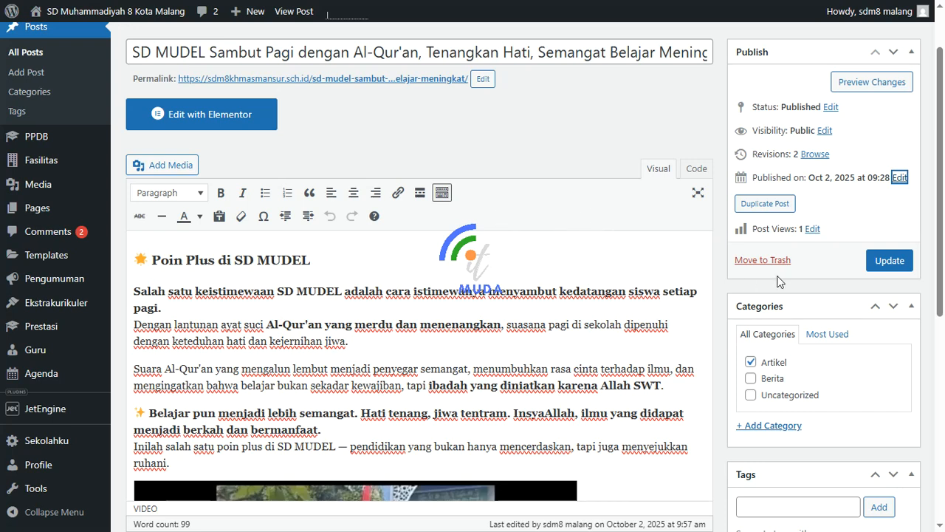
scroll(810, 277, "down", 2)
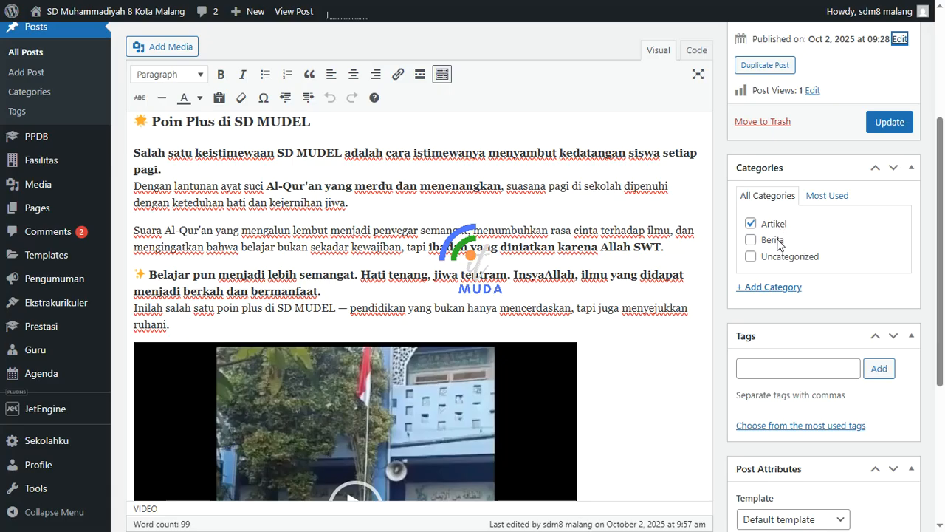
left_click(772, 288)
left_click(797, 309)
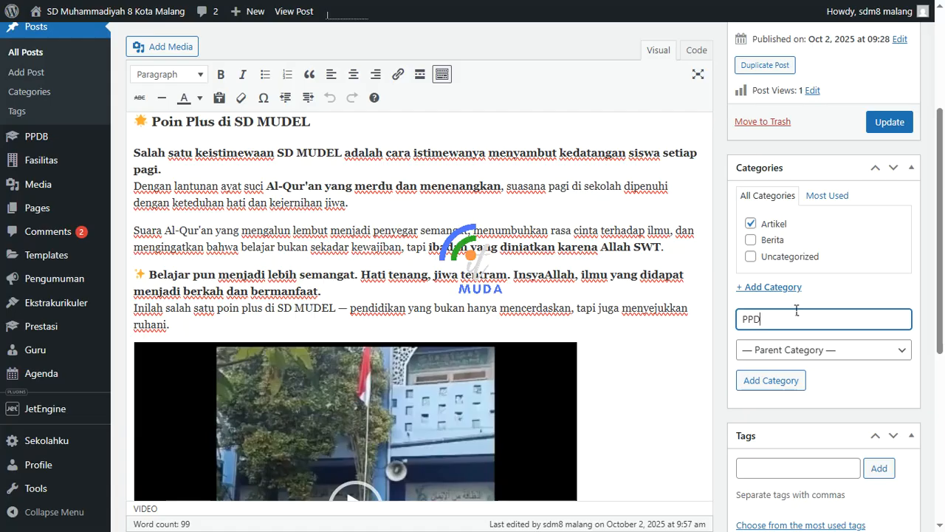
left_click(769, 380)
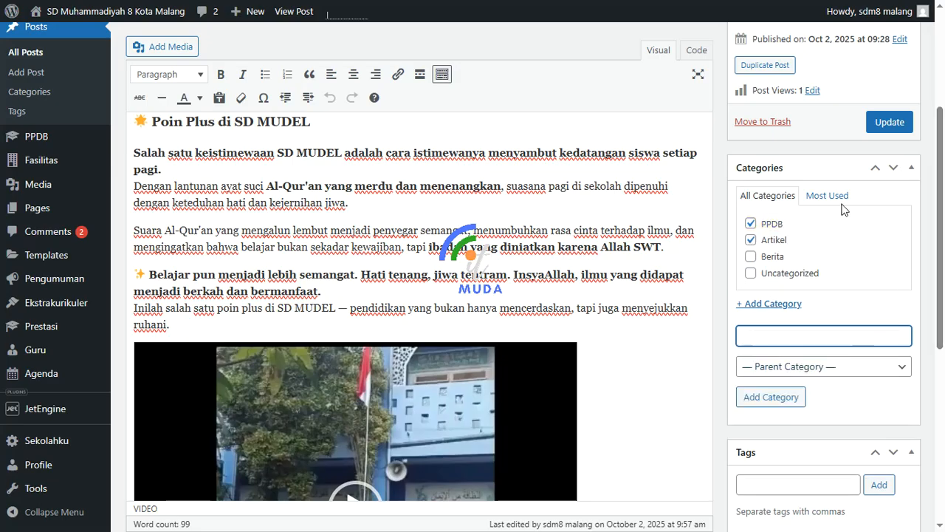
Unassign the PPDB category from the post, keep Artikel assigned, and check the most used categories before returning to all categories.
left_click(751, 223)
left_click(750, 237)
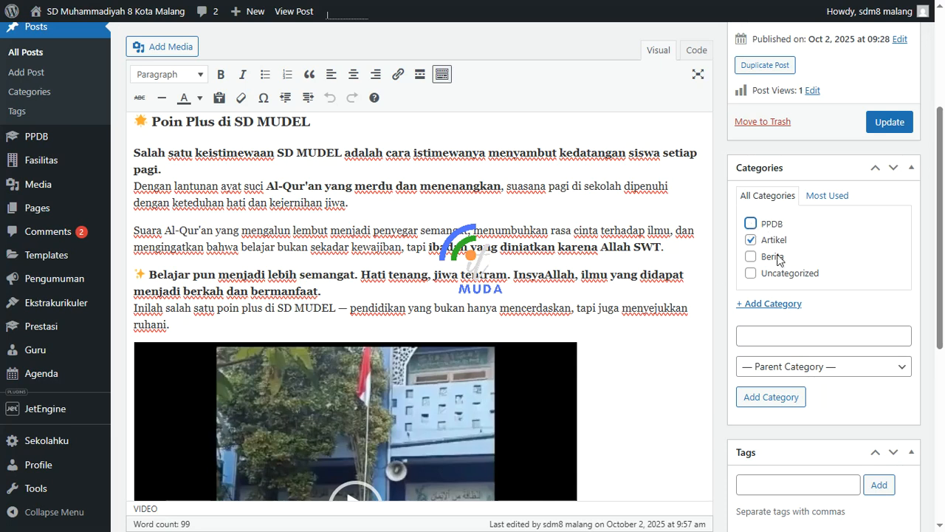
left_click(828, 198)
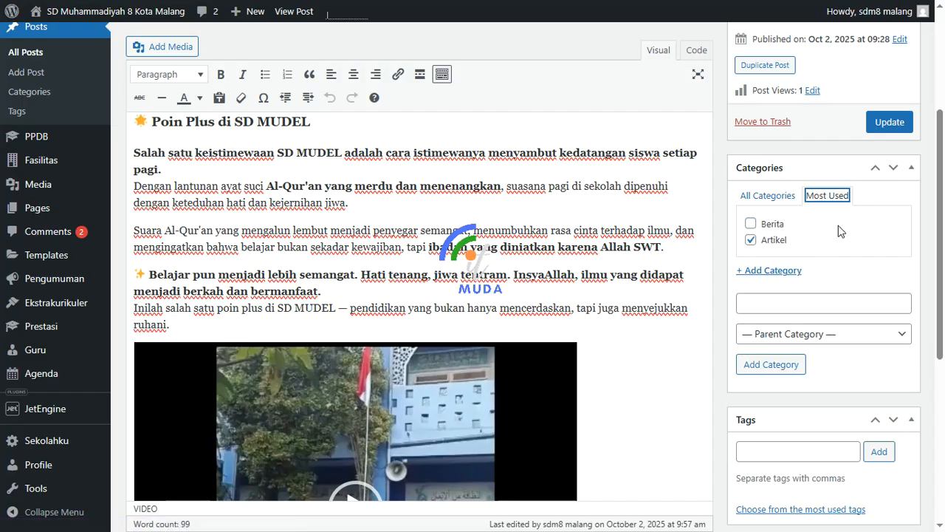
left_click(772, 195)
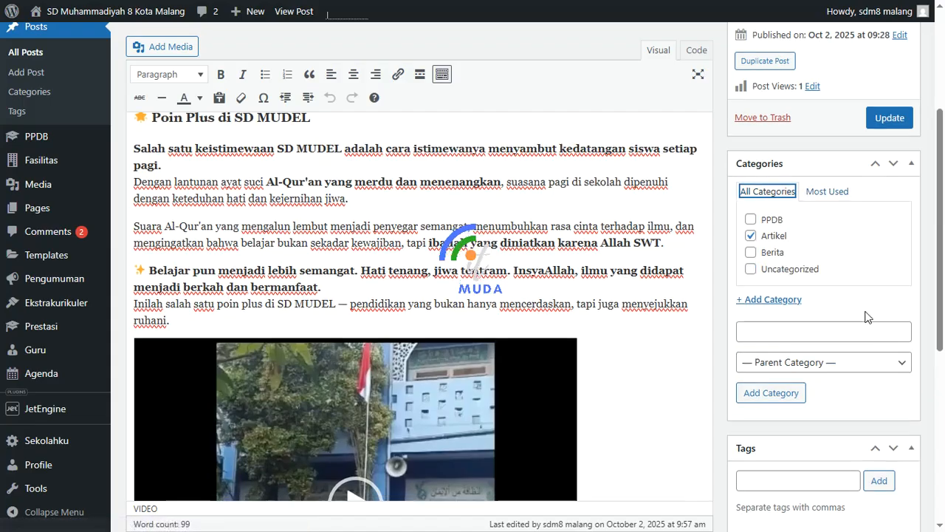
Try entering a tag for the post, then clear the tag entry without adding it.
scroll(865, 316, "down", 2)
scroll(866, 314, "down", 1)
left_click(798, 208)
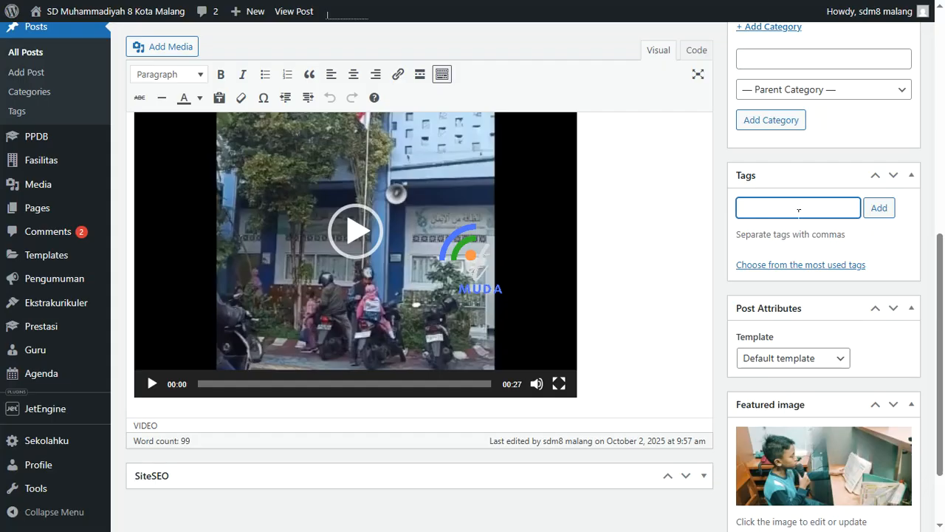
type("pdm")
key("BackSpace")
scroll(902, 246, "down", 2)
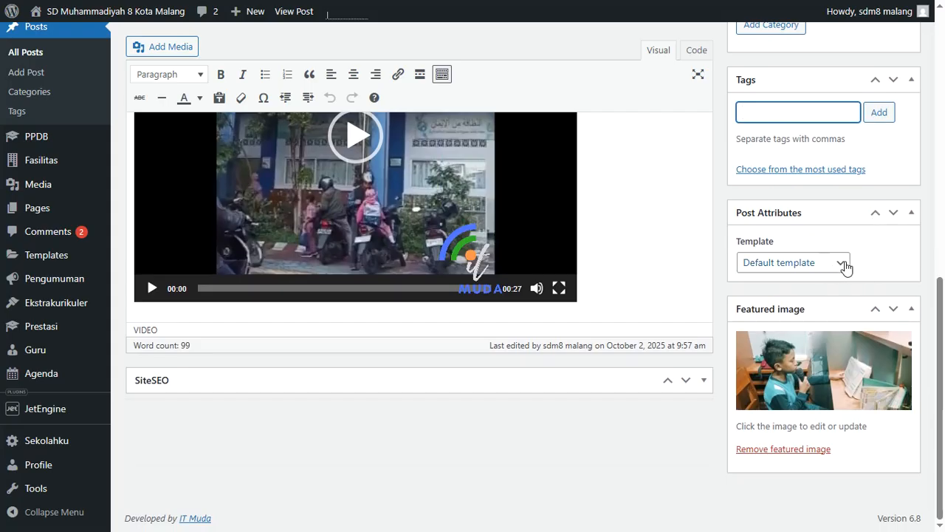
Try the Elementor Canvas template for the post, then set it back to Default template.
left_click(844, 263)
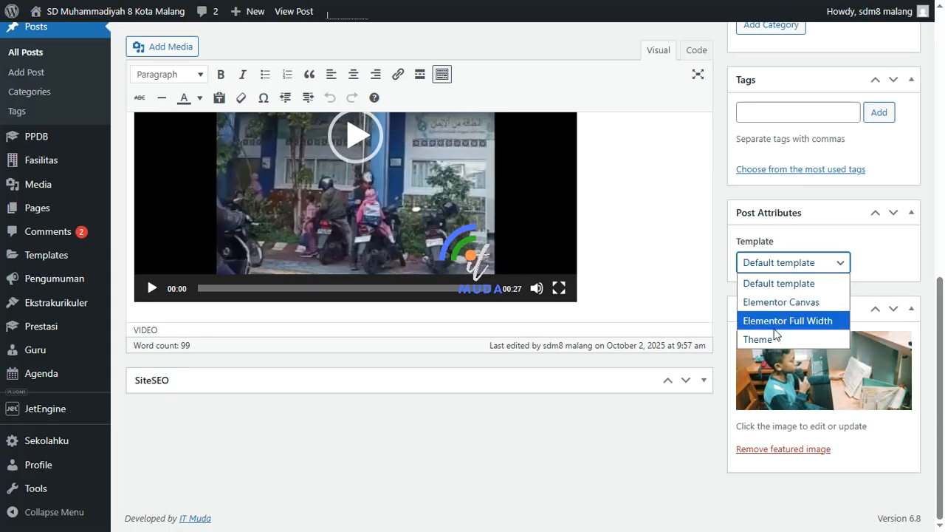
left_click(782, 304)
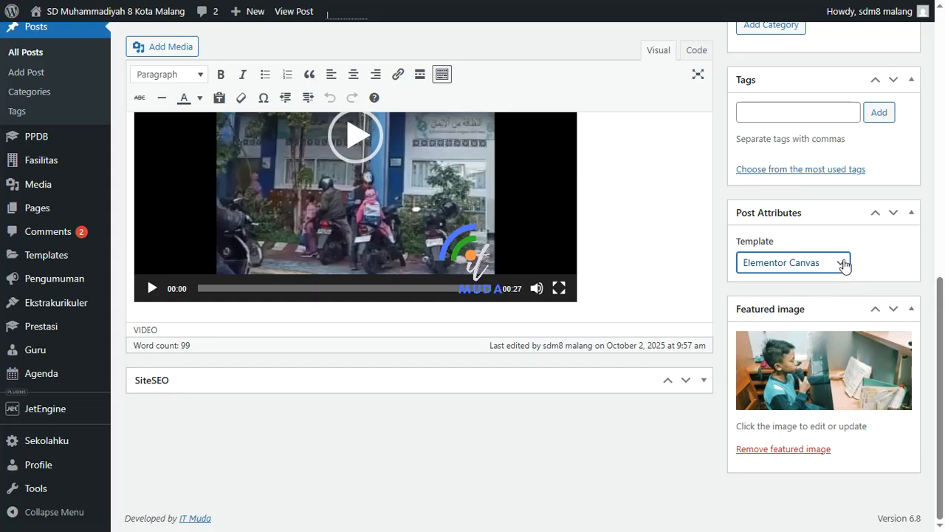
left_click(842, 262)
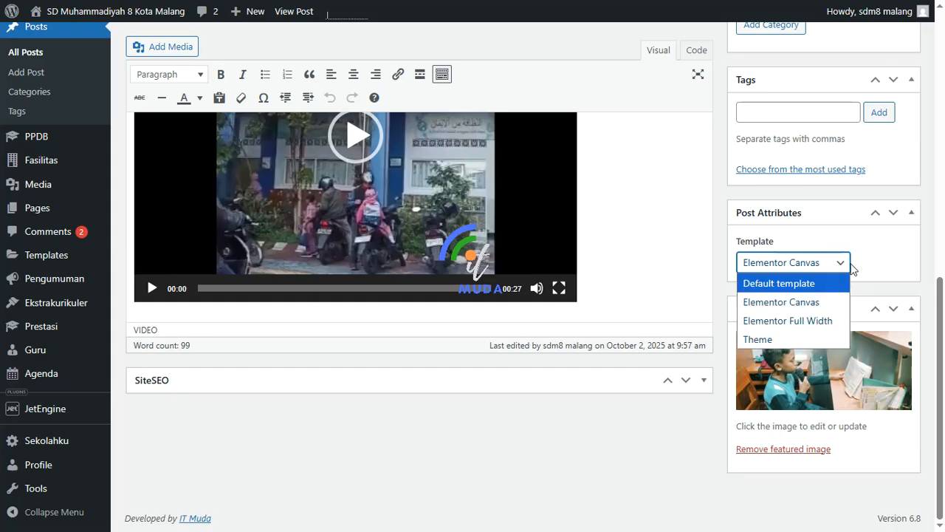
left_click(818, 288)
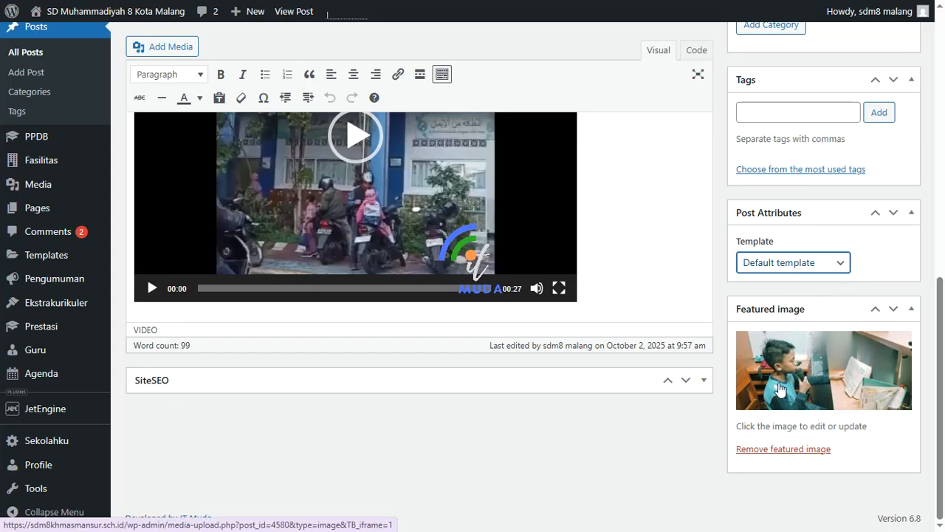
Leave the post editor and open the PPDB list of all participants (Semua Peserta Didik).
scroll(680, 392, "up", 10)
scroll(682, 387, "up", 1)
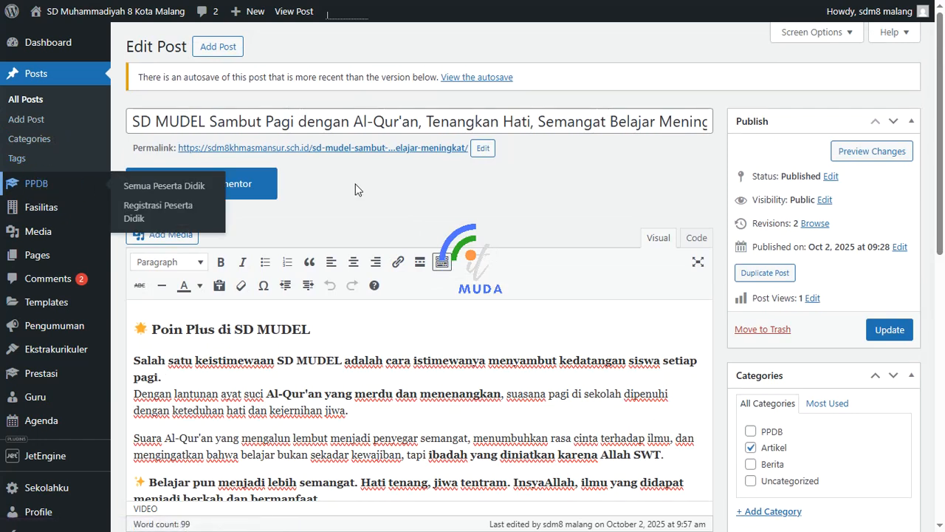
left_click(38, 184)
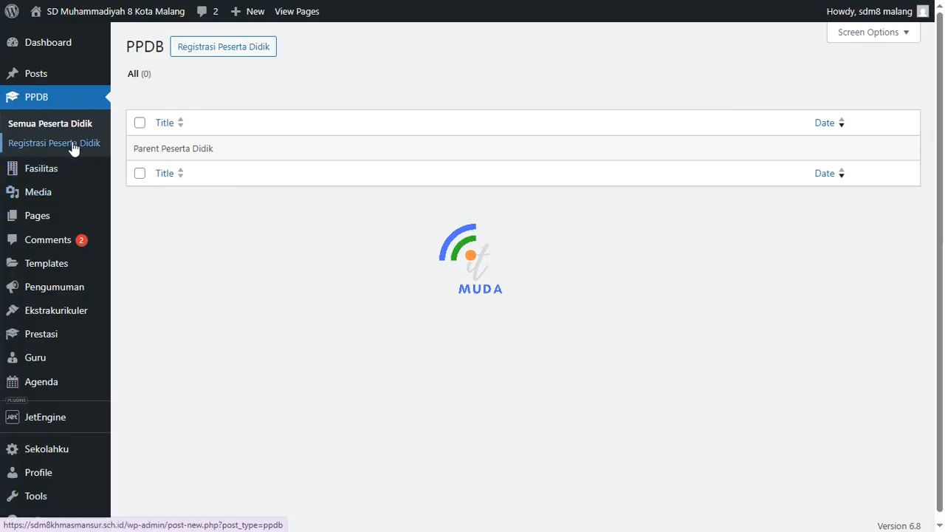
Open the list of all Fasilitas entries and highlight the view count of Ruang Lab Komputer.
mouse_move(47, 177)
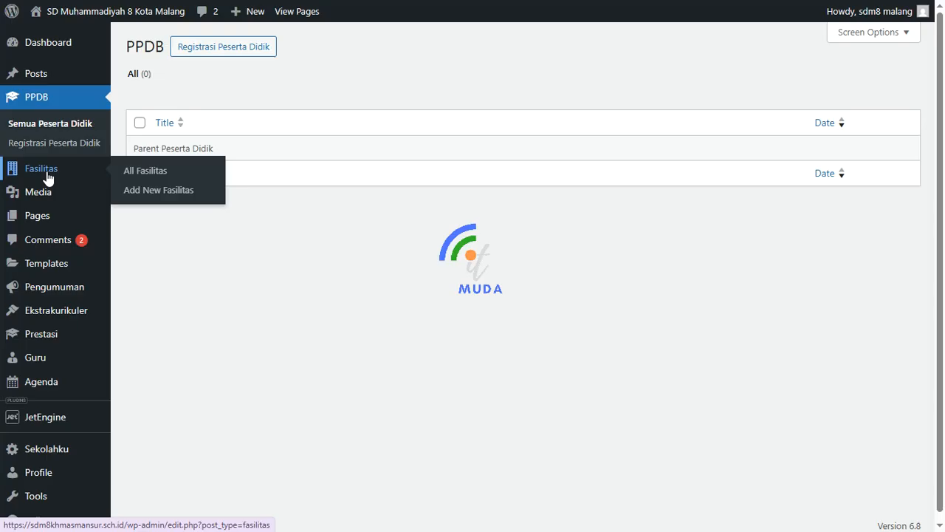
left_click(47, 177)
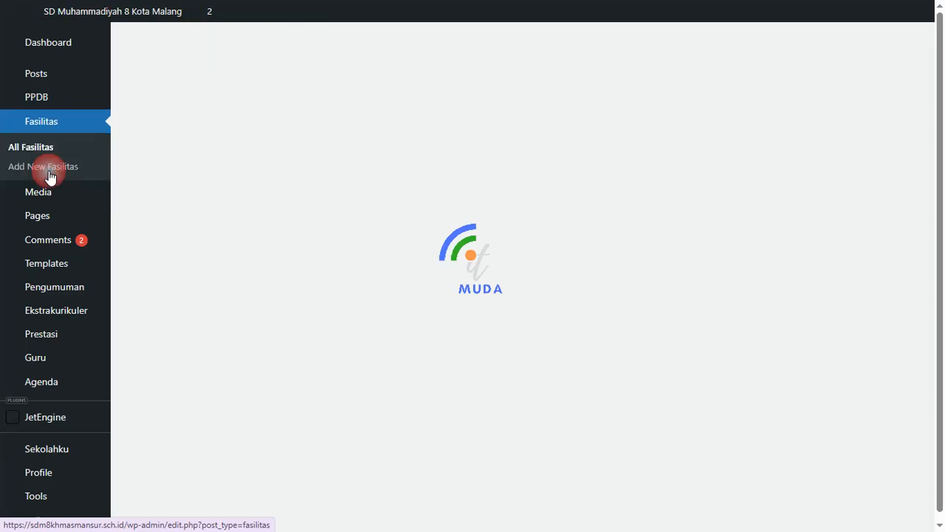
left_click(618, 78)
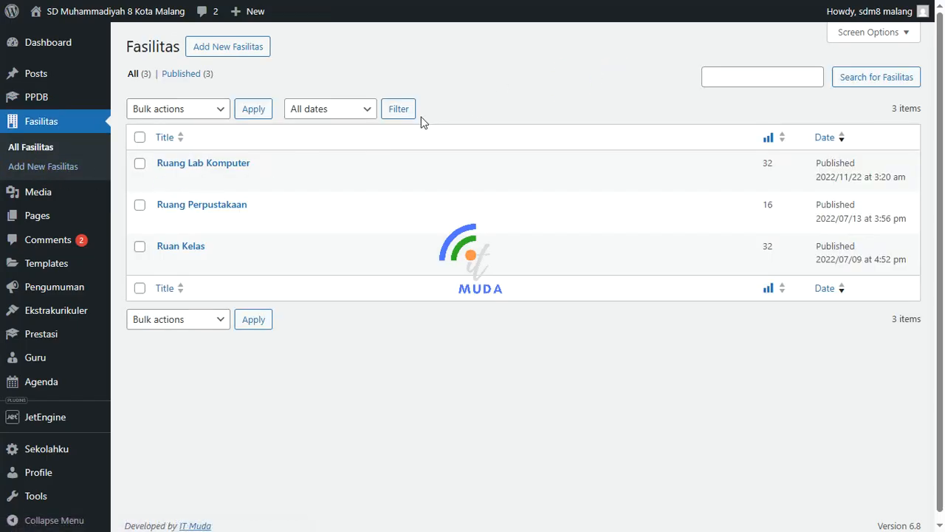
mouse_move(203, 165)
double_click(767, 162)
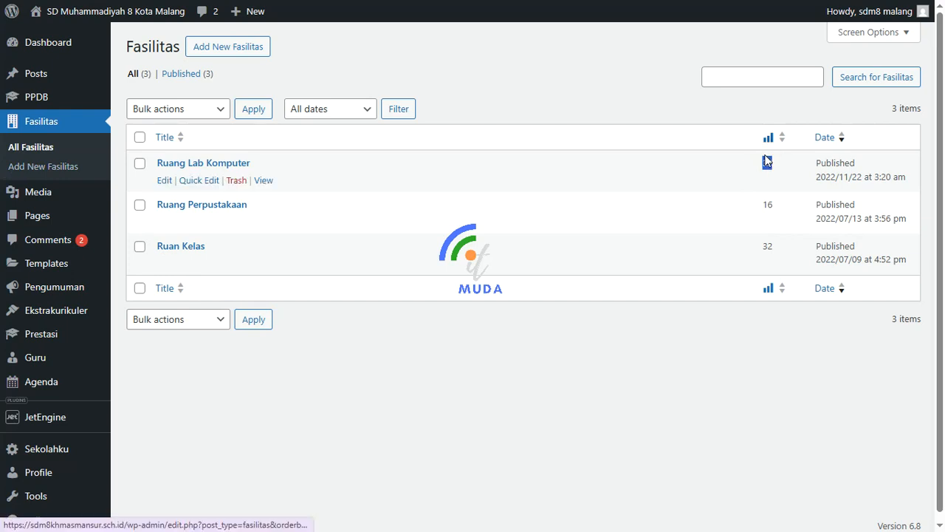
Open the Ruang Lab Komputer facility for editing and examine its description, Foto Fasilitas, Foto Utama and SiteSEO sections.
left_click(165, 181)
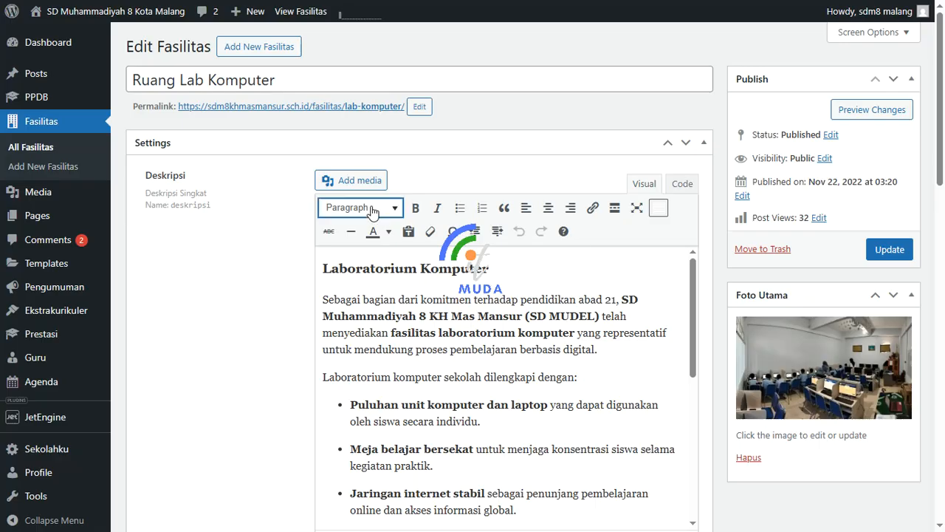
scroll(219, 219, "down", 1)
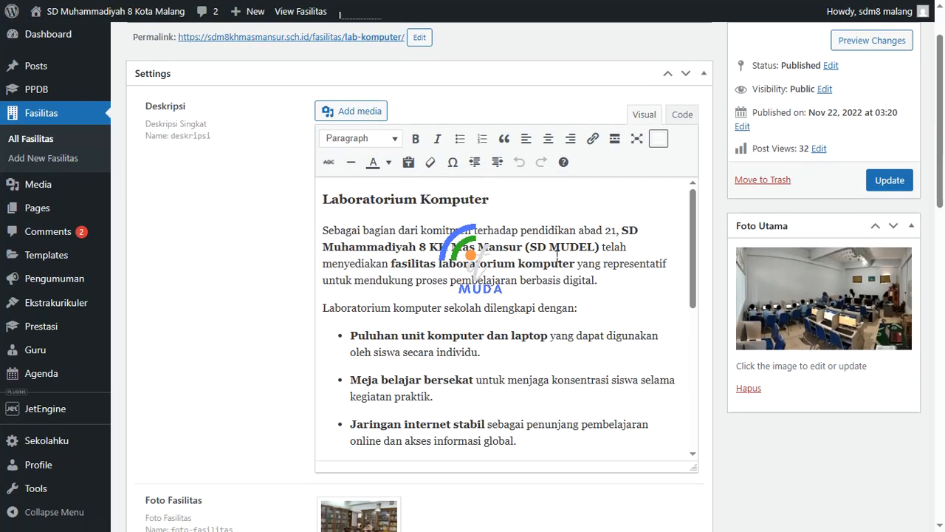
scroll(543, 244, "down", 6)
scroll(543, 243, "up", 6)
scroll(283, 283, "up", 1)
scroll(243, 321, "down", 4)
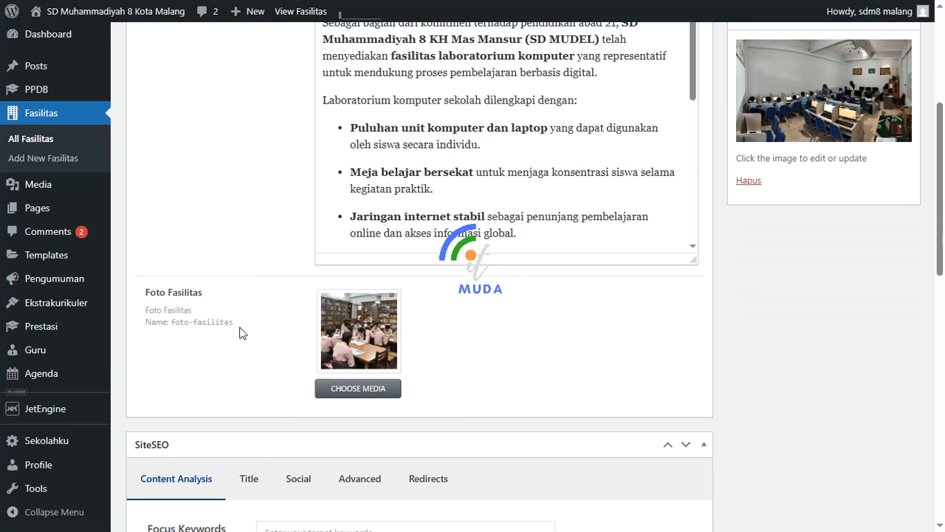
scroll(569, 399, "up", 3)
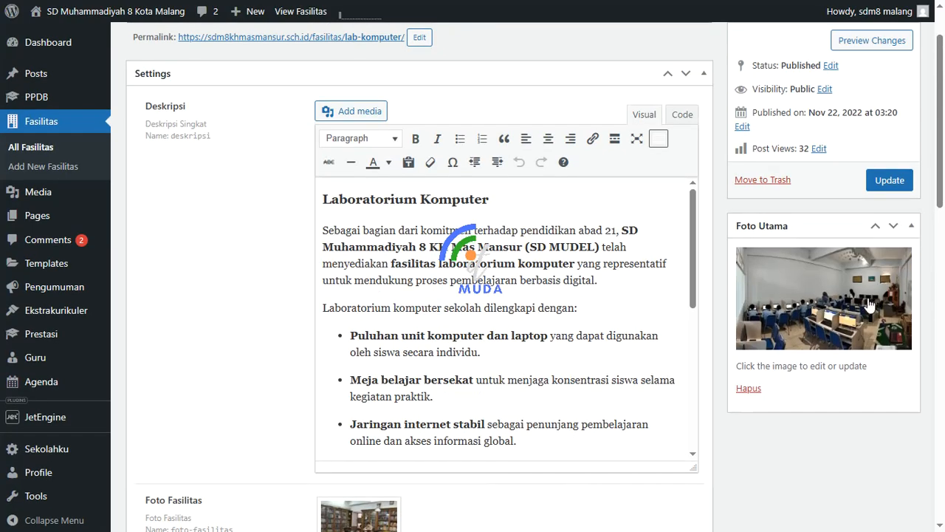
scroll(805, 292, "down", 2)
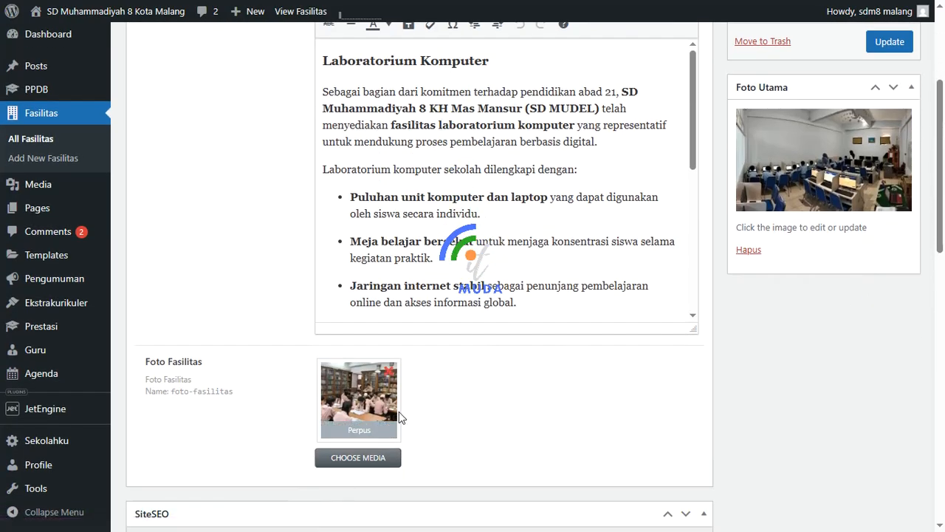
scroll(486, 399, "down", 3)
scroll(485, 399, "up", 6)
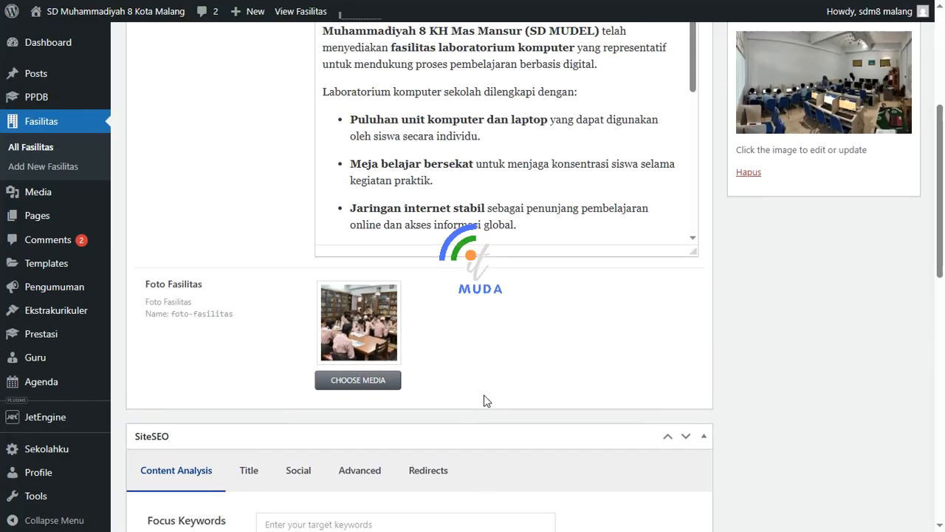
scroll(337, 402, "down", 8)
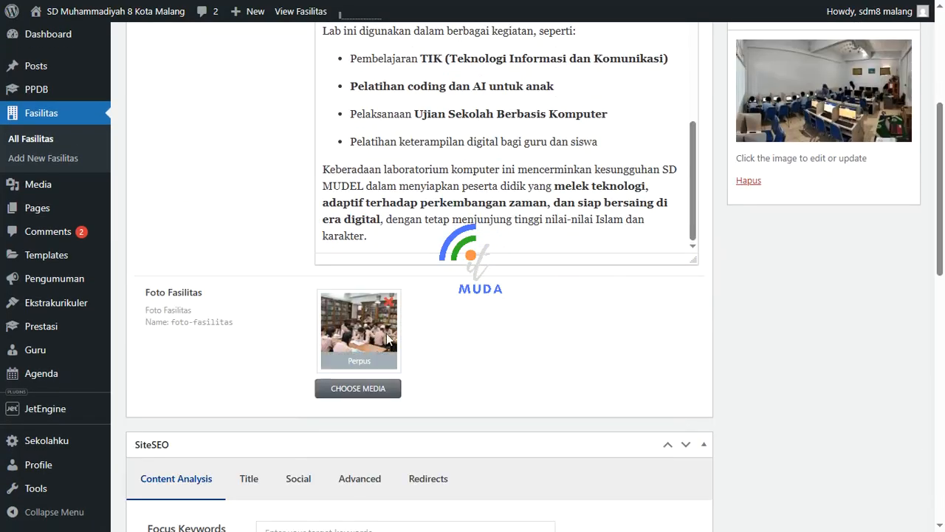
scroll(477, 360, "up", 4)
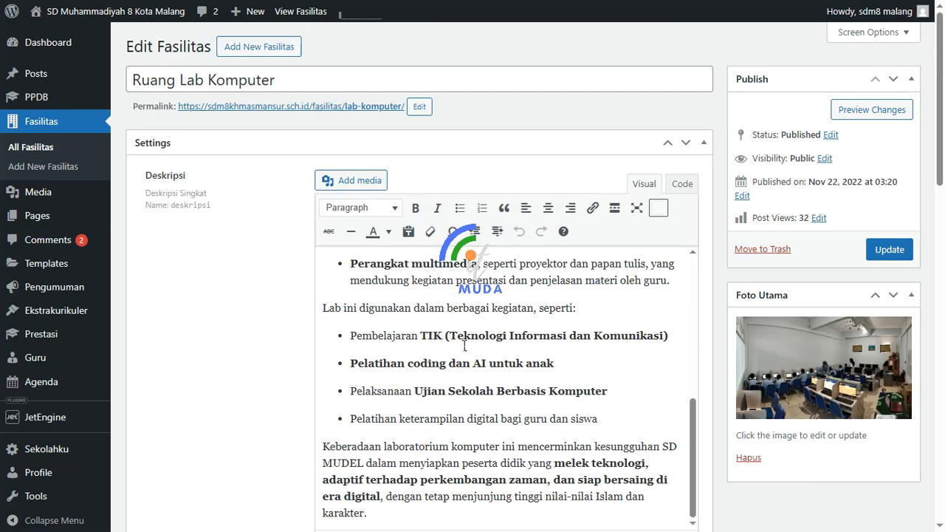
scroll(152, 325, "down", 7)
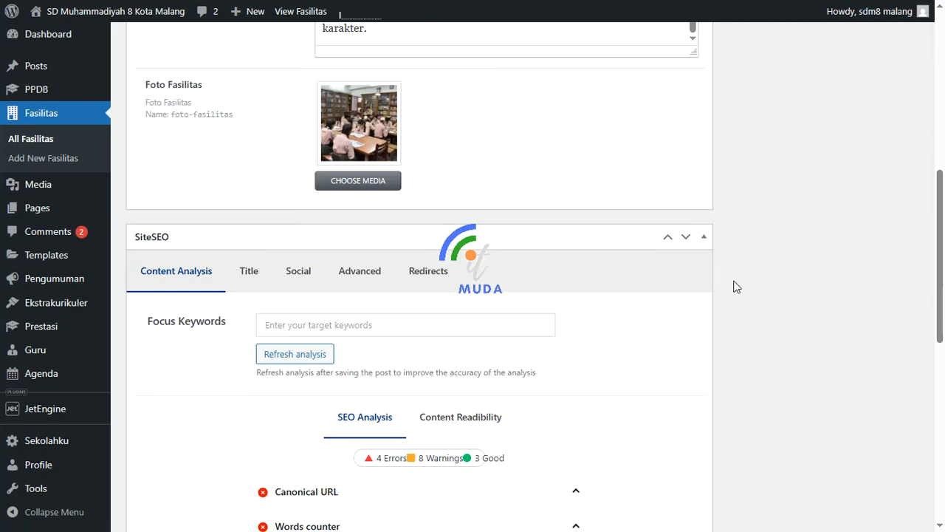
Collapse the SiteSEO section below the facility's Foto Fasilitas field.
scroll(739, 285, "up", 2)
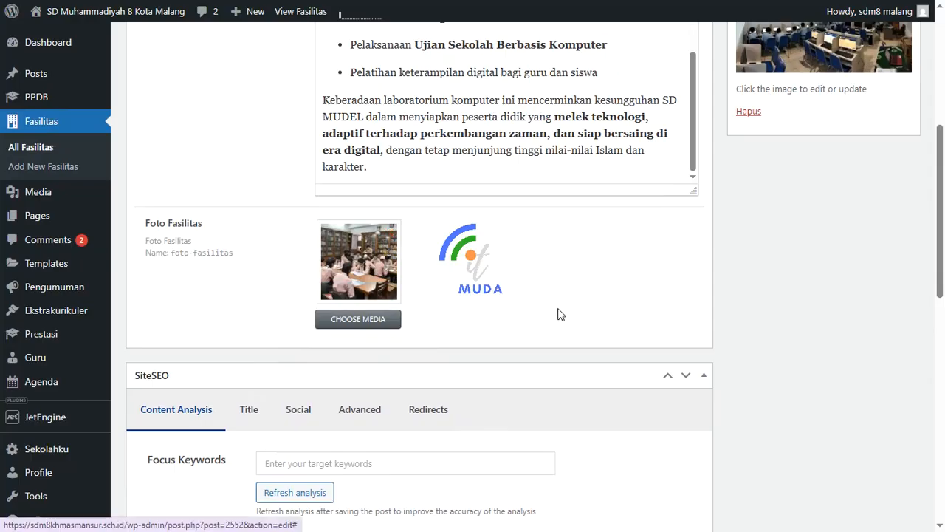
left_click(703, 377)
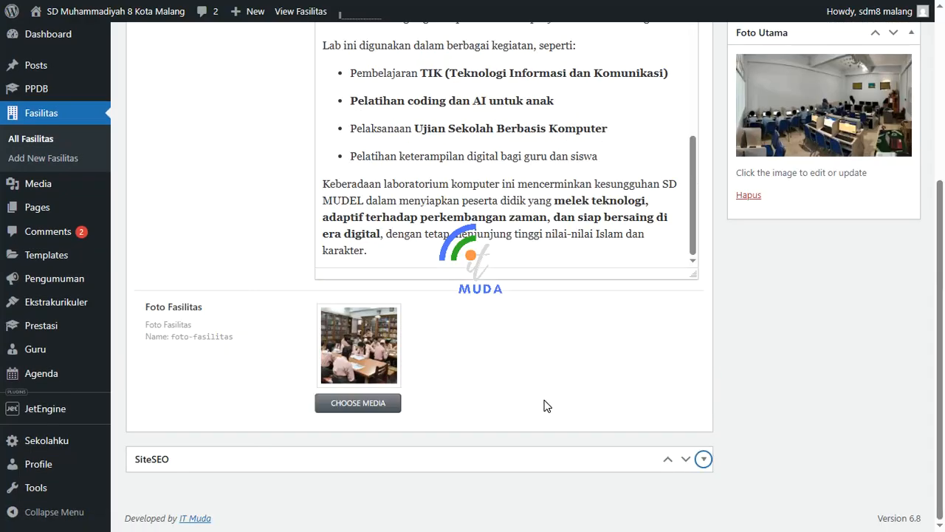
Examine the facility's editable post views count, cancel it without changes, and highlight the publication date and time.
scroll(574, 425, "up", 3)
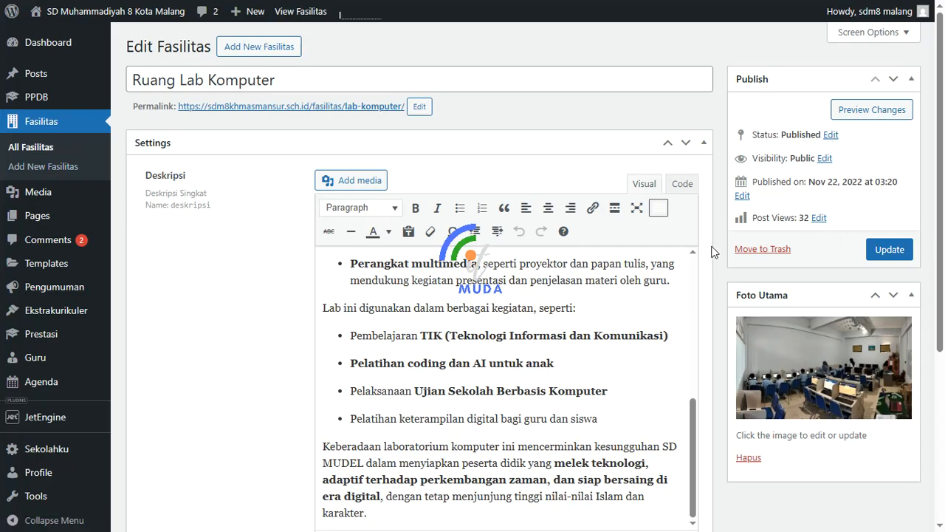
left_click(817, 218)
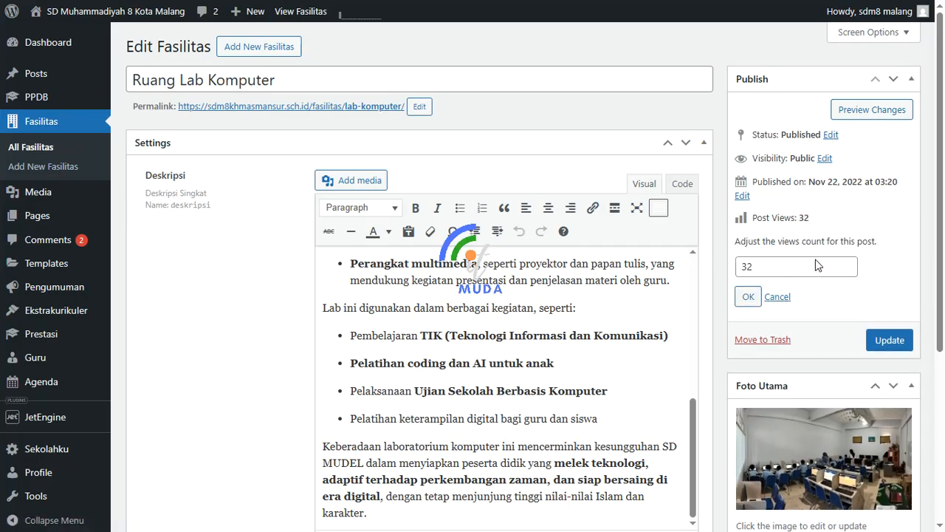
left_click_drag(738, 267, 864, 267)
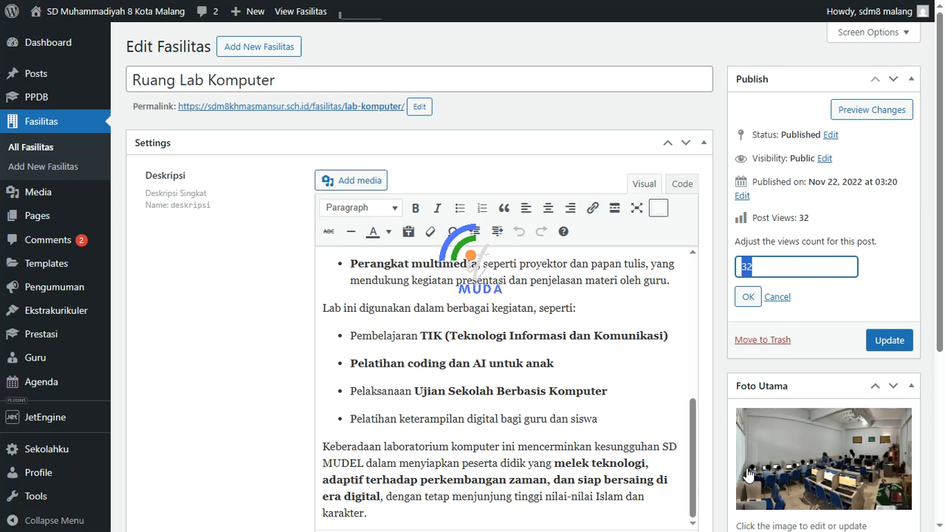
left_click(779, 298)
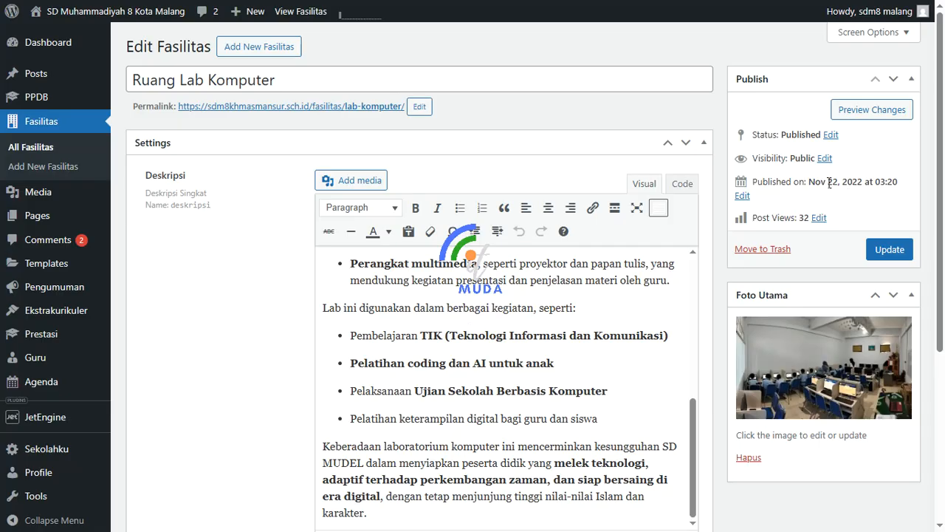
left_click_drag(811, 182, 899, 183)
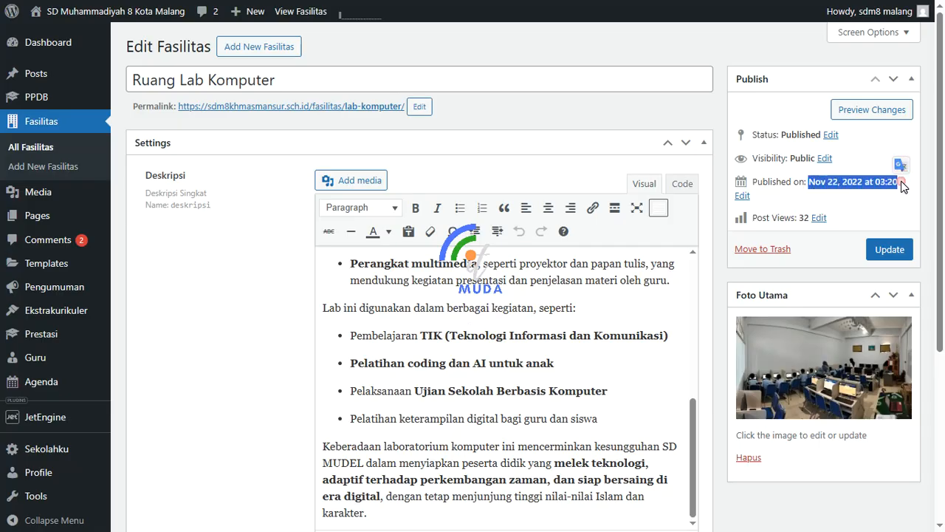
Open the Media Library, browse the uploaded files, and view and close the details of the first image.
left_click(849, 213)
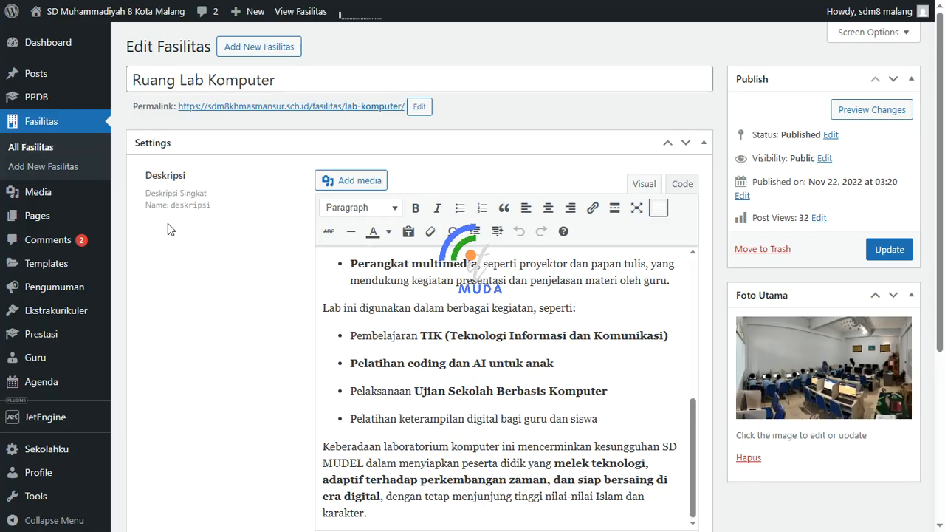
mouse_move(51, 200)
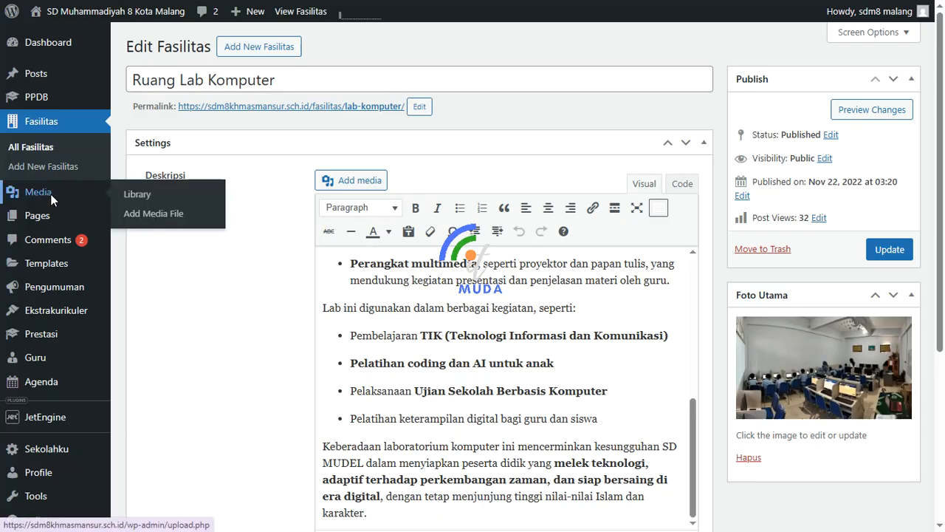
left_click(51, 194)
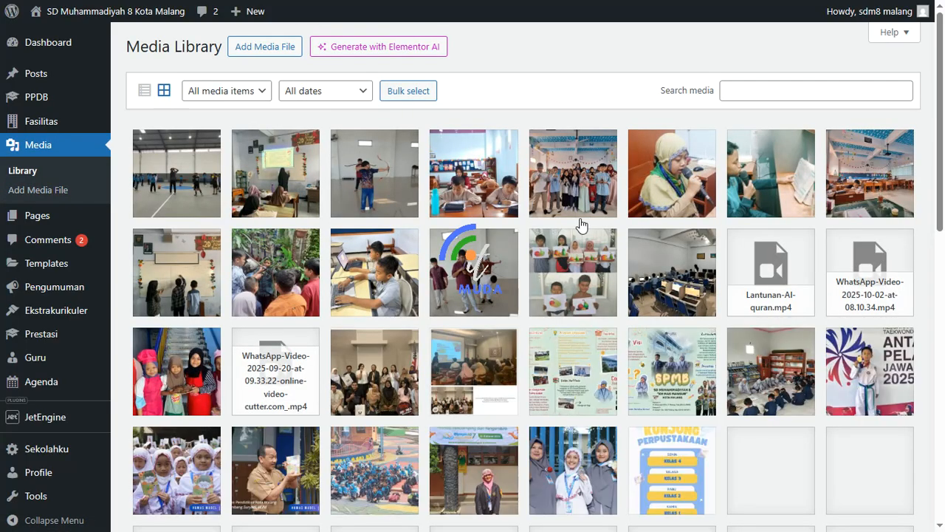
scroll(583, 264, "down", 2)
scroll(583, 268, "down", 4)
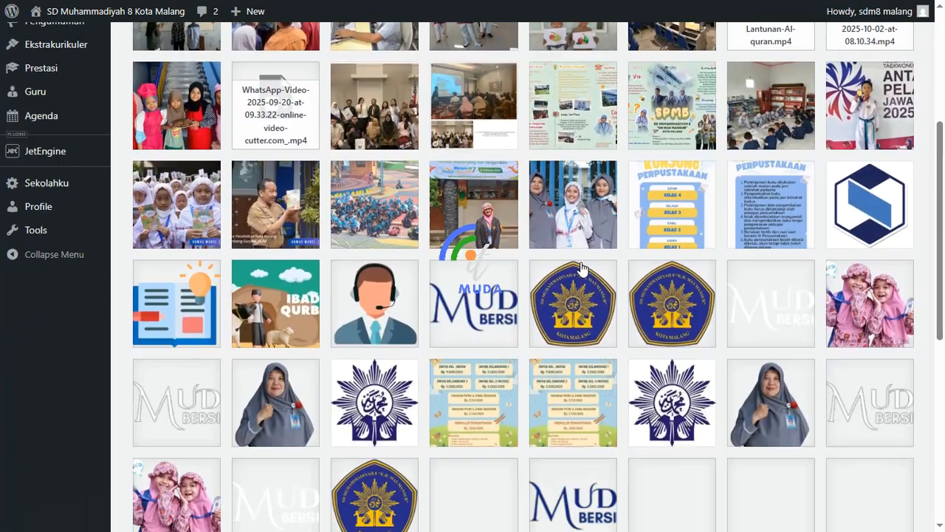
scroll(583, 268, "up", 6)
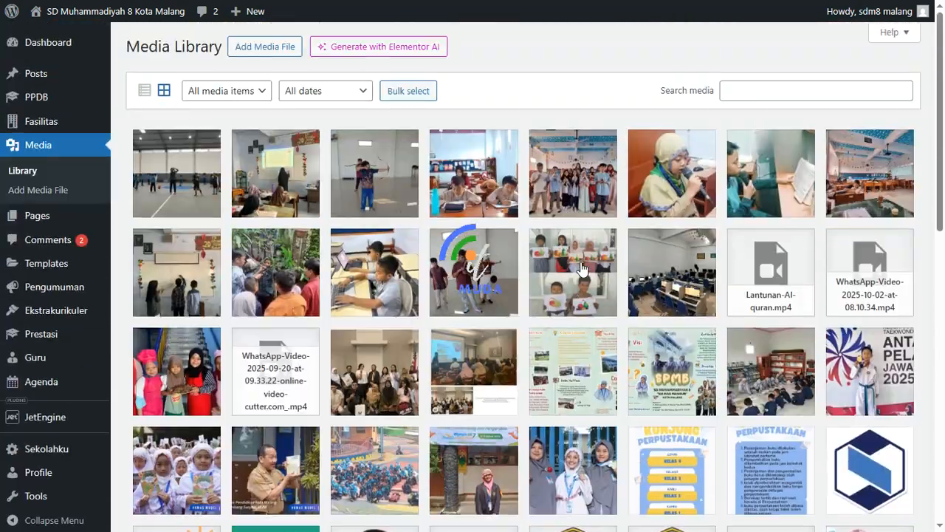
left_click(202, 188)
left_click(907, 37)
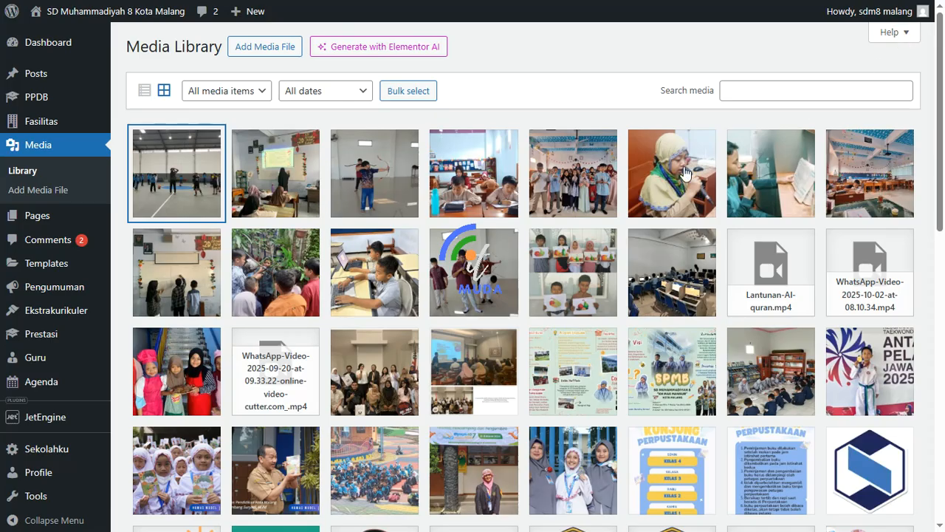
scroll(559, 314, "down", 2)
scroll(559, 313, "up", 2)
Open the list of all Pages and examine its entries from Agenda to VisiMisi.
mouse_move(48, 221)
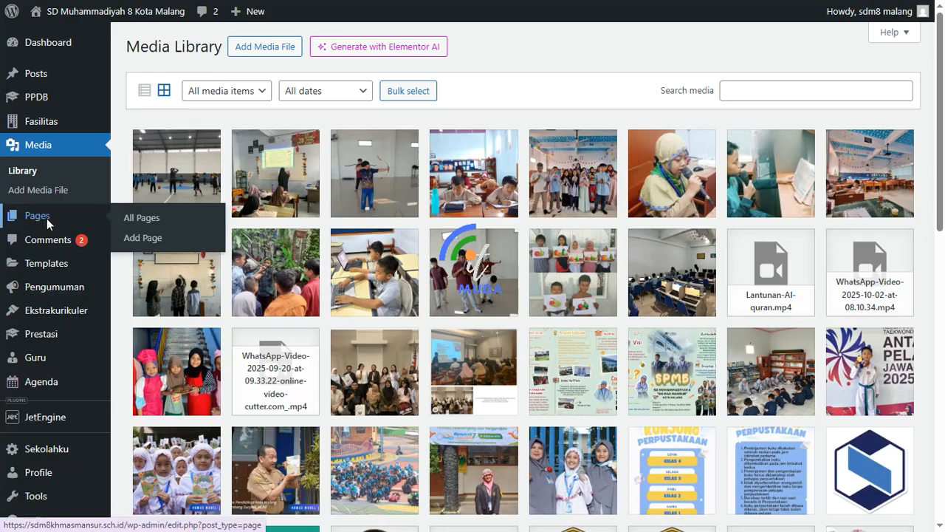
left_click(67, 226)
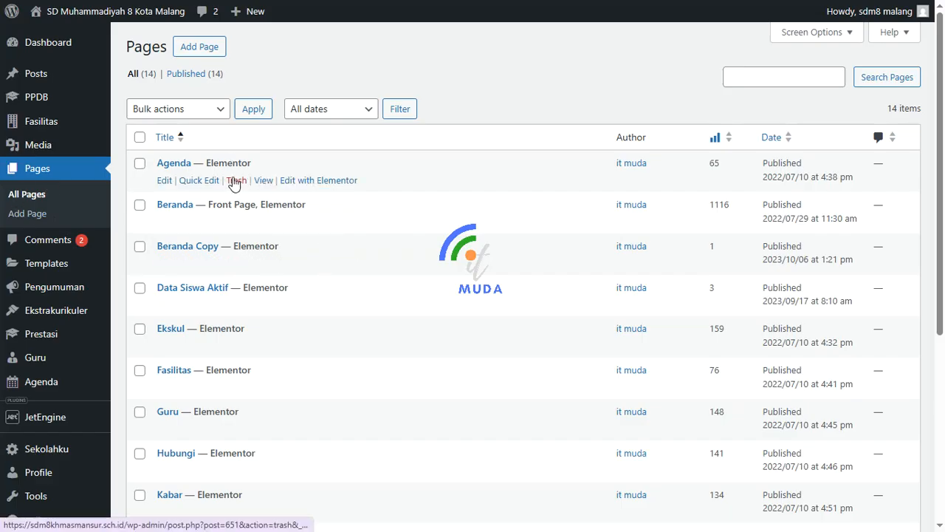
scroll(287, 298, "down", 3)
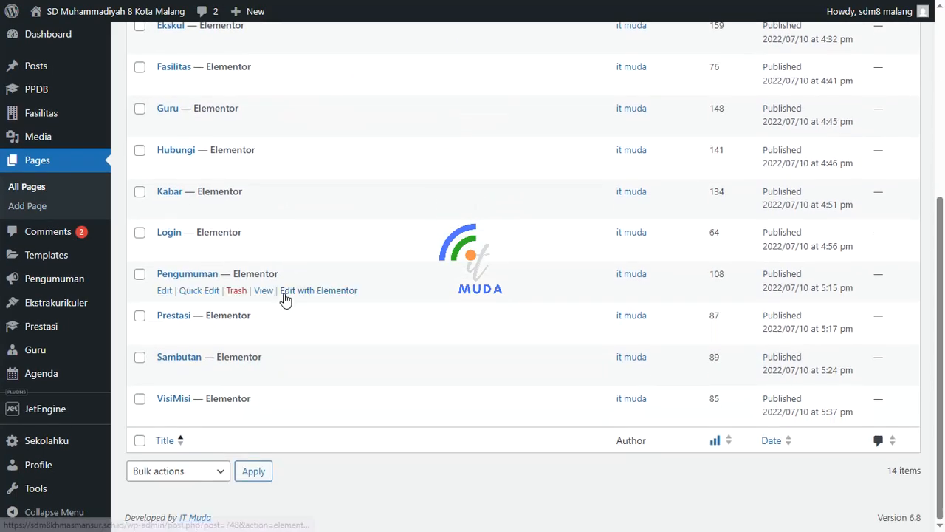
scroll(295, 291, "up", 3)
scroll(296, 291, "up", 2)
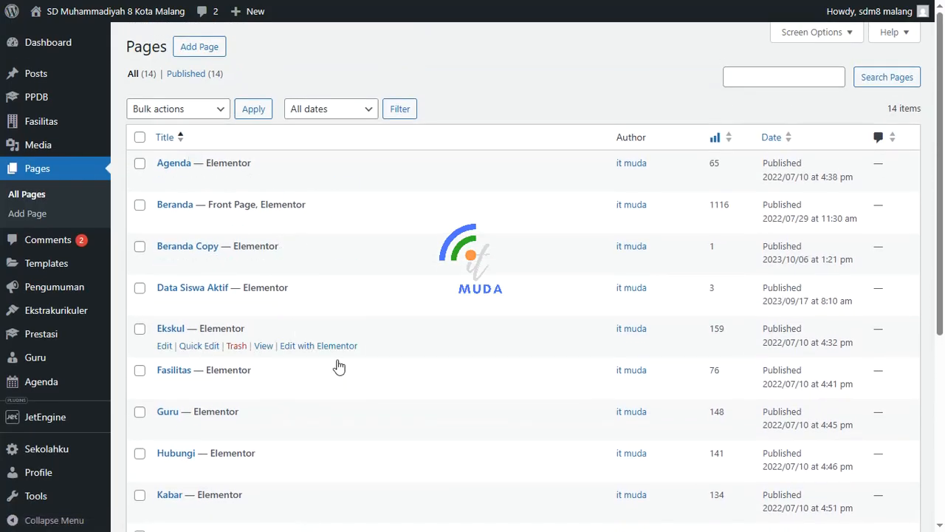
scroll(369, 386, "down", 2)
scroll(373, 387, "down", 2)
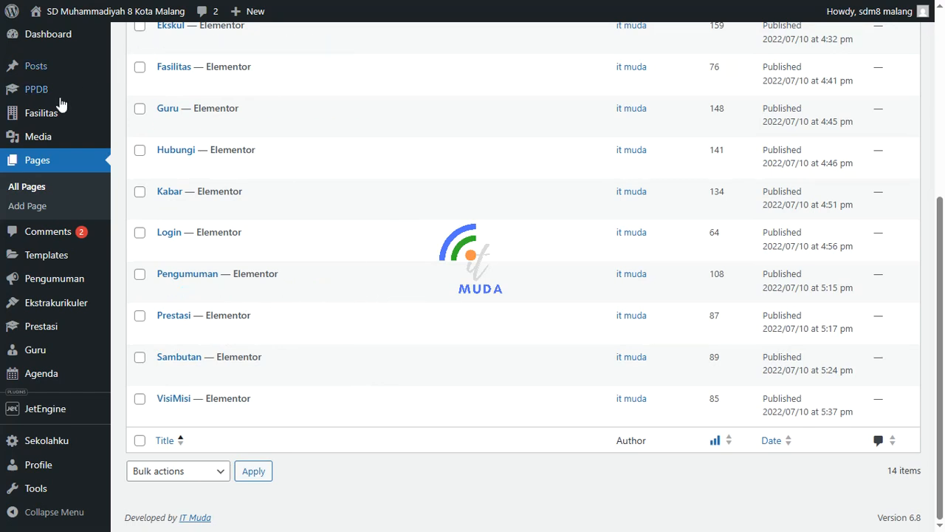
View the Comments list and the Saved Templates list.
left_click(46, 234)
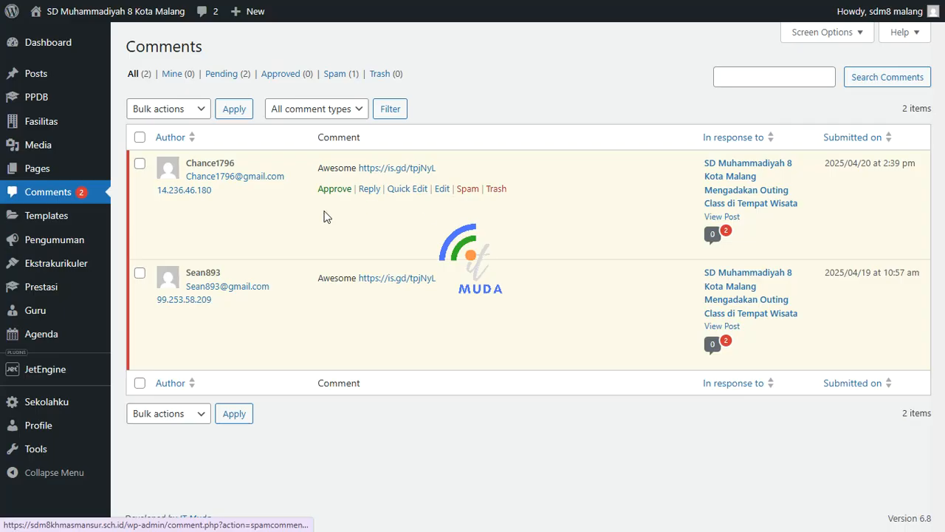
mouse_move(56, 219)
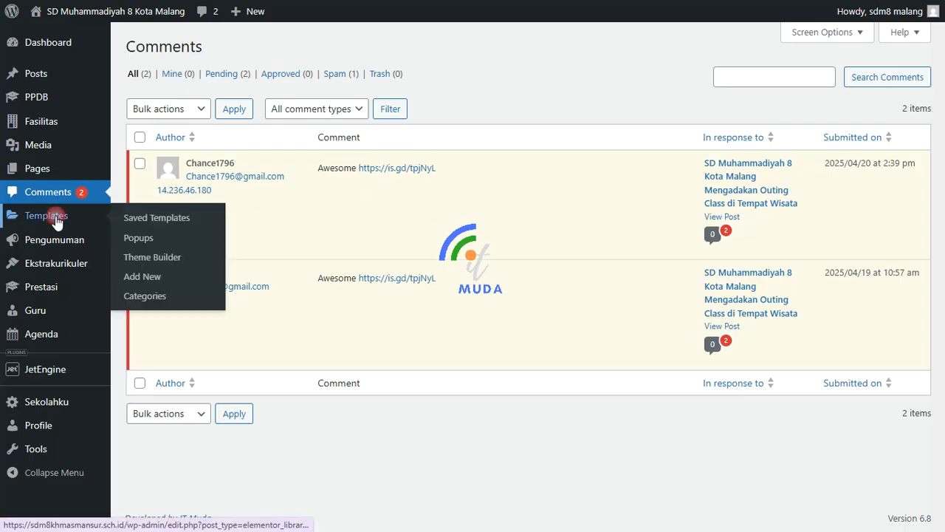
left_click(56, 220)
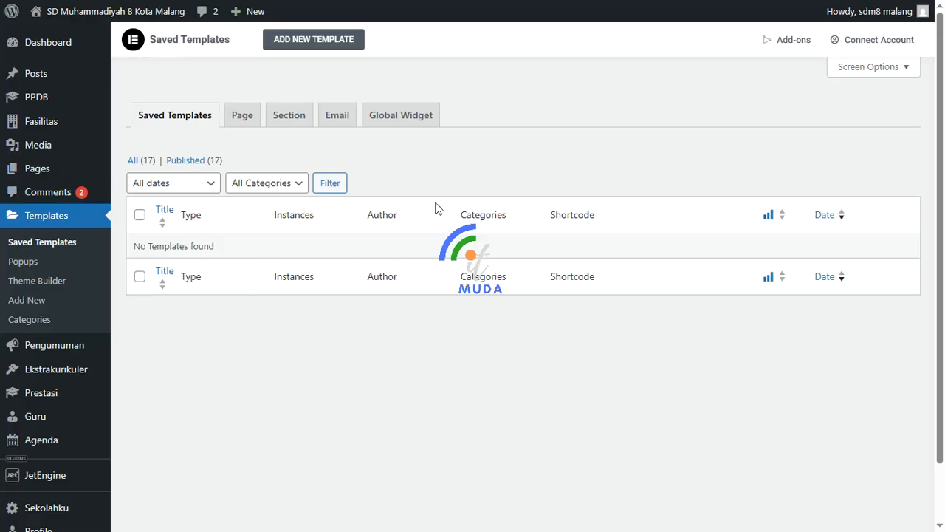
Open the Popups template list, browse its entries and highlight the shortcode of the Iklan Page popup.
left_click(62, 268)
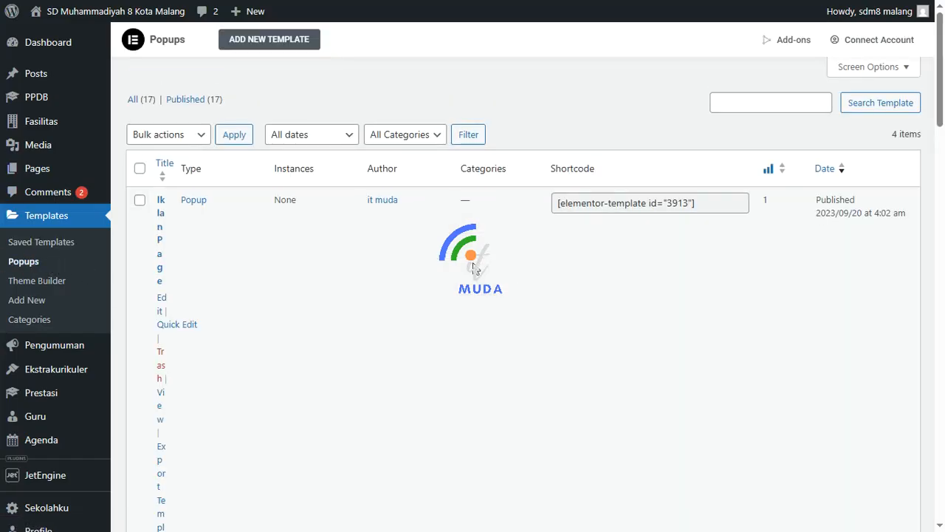
scroll(577, 370, "down", 1)
scroll(573, 364, "down", 10)
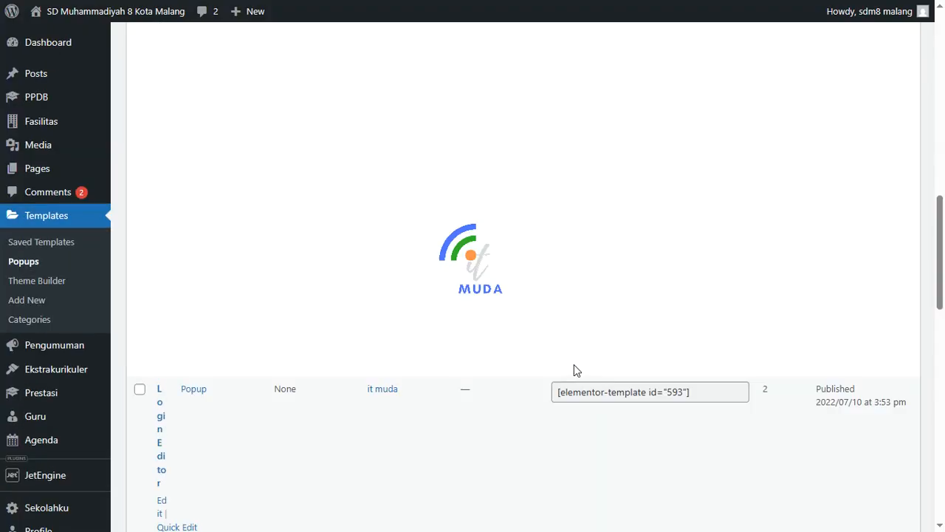
scroll(574, 364, "up", 10)
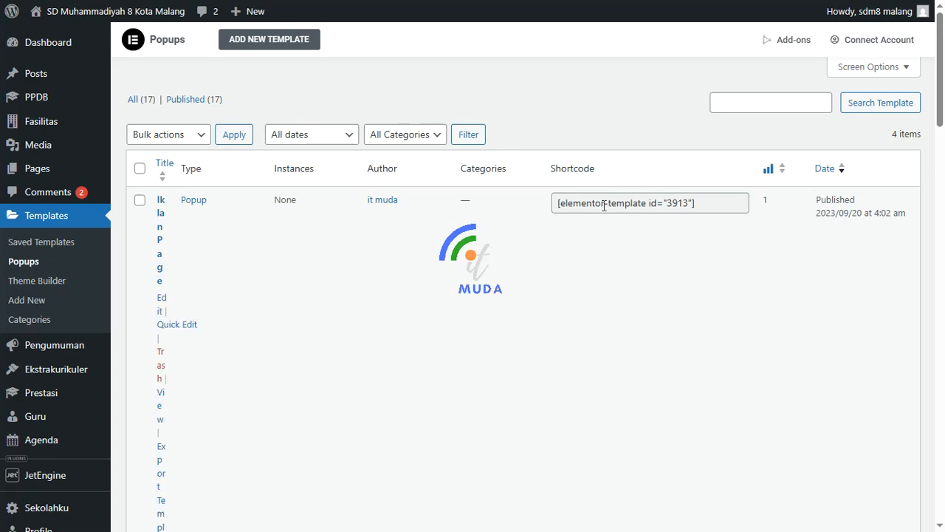
left_click(555, 203)
left_click_drag(555, 202, 663, 204)
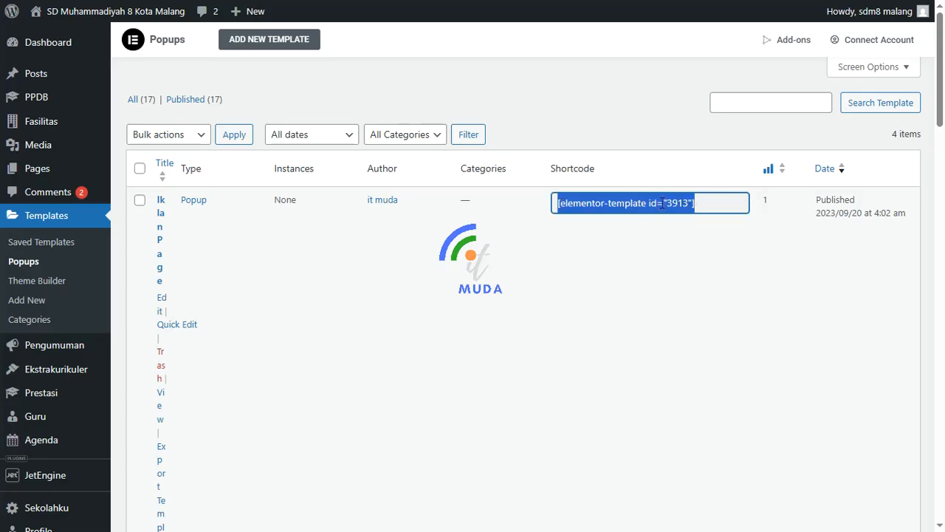
left_click(571, 208)
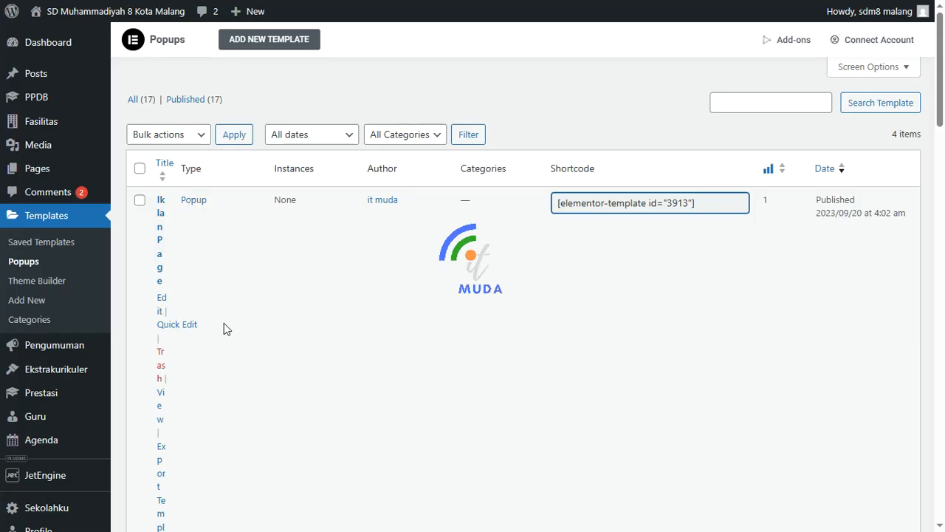
Open the Iklan Page popup template for editing, examine its settings and go back to Saved Templates.
scroll(224, 322, "down", 2)
left_click(163, 168)
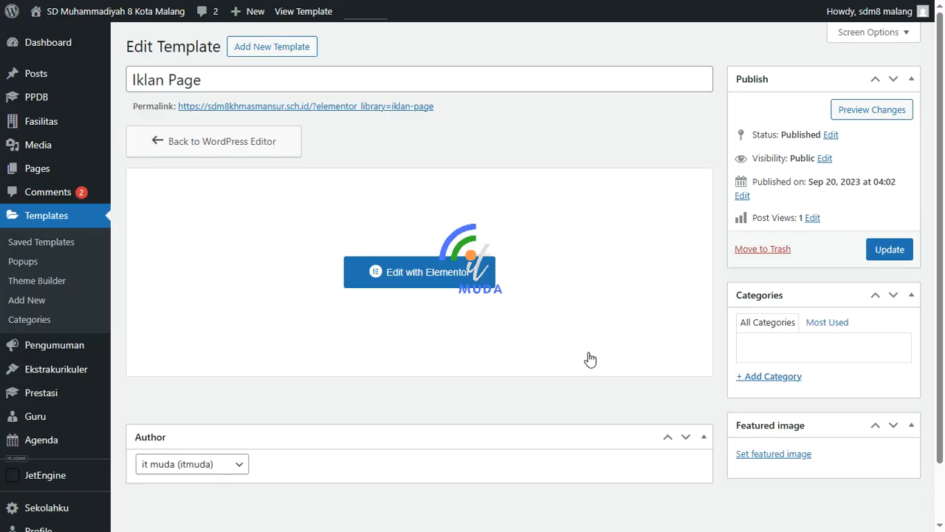
scroll(686, 323, "down", 1)
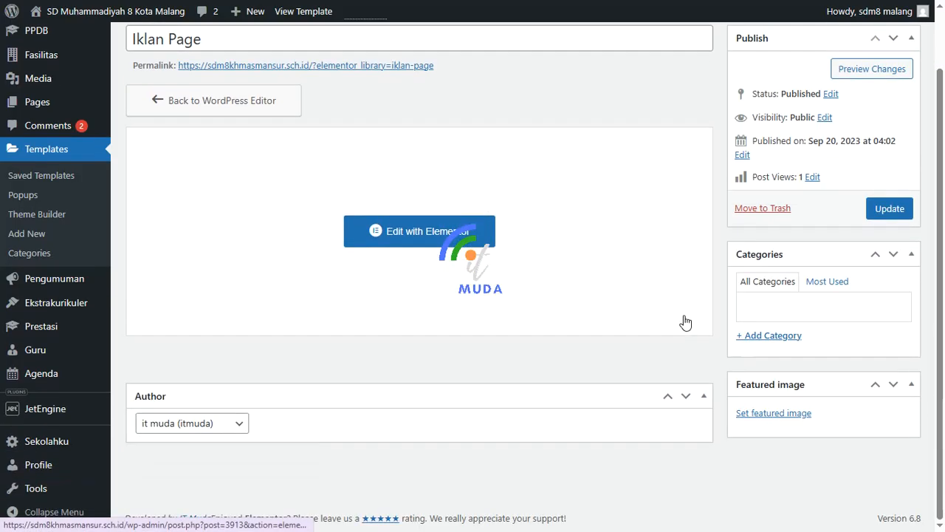
scroll(686, 322, "up", 1)
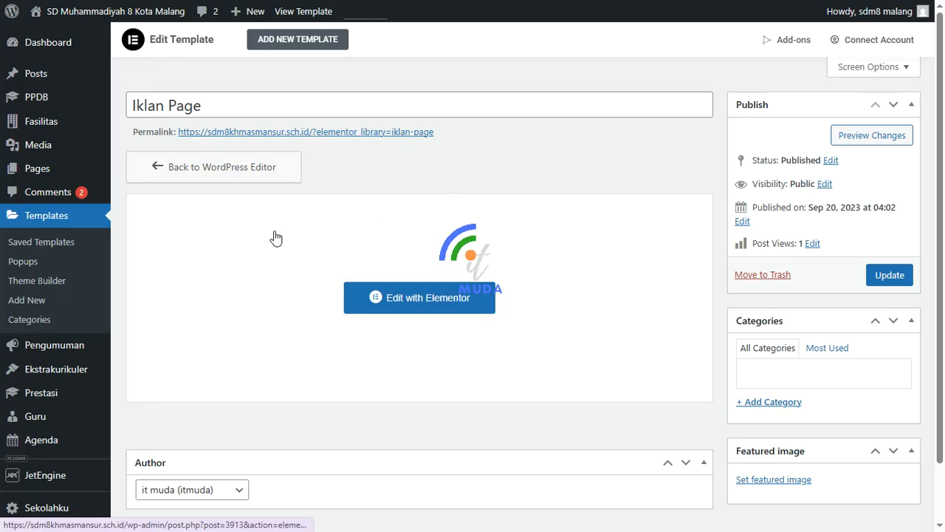
left_click(100, 230)
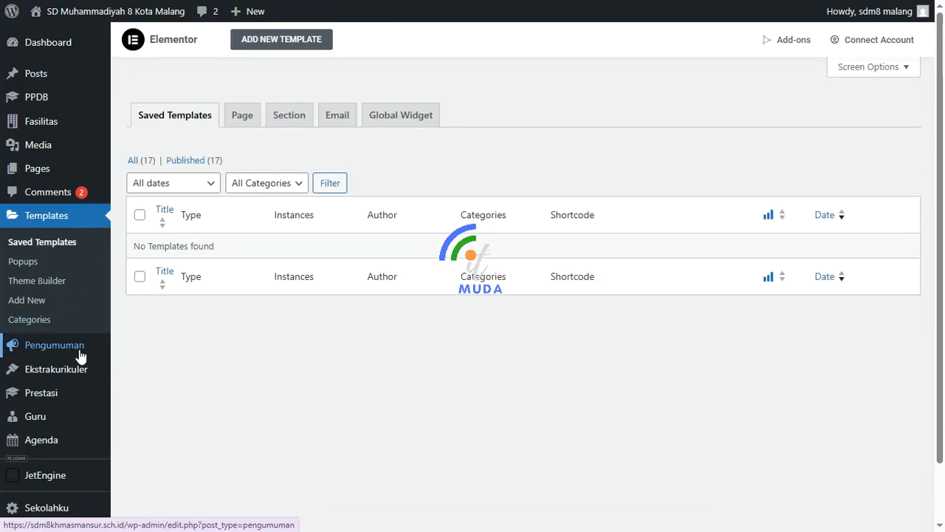
Open the SPMB 2026/2027 announcement from the Pengumuman list for editing and collapse its SiteSEO section.
mouse_move(81, 357)
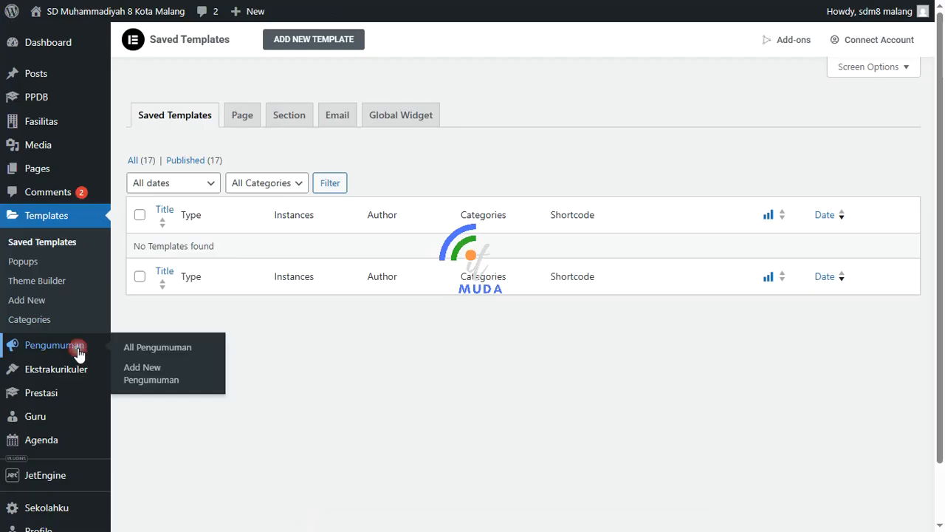
left_click(80, 355)
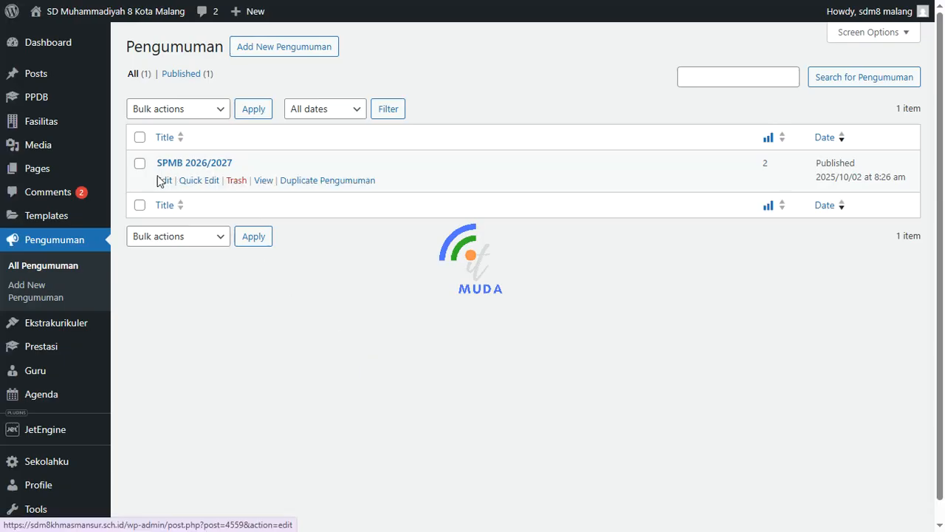
left_click(165, 181)
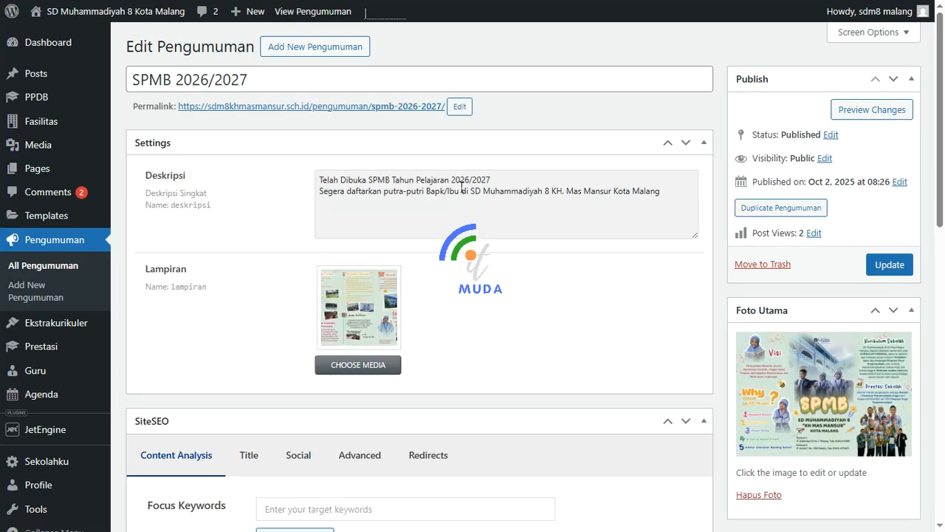
scroll(521, 314, "down", 2)
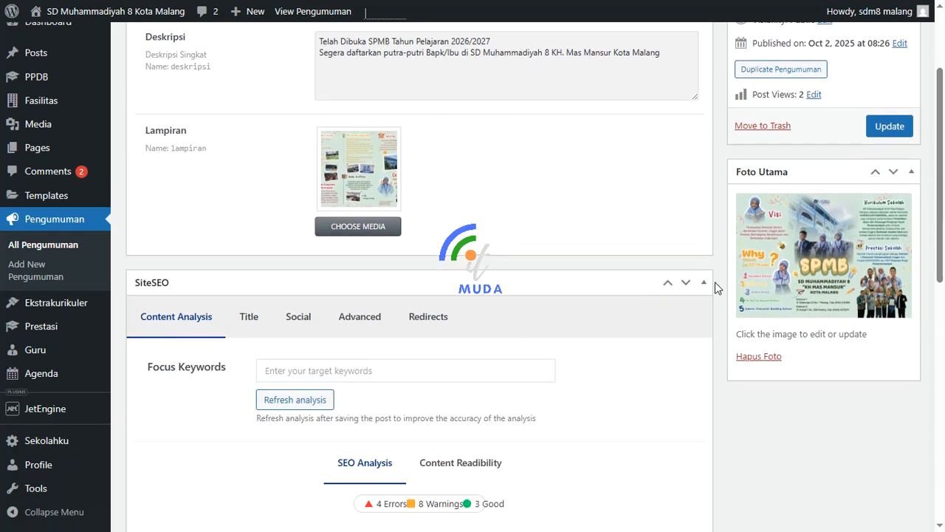
left_click(706, 284)
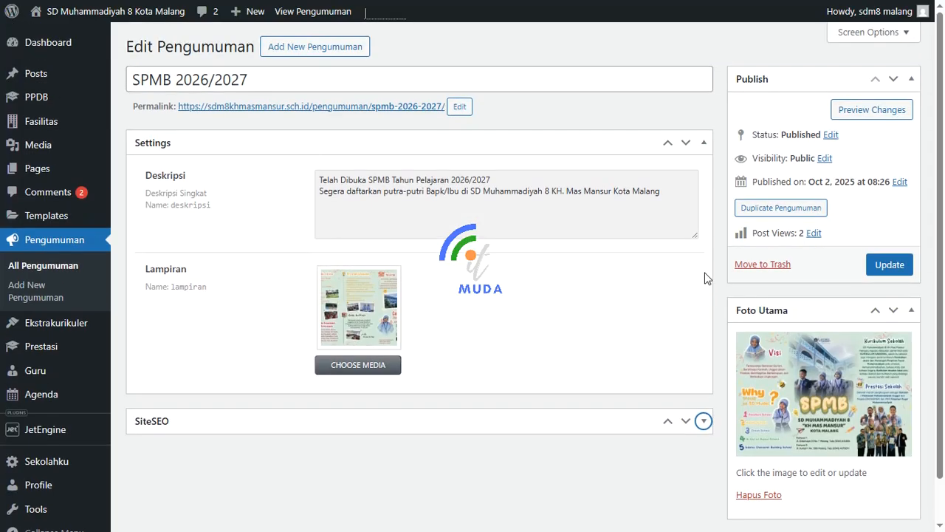
Examine the Deskripsi, Lampiran and Foto Utama fields of the SPMB 2026/2027 announcement.
left_click(632, 191)
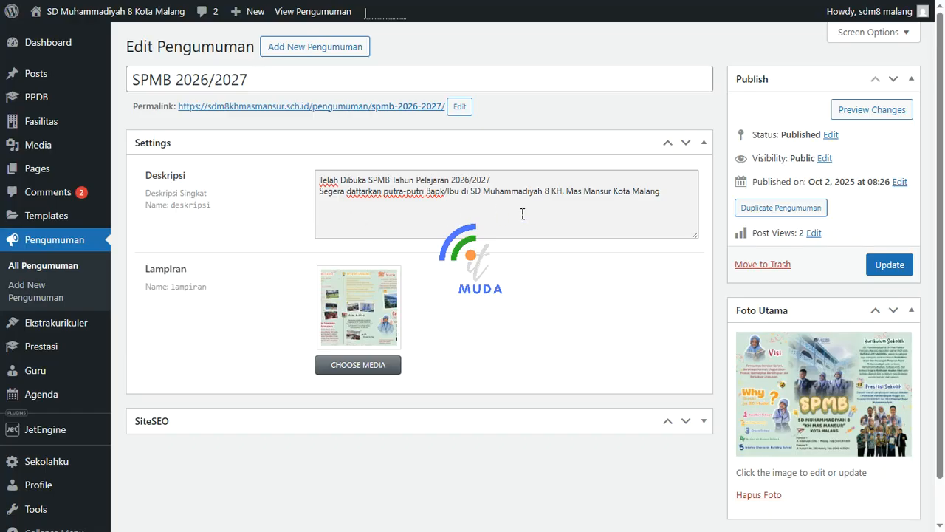
left_click(358, 236)
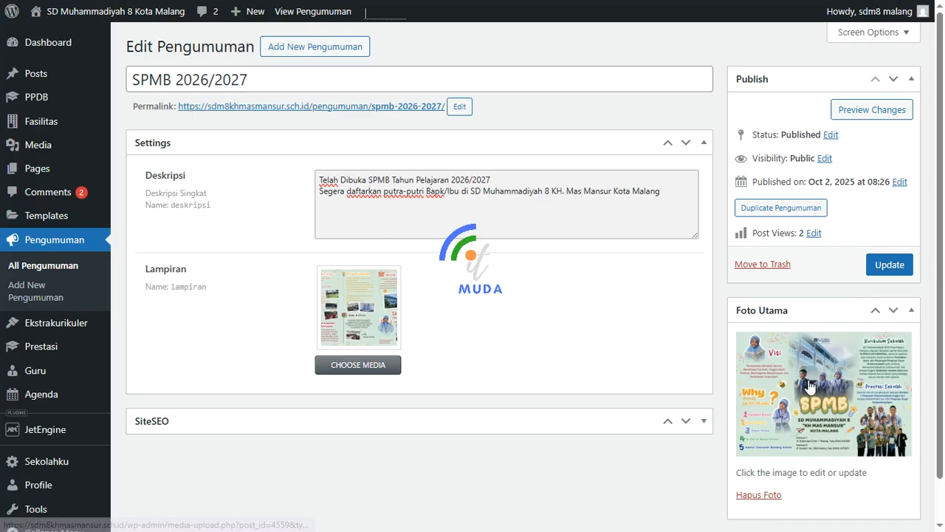
scroll(810, 386, "down", 1)
scroll(810, 386, "up", 1)
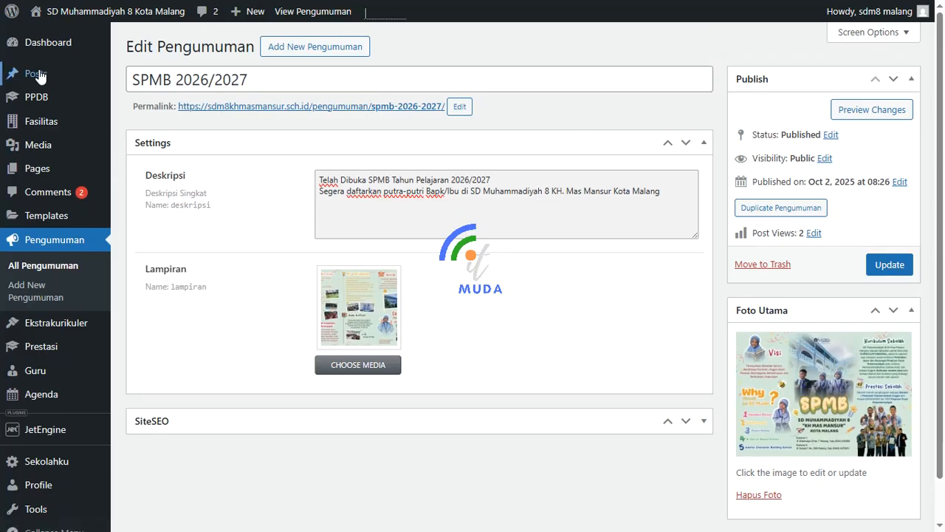
left_click(644, 311)
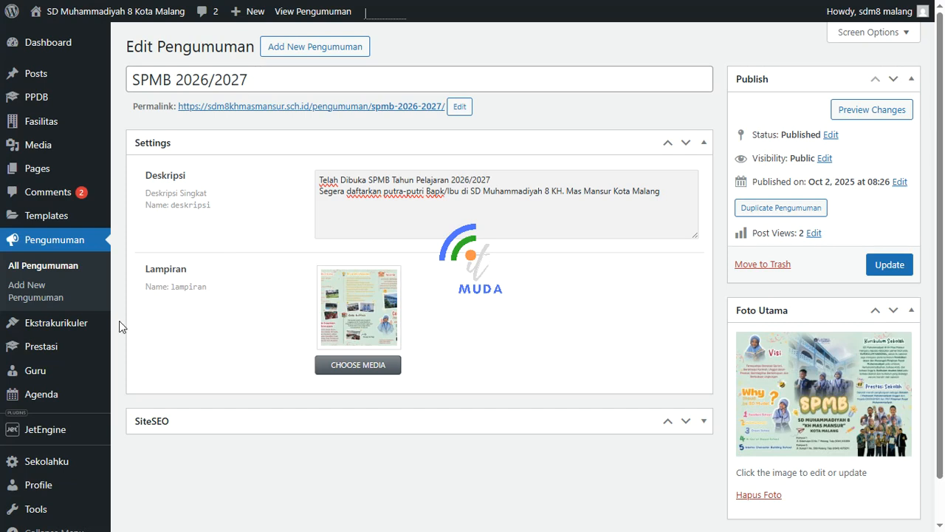
Open the list of all Ekstrakurikuler entries.
mouse_move(71, 328)
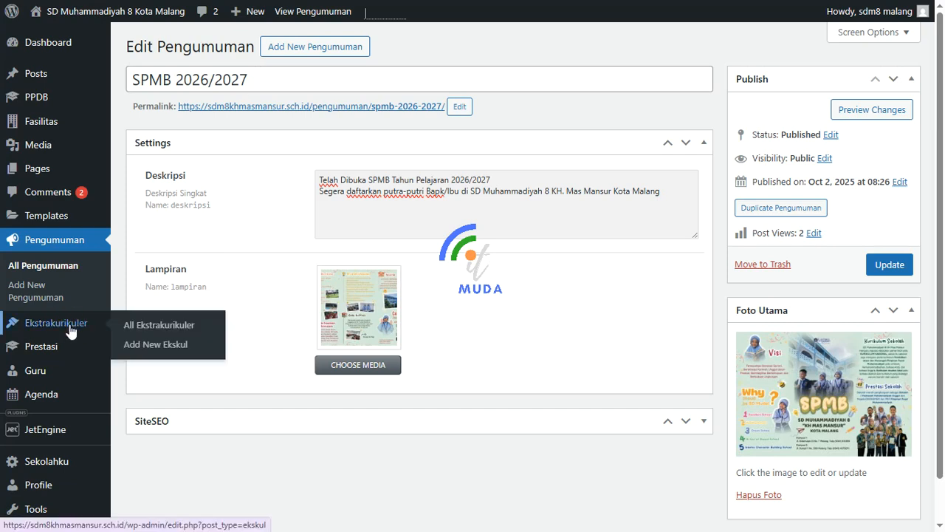
left_click(71, 329)
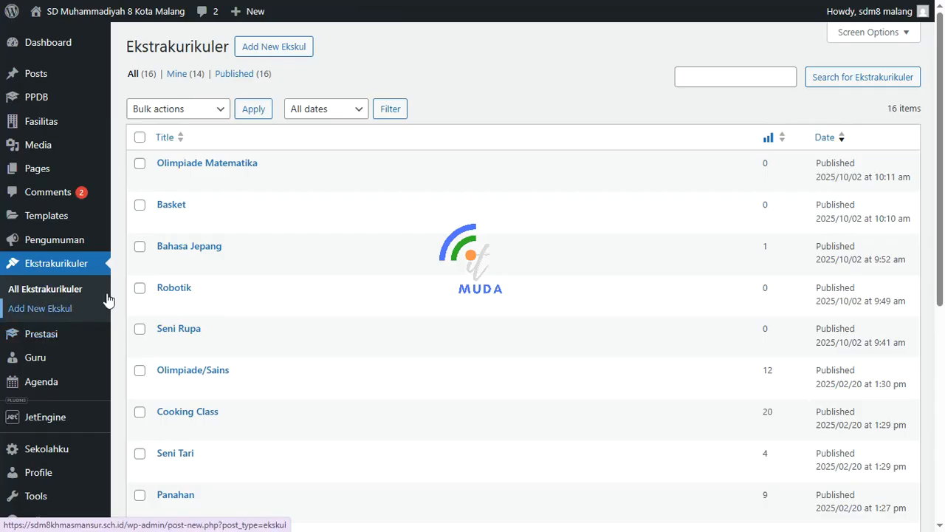
mouse_move(59, 340)
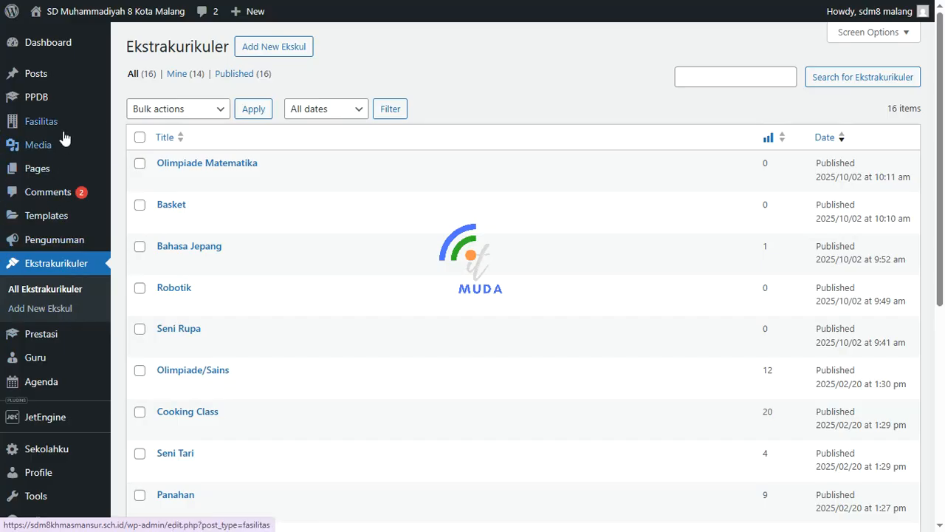
Open the Olimpiade Matematika entry from the Ekstrakurikuler list for editing and examine its Deskripsi and Foto.
left_click(164, 180)
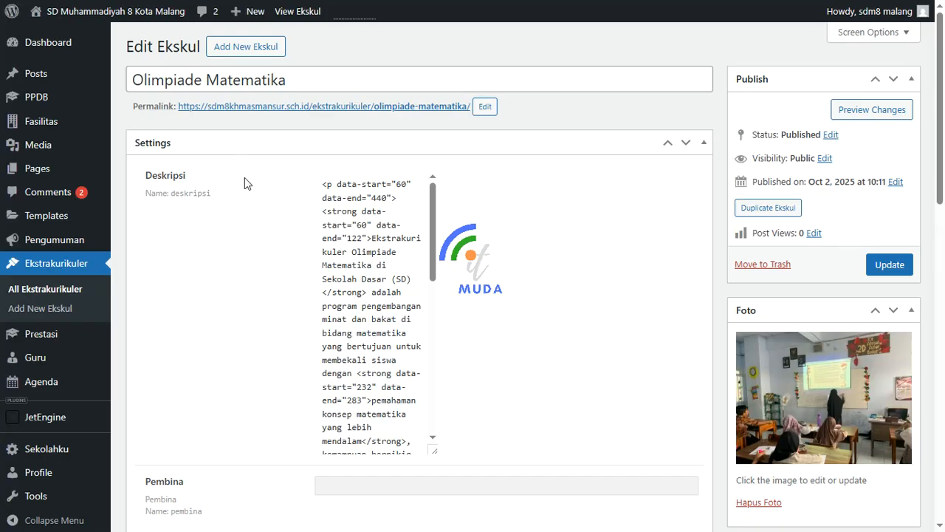
scroll(536, 323, "down", 5)
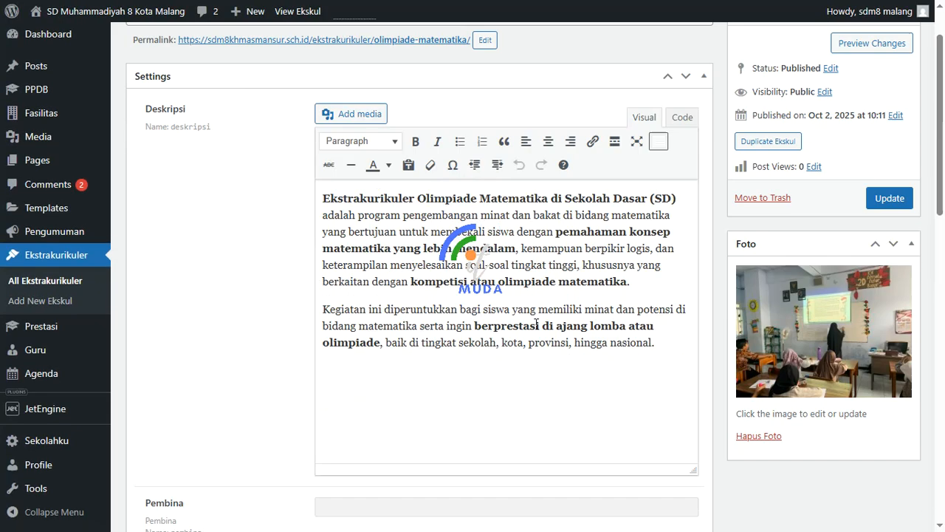
scroll(536, 323, "up", 3)
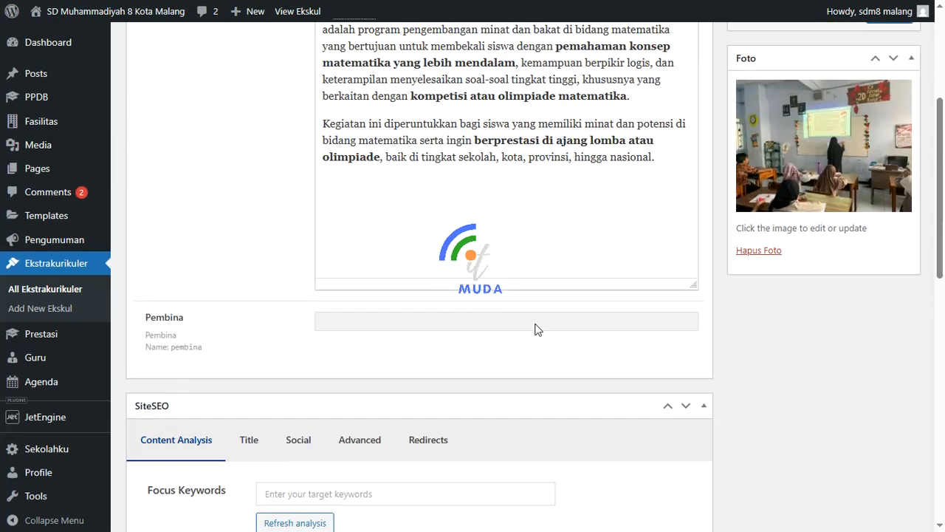
left_click(492, 365)
scroll(449, 361, "up", 3)
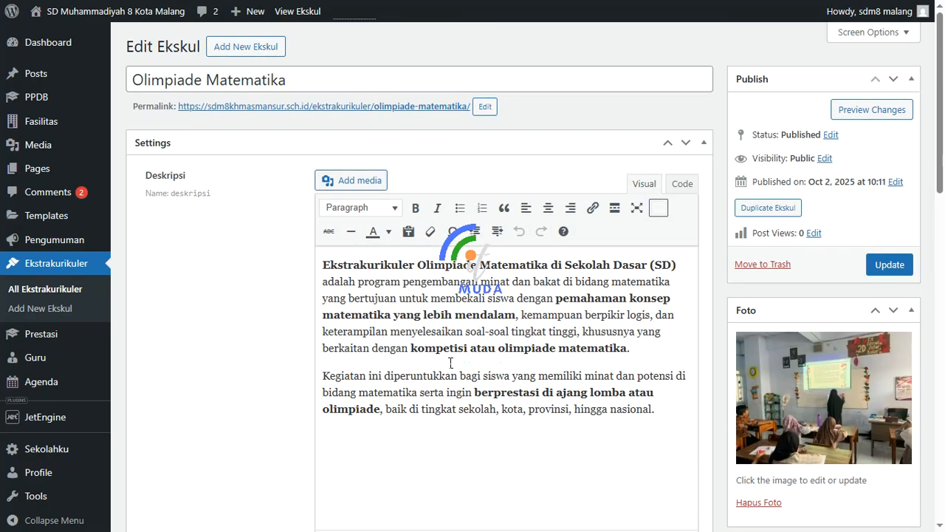
Examine the Pembina field and the SiteSEO section of the Olimpiade Matematika entry.
scroll(450, 362, "down", 4)
left_click(457, 295)
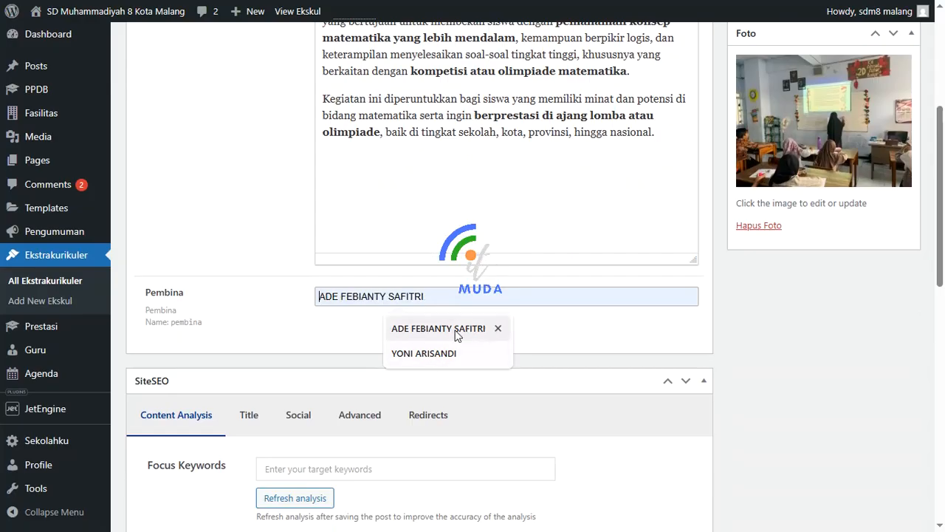
left_click(668, 325)
scroll(668, 327, "down", 3)
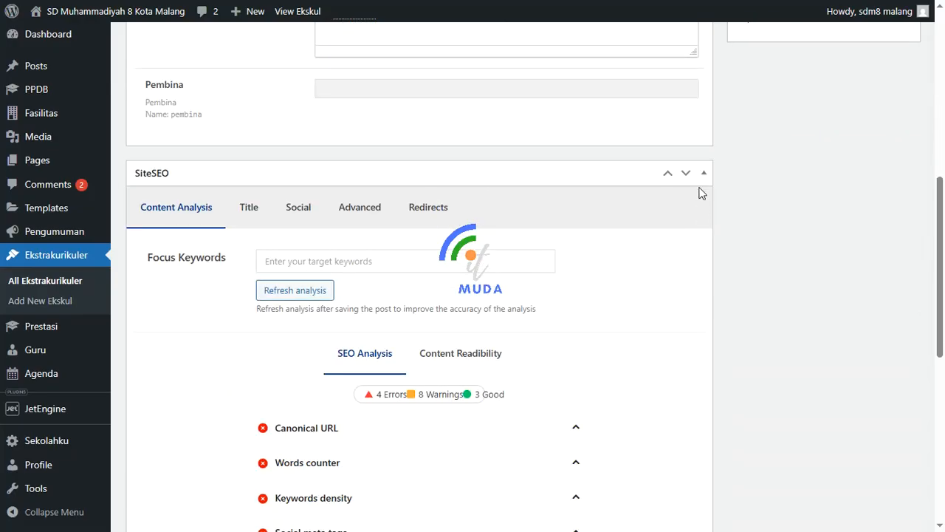
scroll(702, 190, "up", 7)
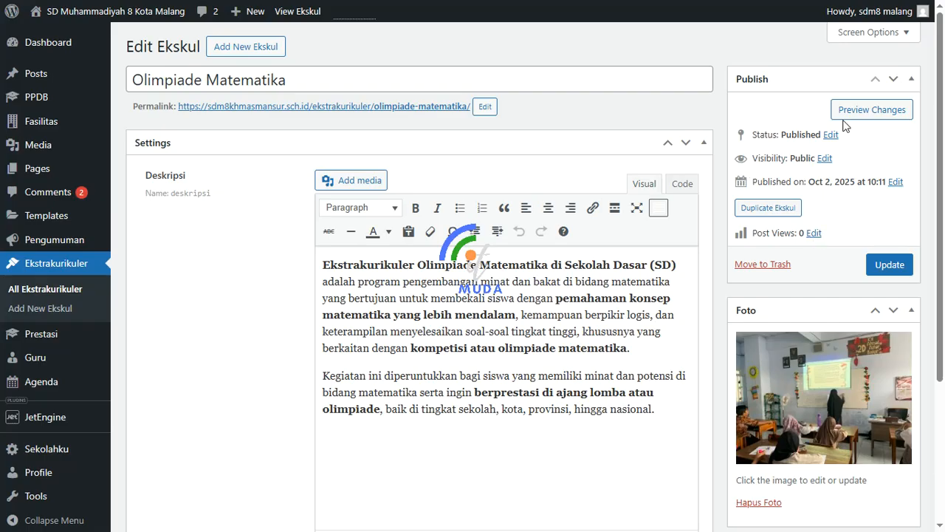
Open the Kejuaraan Taekwondo Antar Pelajar Tingkat Provinsi Jawa Timur 2025 entry from the list of all Prestasi for editing.
mouse_move(53, 340)
left_click(136, 336)
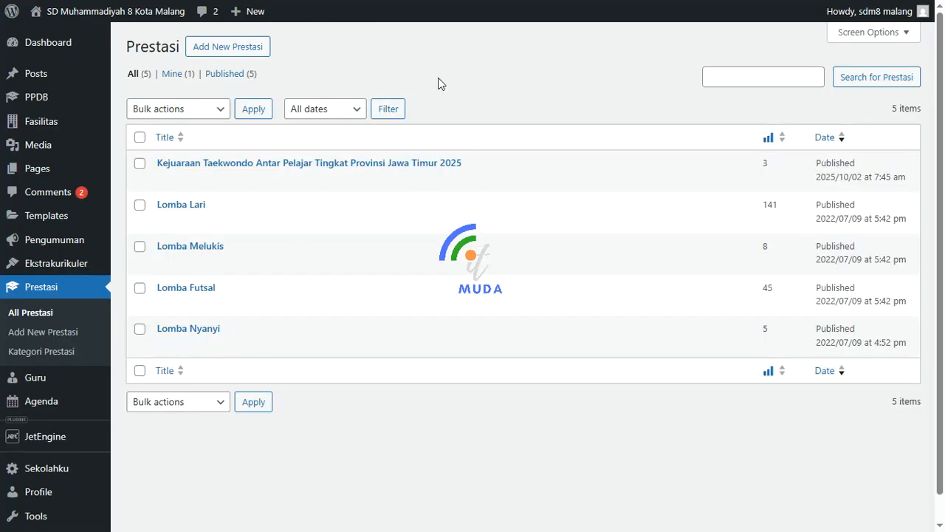
left_click(164, 181)
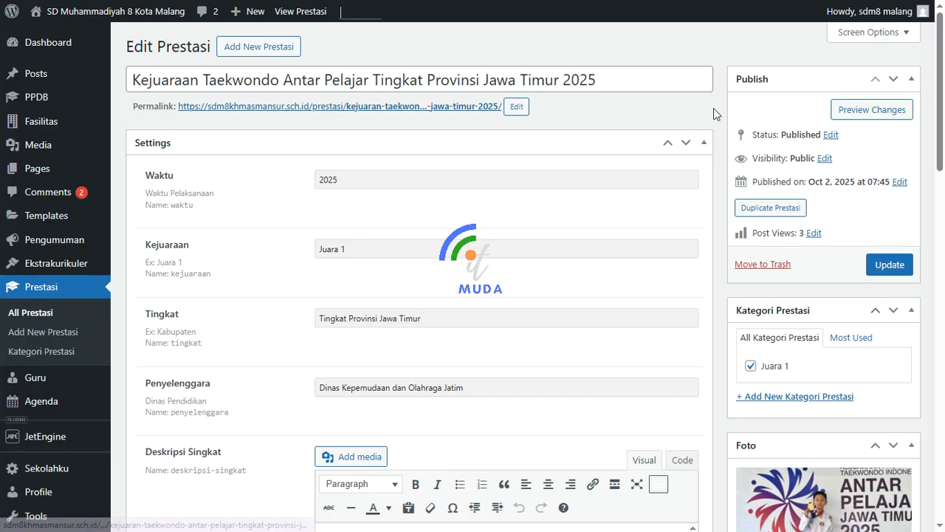
Examine the Taekwondo achievement's Waktu, Kejuaraan, Tingkat, Penyelenggara and Deskripsi Singkat fields, along with its Kategori Prestasi and Foto.
scroll(719, 113, "down", 1)
scroll(719, 113, "down", 2)
scroll(180, 137, "up", 3)
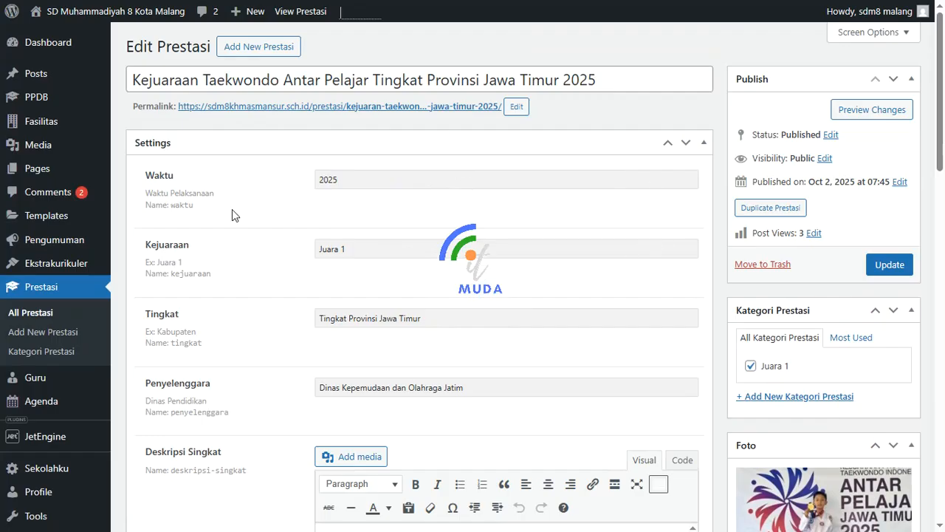
scroll(249, 323, "down", 1)
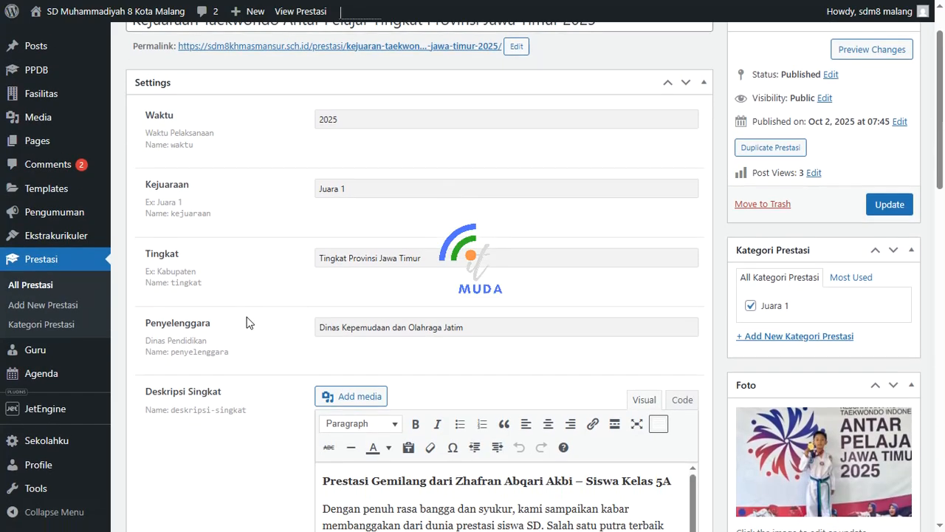
scroll(249, 323, "down", 4)
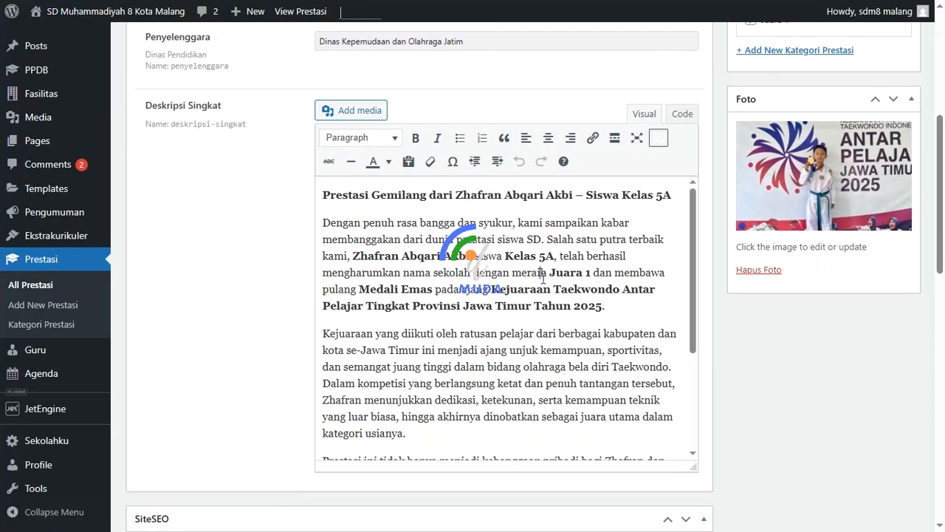
scroll(543, 279, "down", 3)
scroll(543, 279, "down", 4)
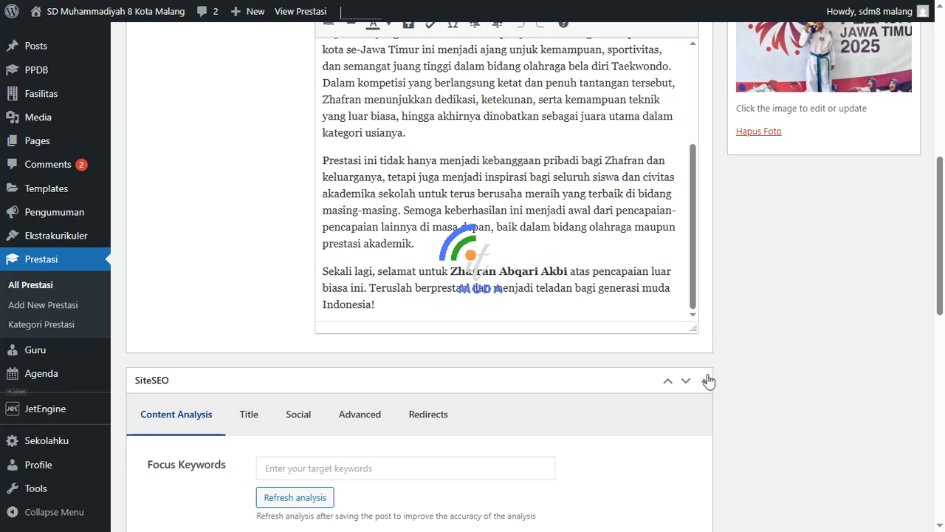
scroll(706, 380, "up", 6)
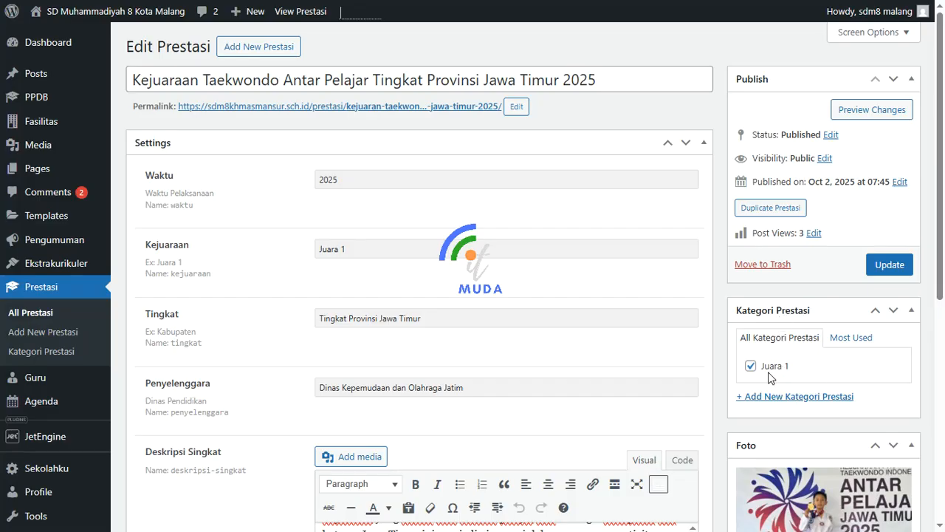
scroll(801, 388, "down", 3)
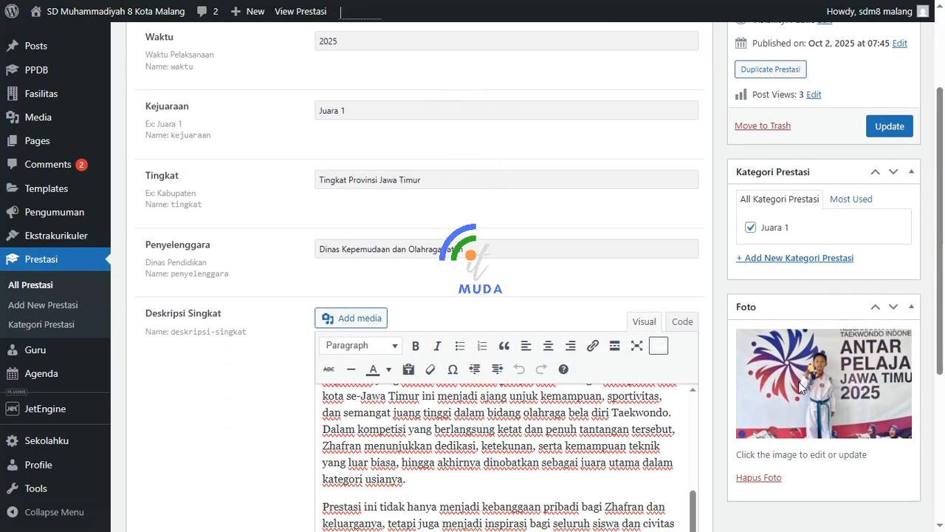
Open the only teacher entry in the list of all Guru for editing.
mouse_move(78, 355)
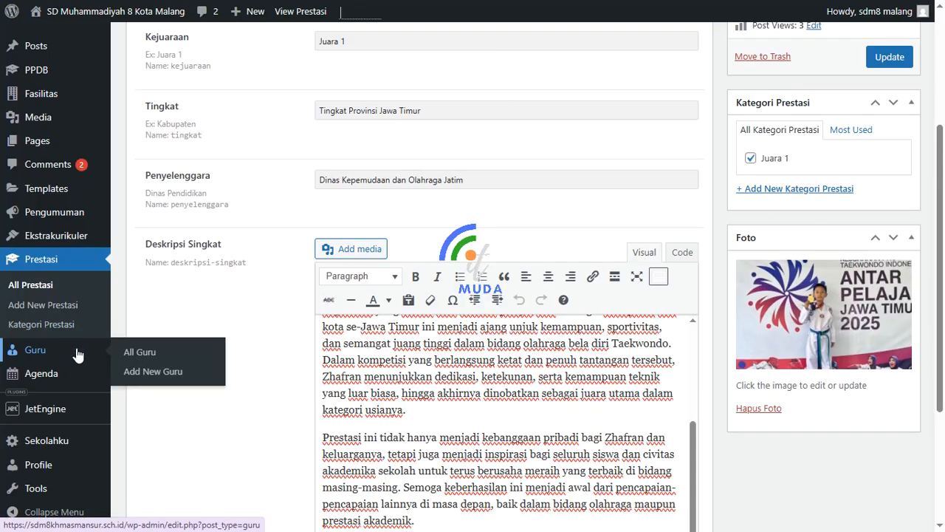
left_click(78, 355)
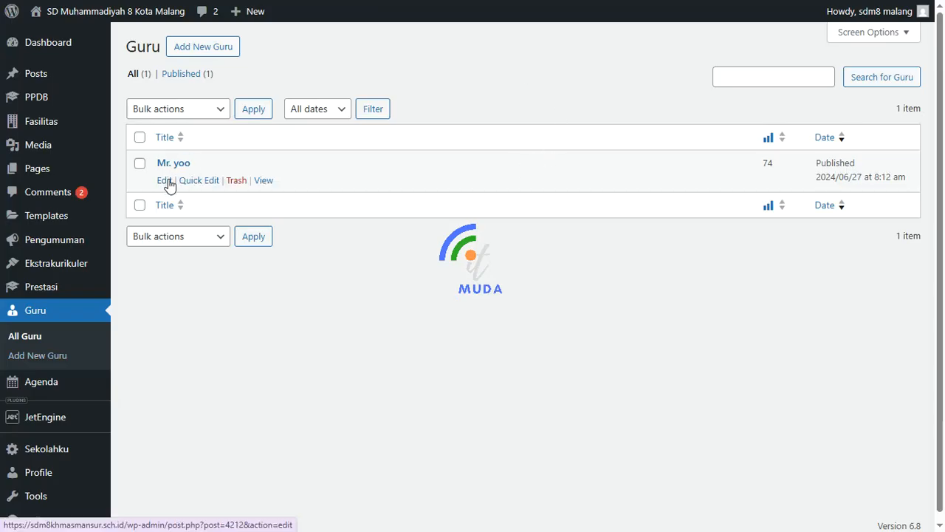
left_click(165, 181)
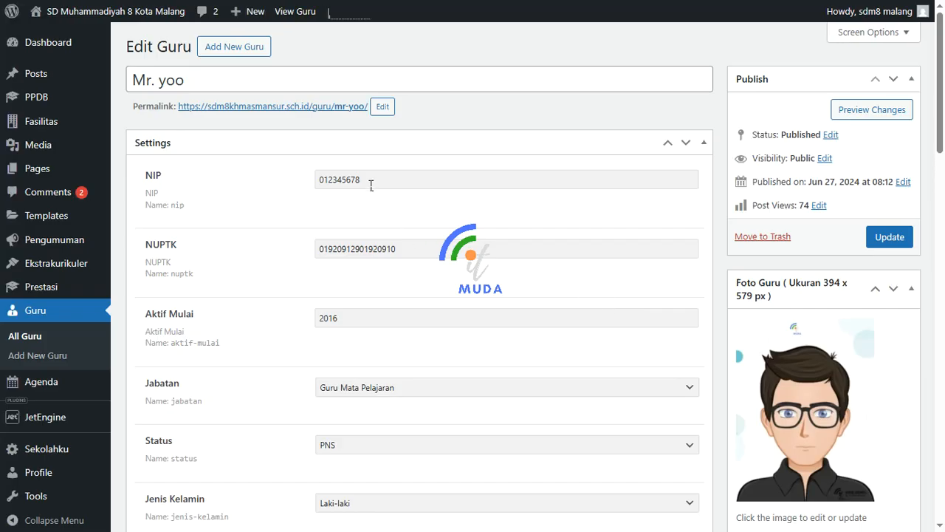
Examine the teacher's NIP, NUPTK and Aktif Mulai fields, highlighting each value.
left_click_drag(371, 186, 266, 186)
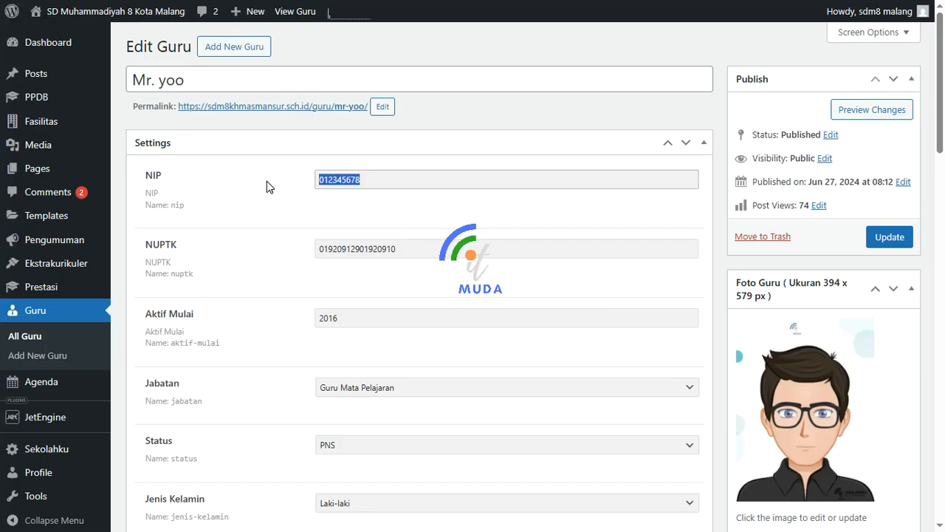
left_click_drag(416, 247, 256, 248)
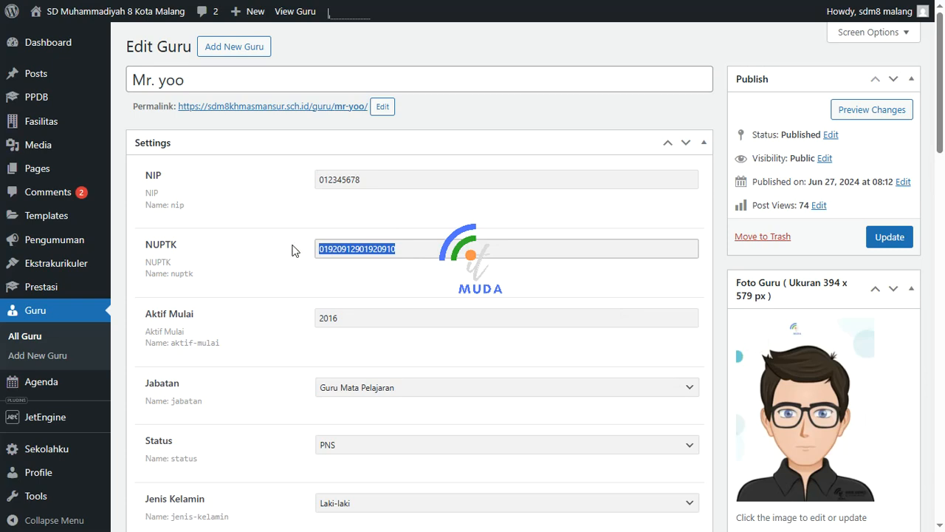
scroll(365, 216, "down", 2)
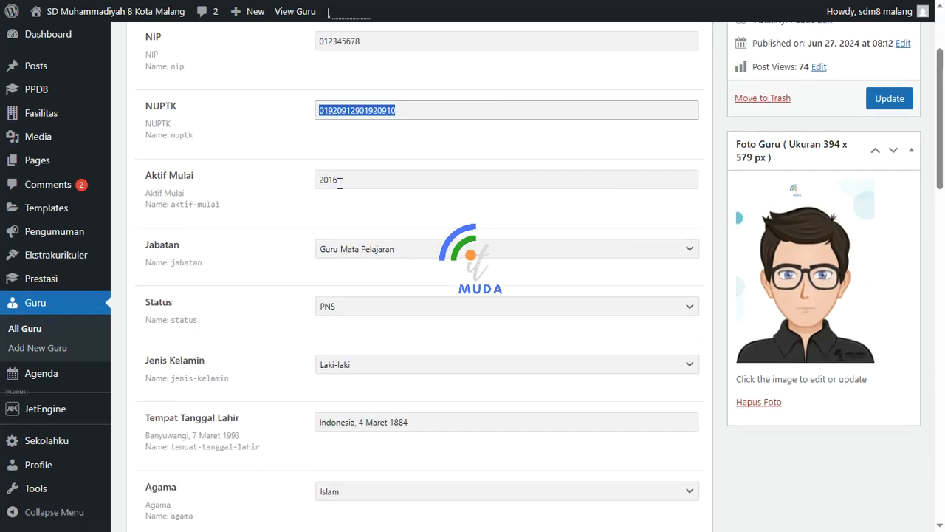
left_click_drag(341, 182, 298, 184)
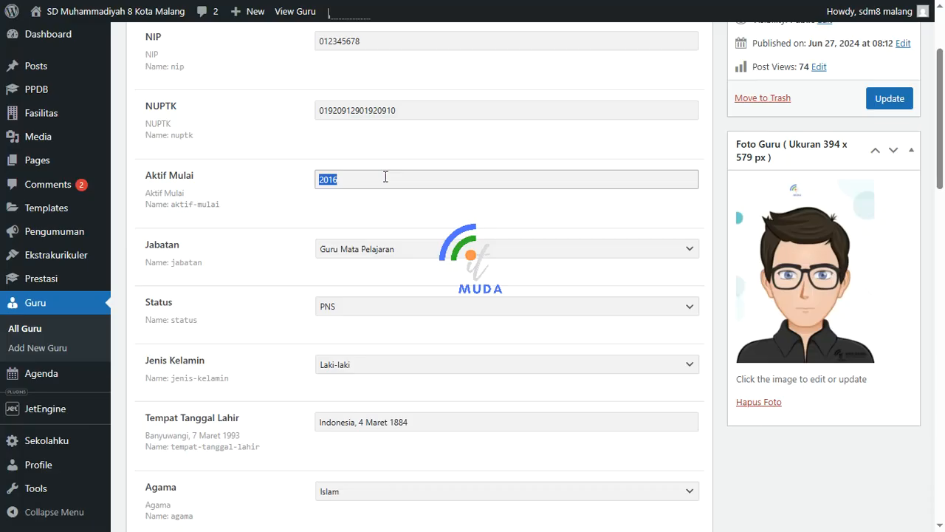
left_click_drag(344, 184, 294, 184)
left_click(337, 179)
Review the available Jabatan and Status choices of the teacher entry without changing the selections.
left_click(532, 252)
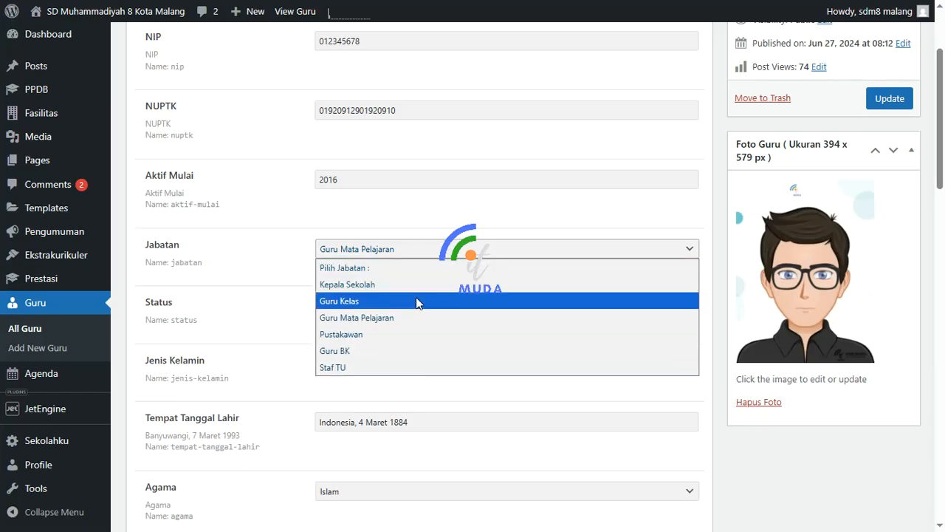
left_click(688, 251)
scroll(687, 255, "down", 1)
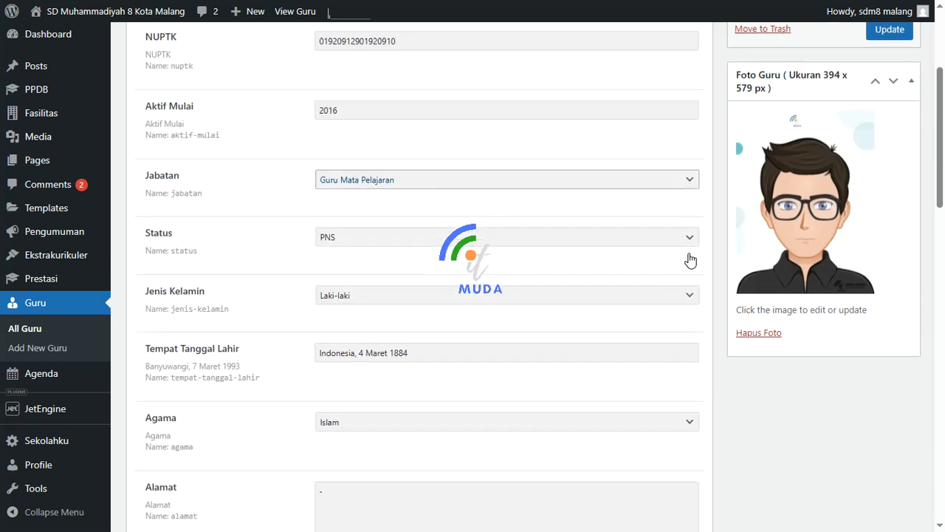
left_click(648, 251)
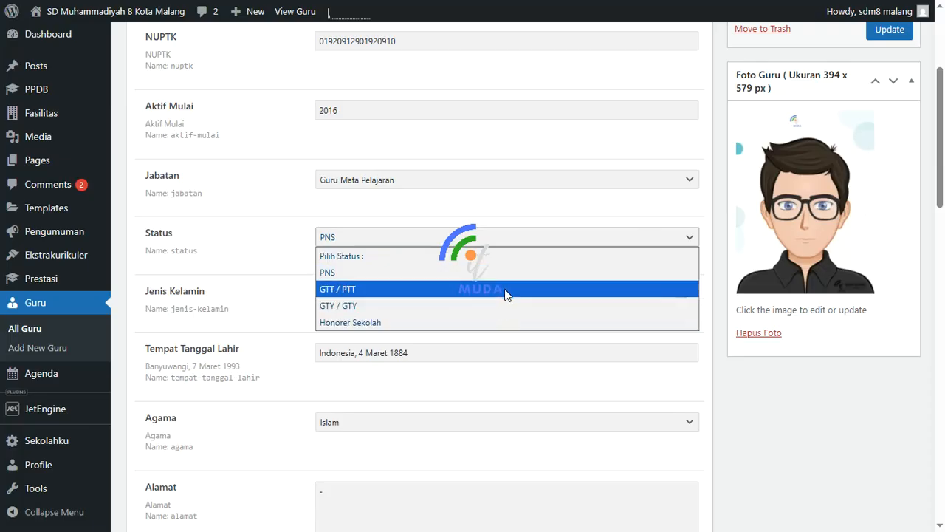
left_click(696, 244)
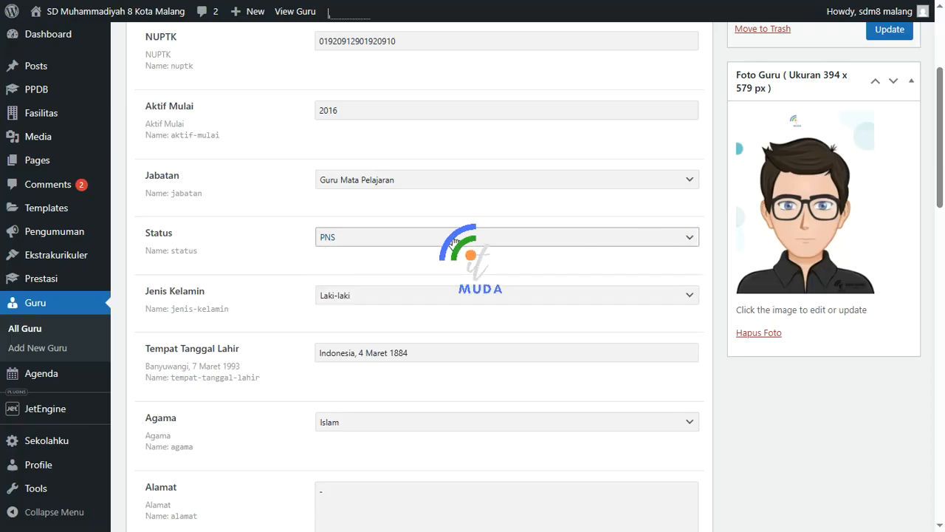
Examine the Jenis Kelamin and Tempat Tanggal Lahir fields, highlighting the example format given for the place and date of birth.
scroll(647, 337, "down", 1)
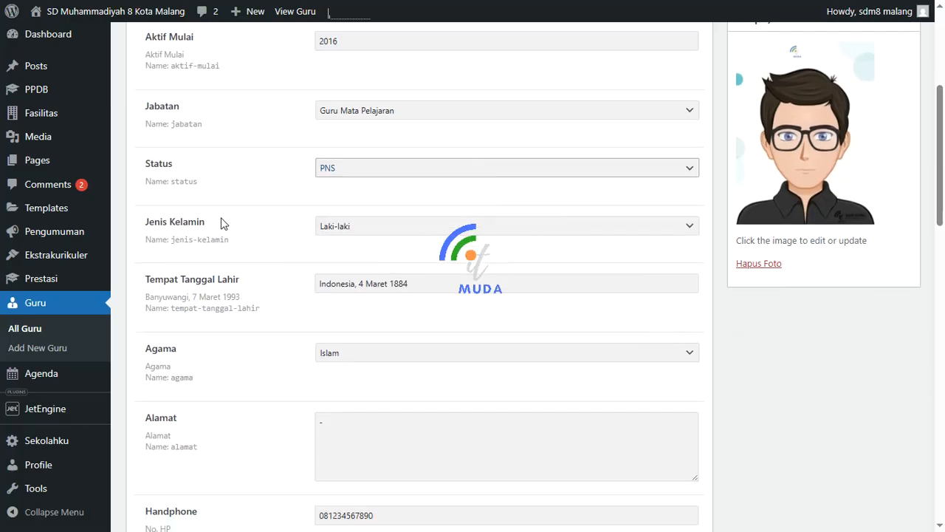
left_click(472, 232)
left_click(473, 232)
left_click(428, 285)
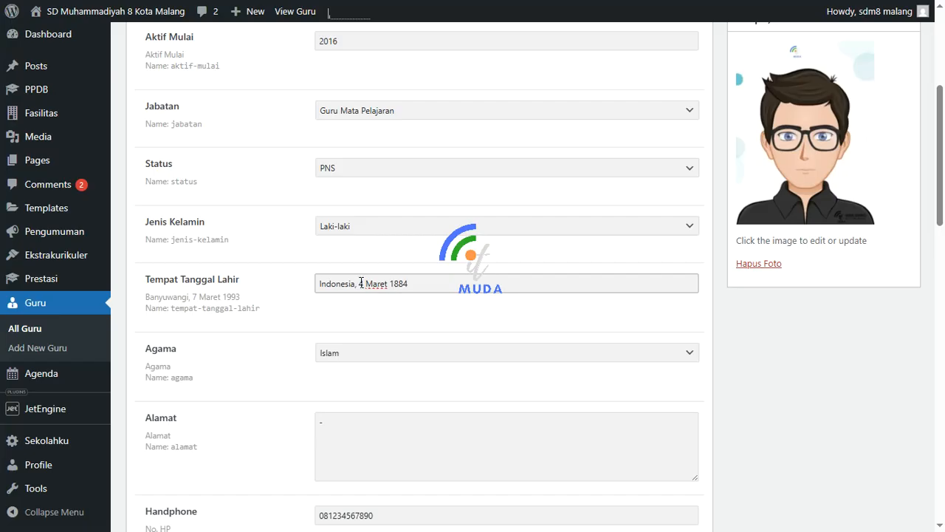
left_click_drag(360, 284, 423, 283)
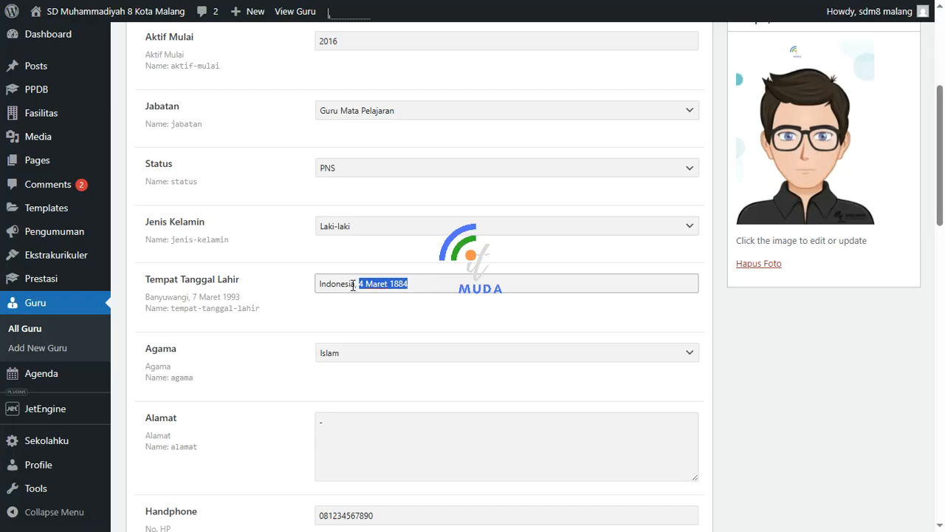
left_click(440, 302)
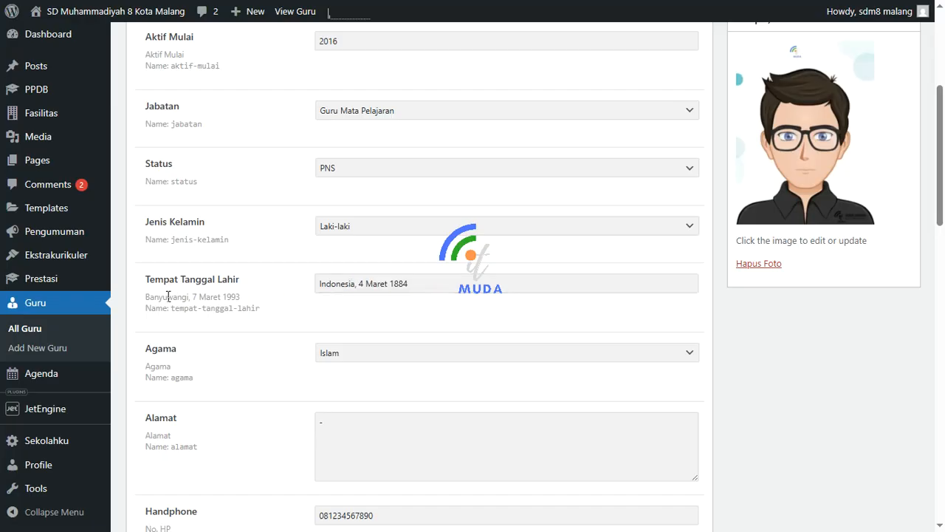
left_click_drag(145, 296, 251, 300)
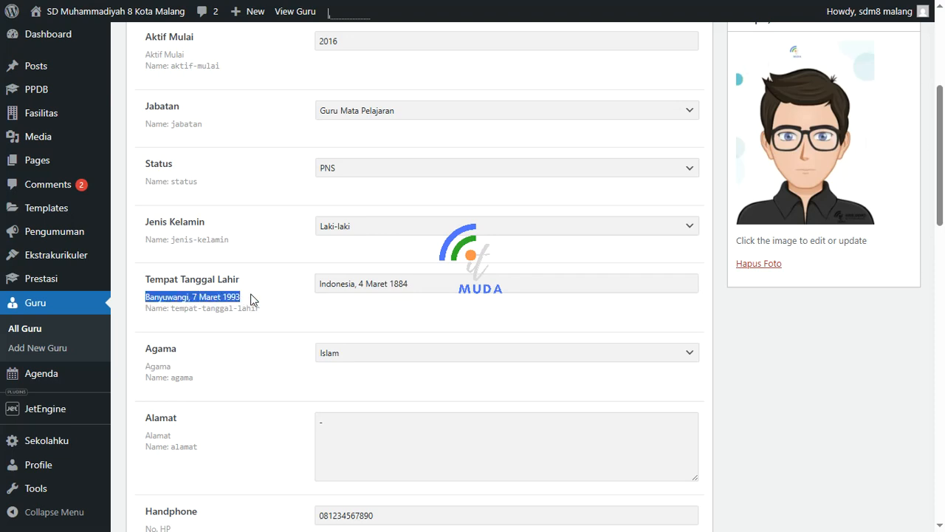
Review the available Agama choices of the teacher entry without changing the selection.
scroll(295, 295, "down", 2)
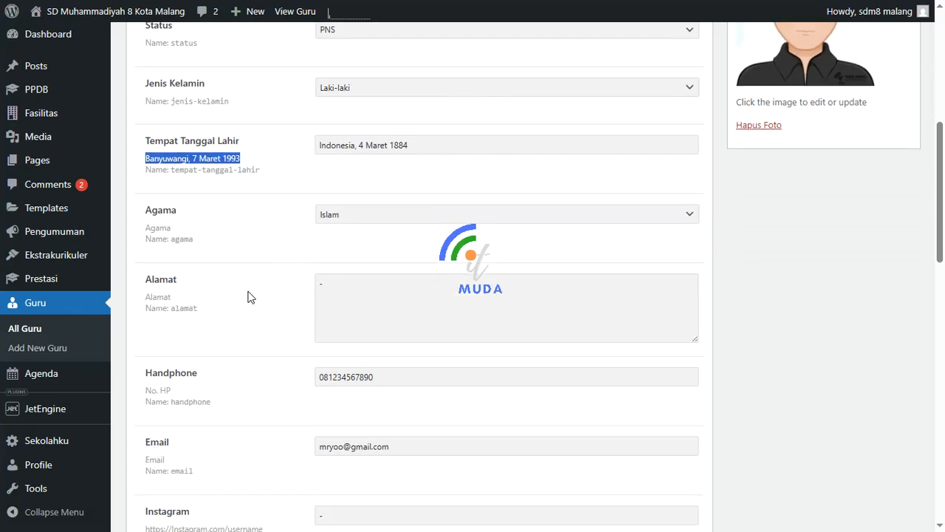
left_click(395, 215)
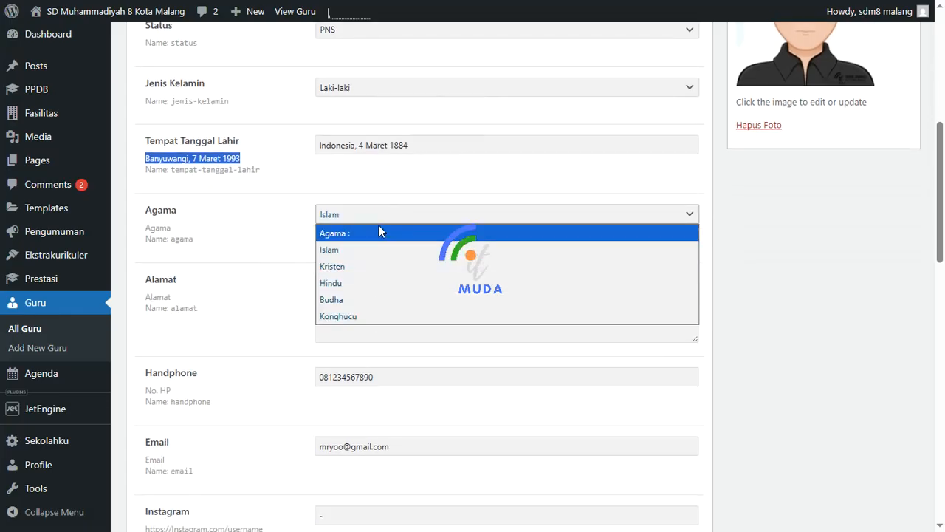
left_click(393, 219)
Re-enter "-" in the teacher's Alamat field and highlight the phone number in the Handphone field.
scroll(259, 237, "down", 1)
left_click(331, 226)
type("-")
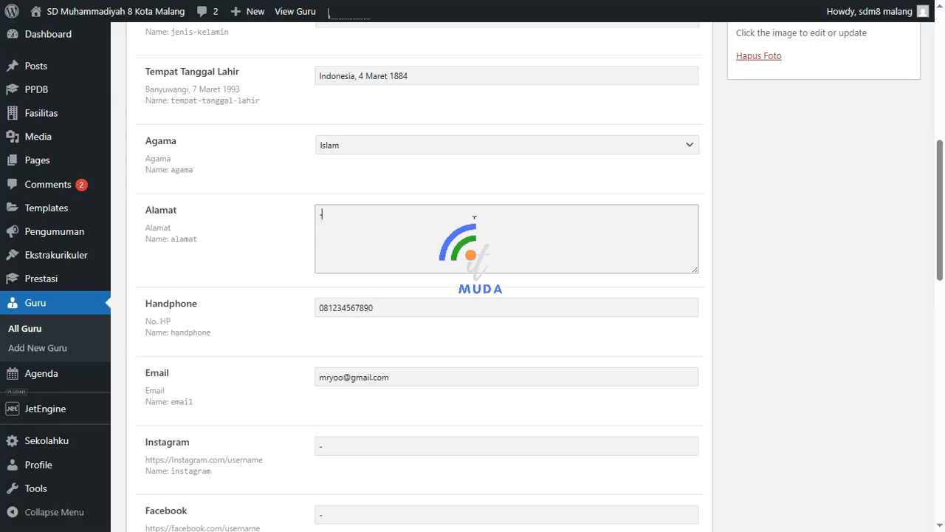
double_click(321, 214)
left_click(331, 214)
scroll(484, 277, "down", 1)
left_click_drag(369, 237, 270, 240)
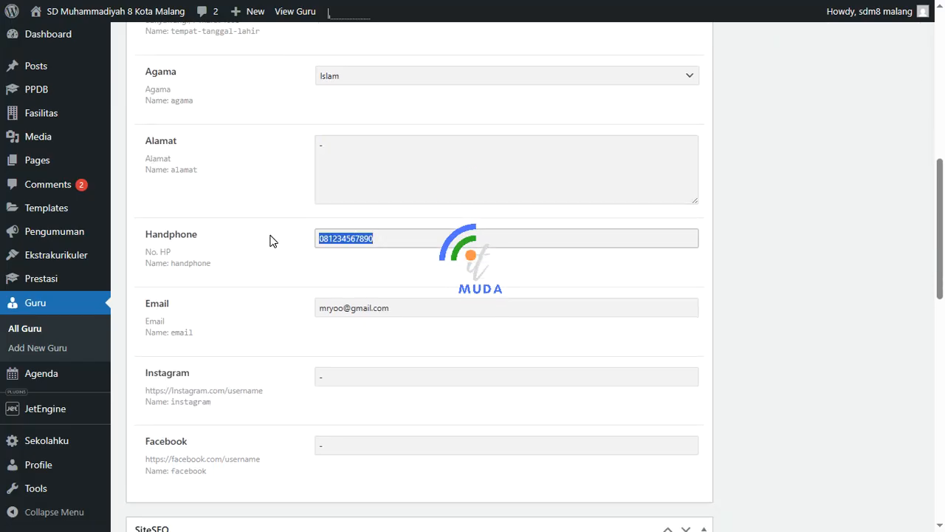
Set the teacher's Handphone field to 0 and highlight the Email, Instagram and Facebook values in turn.
type("0")
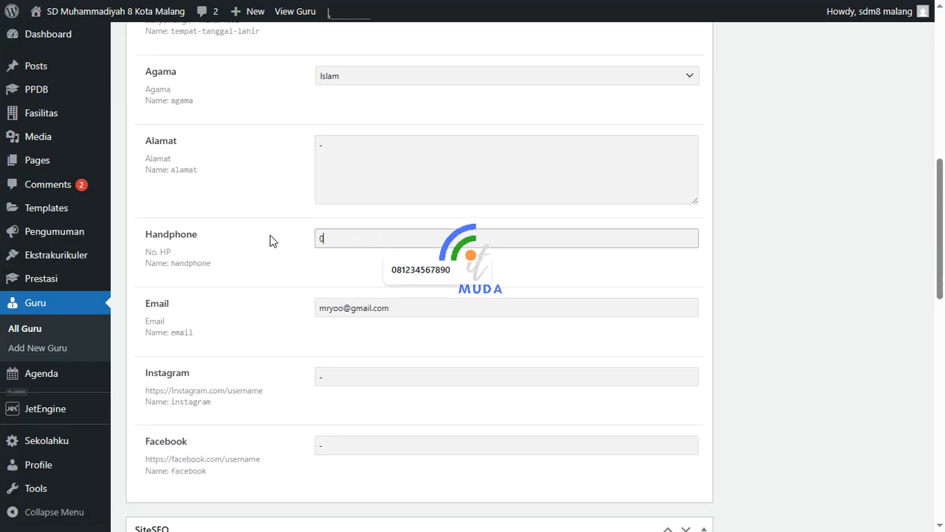
left_click(570, 278)
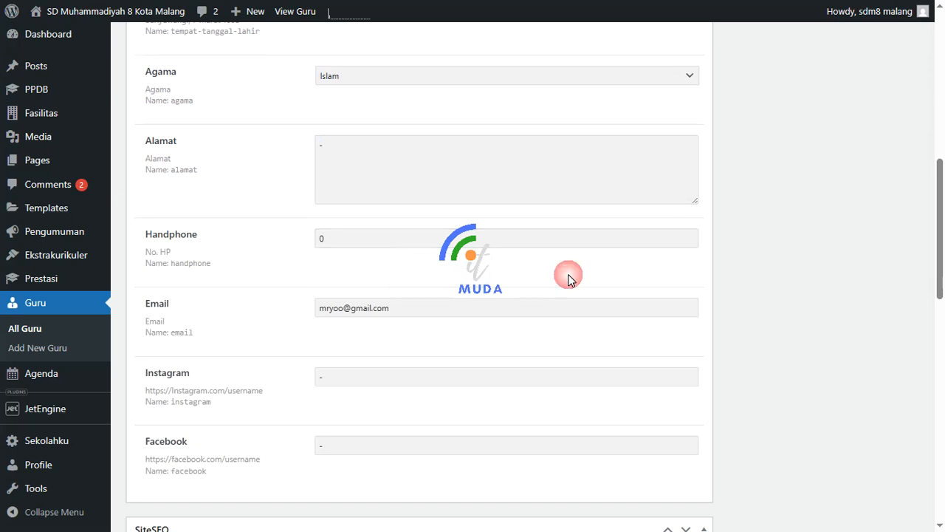
scroll(579, 278, "down", 2)
left_click(401, 234)
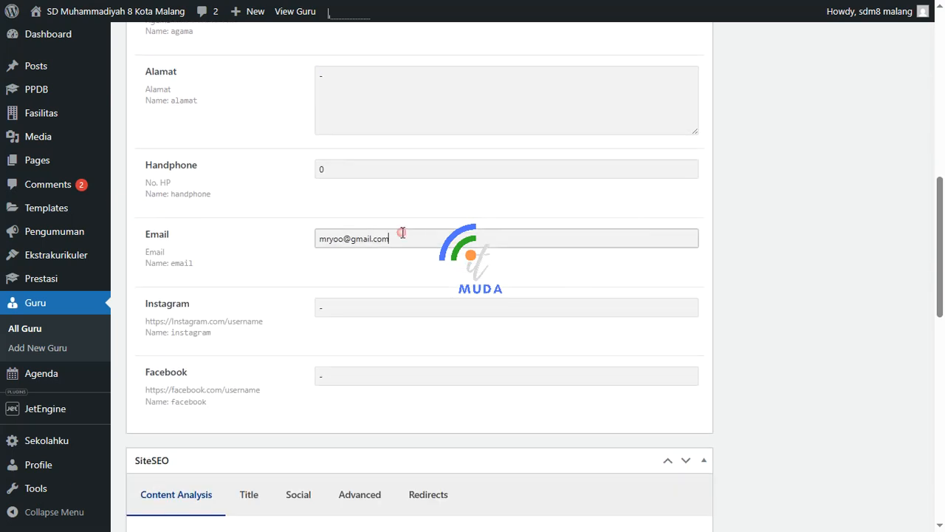
left_click_drag(409, 238, 291, 243)
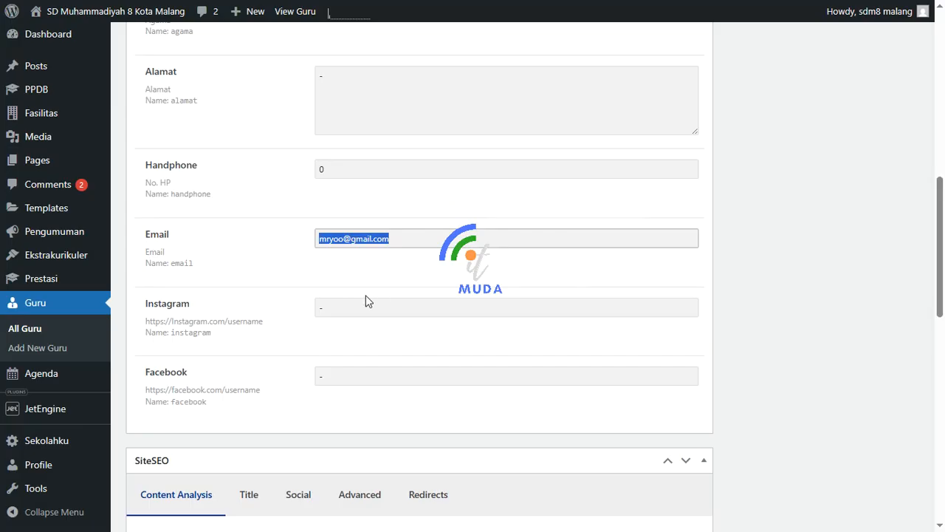
scroll(341, 343, "down", 4)
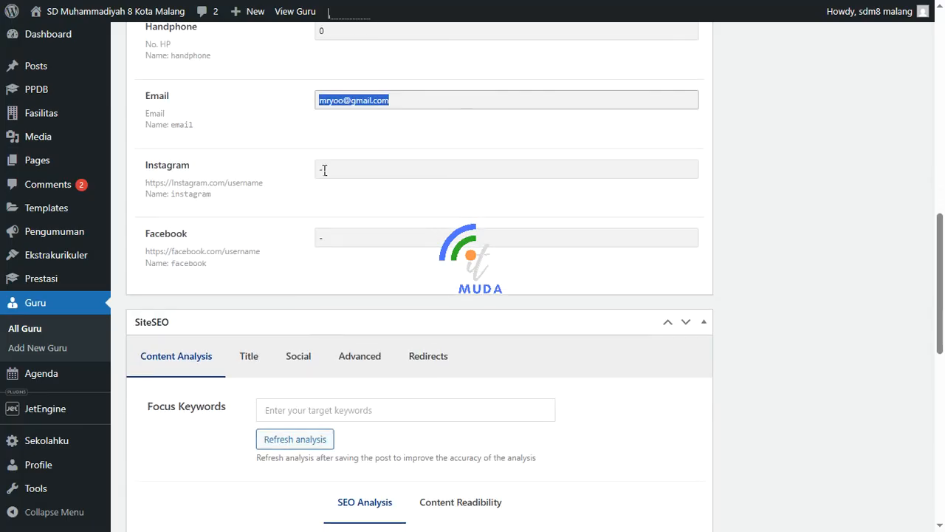
left_click_drag(323, 169, 287, 174)
left_click_drag(333, 235, 303, 237)
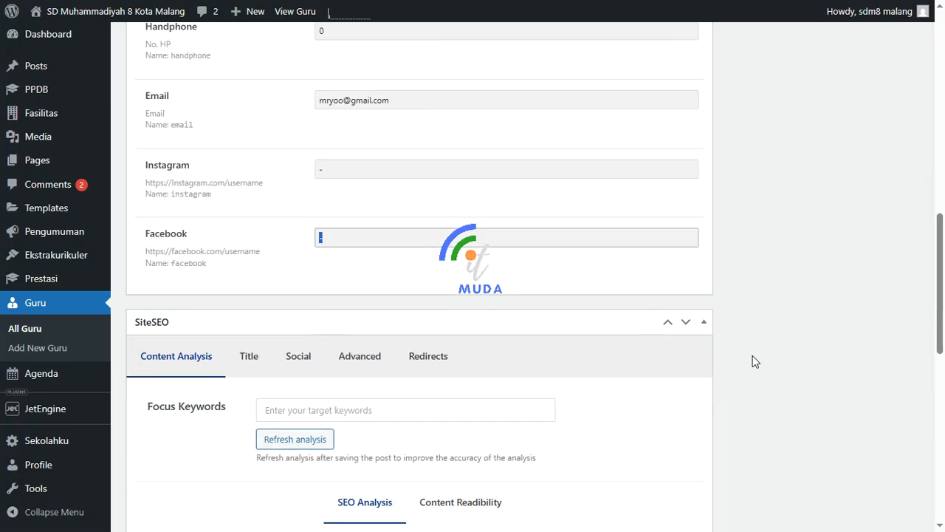
Collapse the SiteSEO section of the teacher entry, and review the entry's settings and the Foto Guru image.
left_click(704, 323)
scroll(743, 353, "up", 10)
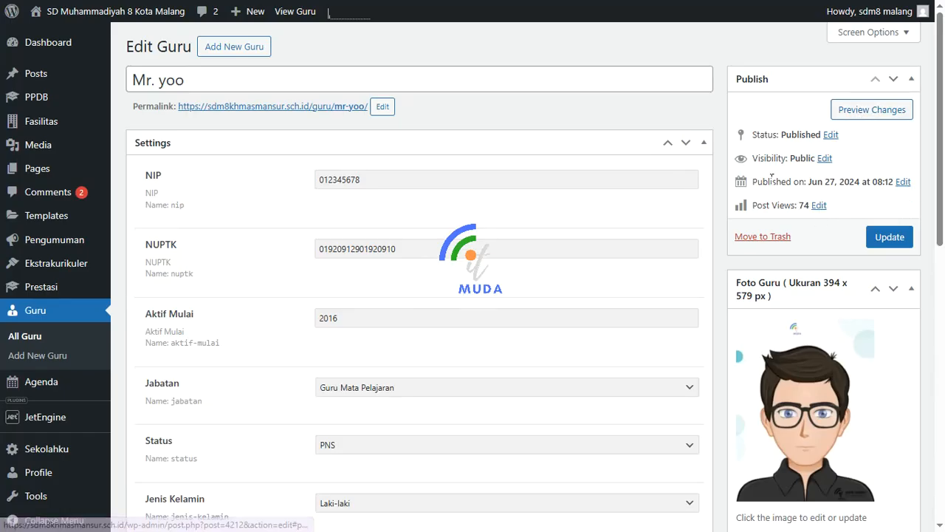
scroll(826, 277, "down", 2)
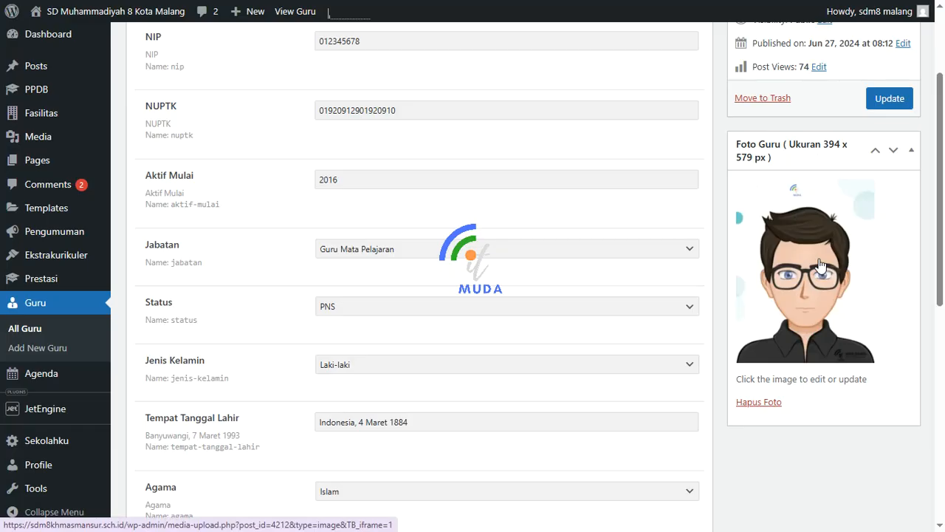
scroll(642, 302, "down", 3)
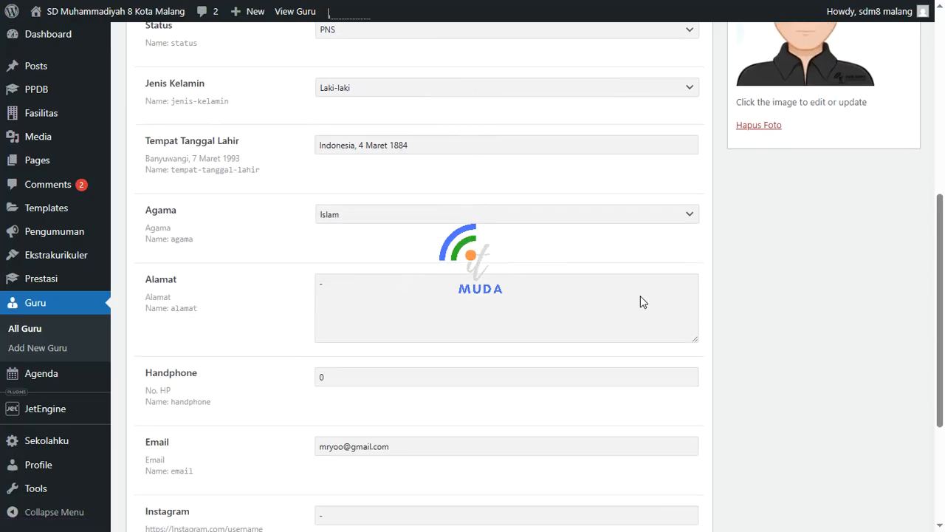
scroll(642, 301, "down", 3)
scroll(642, 302, "up", 8)
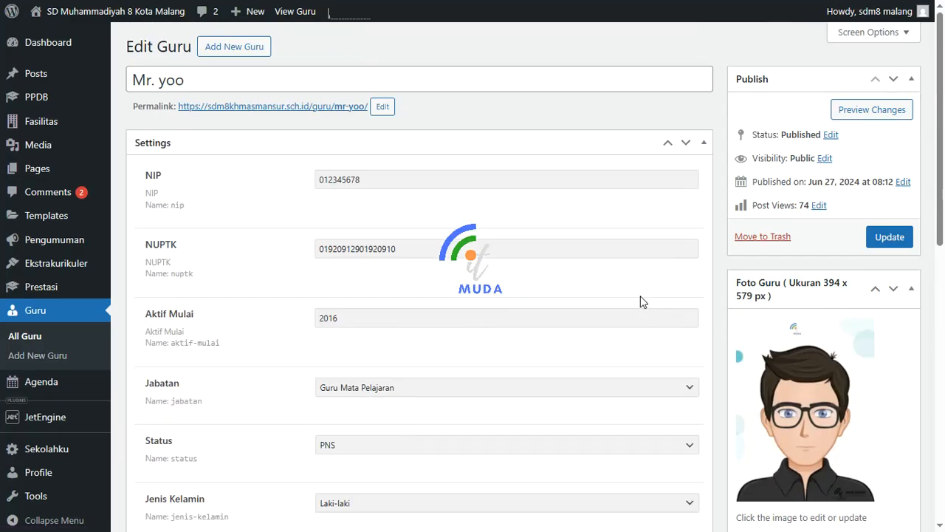
Open the "Ibadah Qurban" agenda entry for editing and look over its description and event fields.
left_click(55, 384)
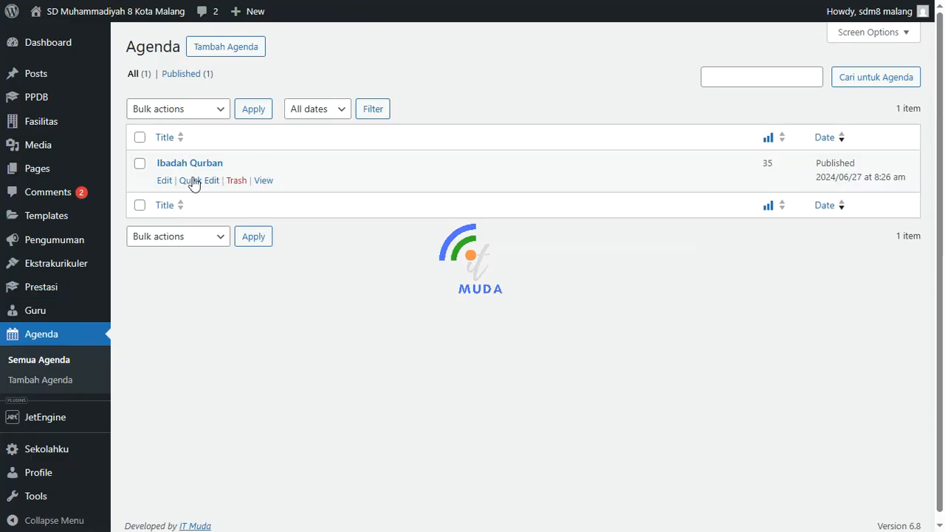
left_click(164, 180)
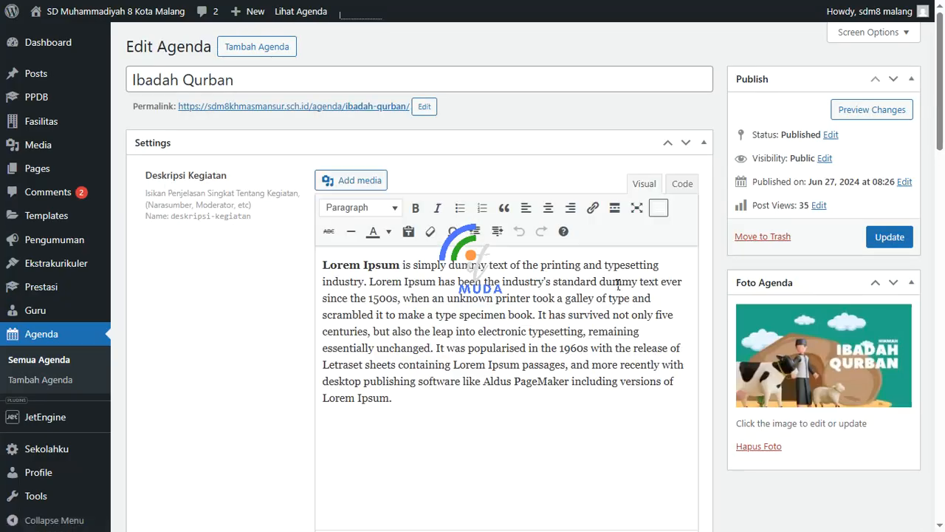
scroll(213, 299, "down", 4)
scroll(213, 298, "up", 4)
scroll(270, 334, "down", 3)
scroll(269, 338, "down", 2)
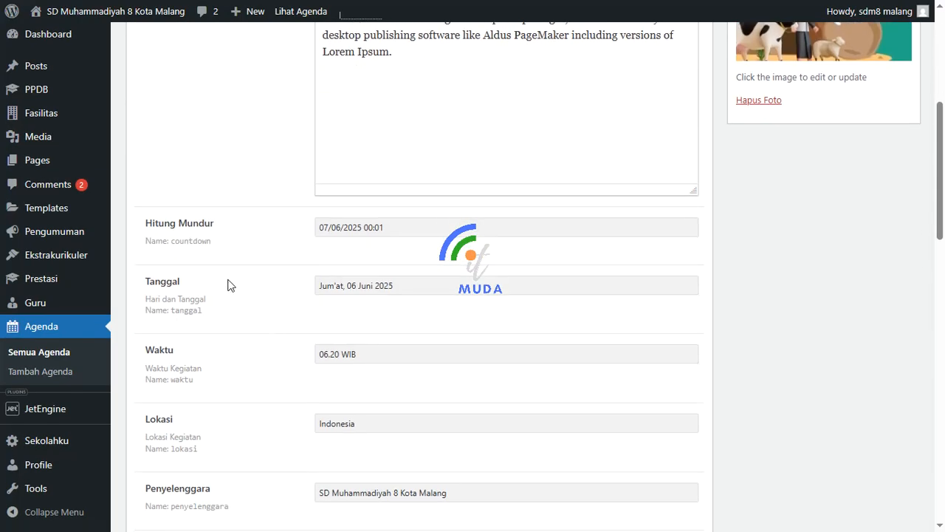
Set the agenda entry's Hitung Mundur date and time to 07/06/2026 00:01 and close the date picker.
left_click_drag(395, 229, 288, 235)
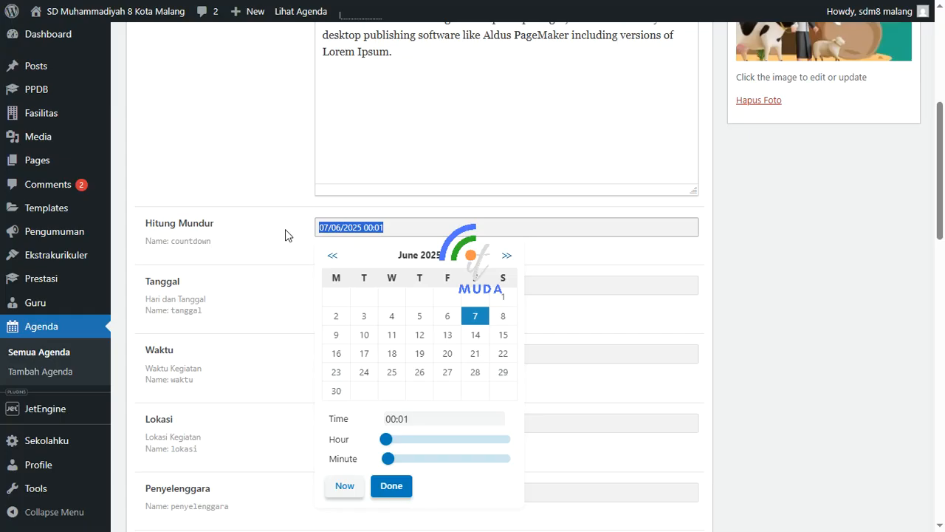
scroll(290, 233, "up", 3)
scroll(299, 225, "down", 3)
left_click(362, 226)
key("BackSpace")
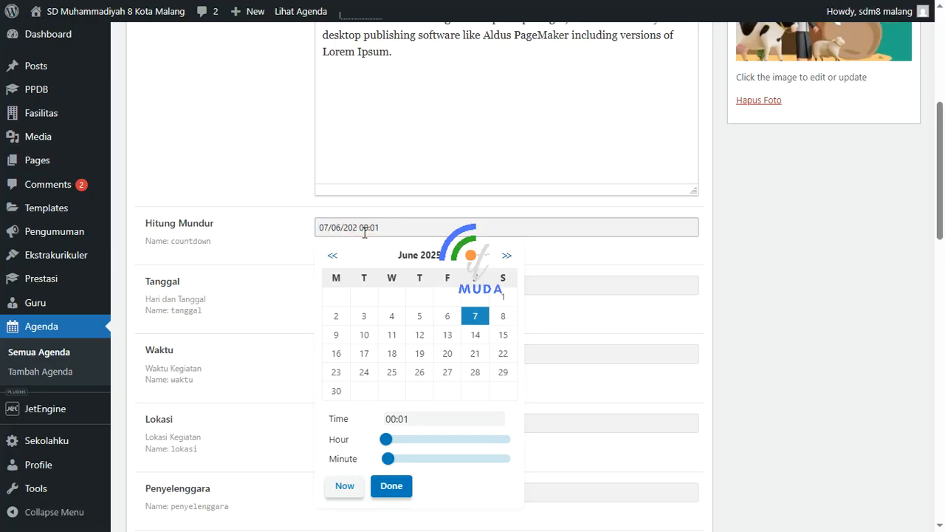
type("6")
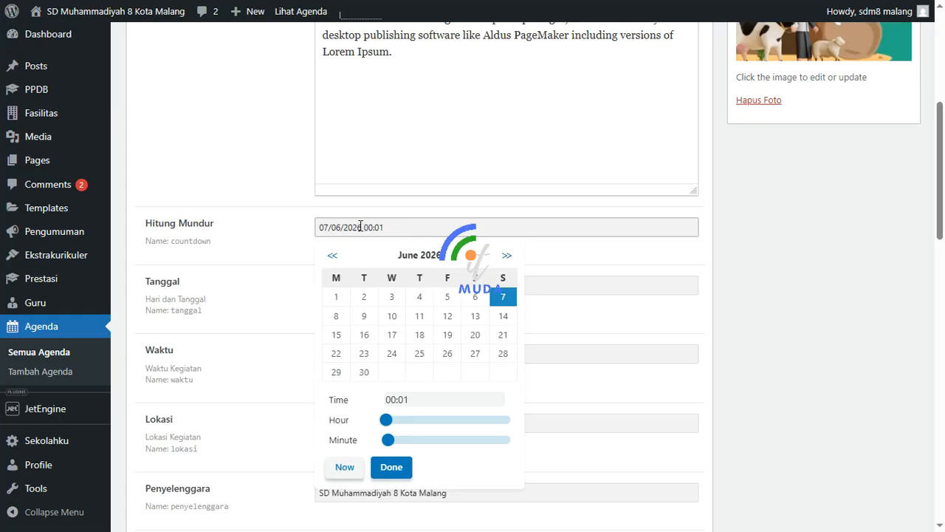
scroll(822, 276, "up", 5)
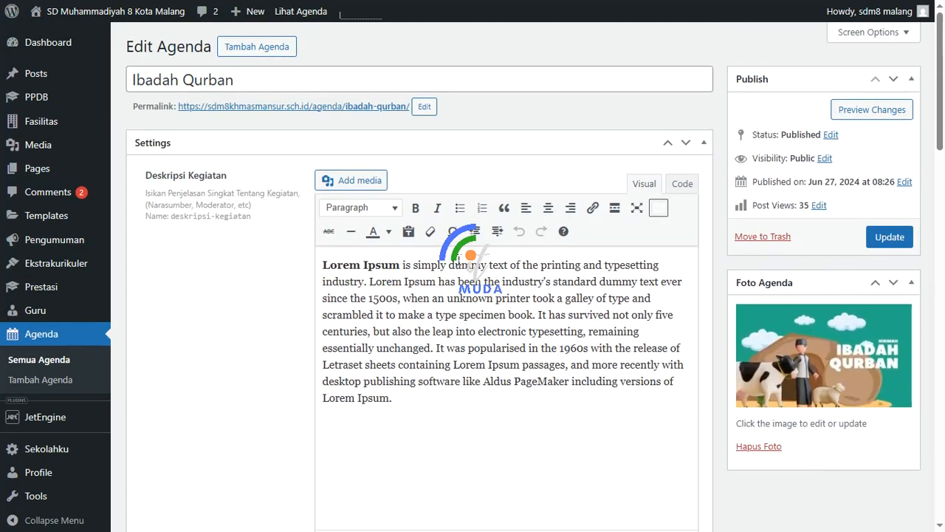
scroll(716, 322, "down", 1)
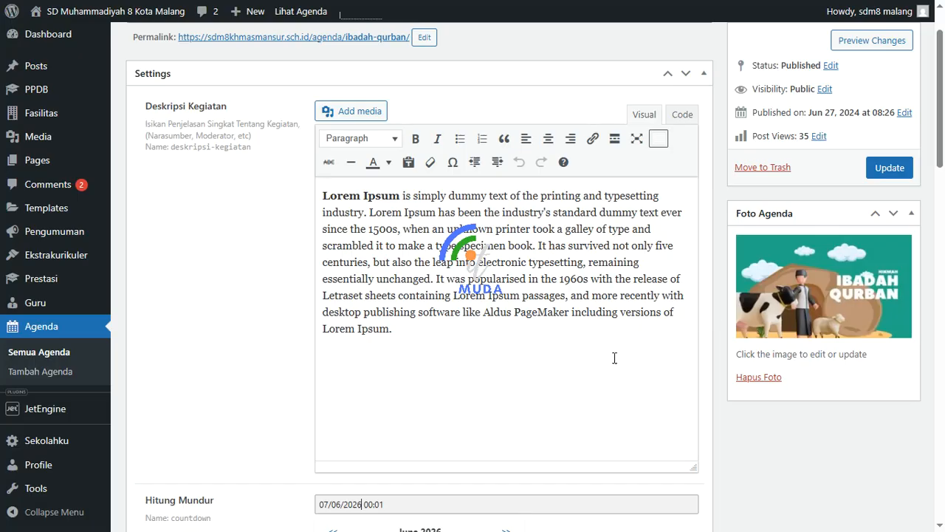
scroll(735, 336, "down", 5)
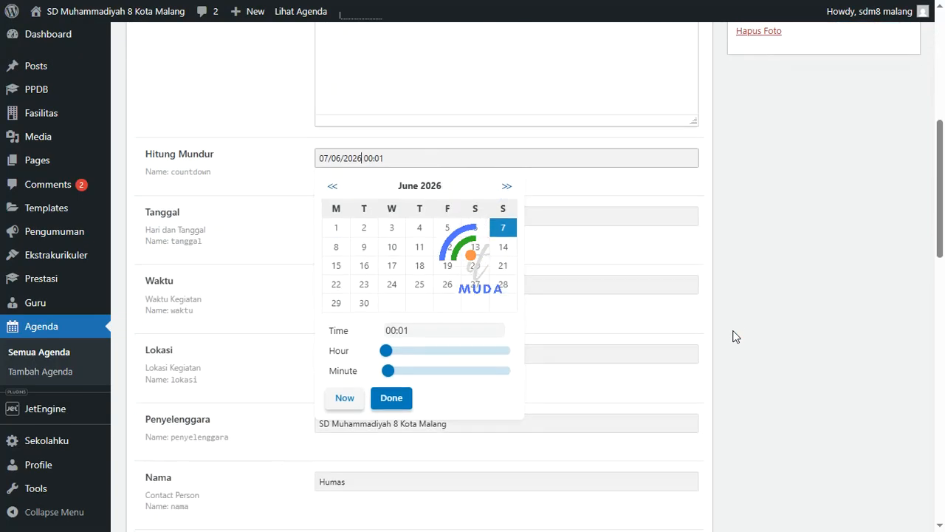
scroll(735, 337, "down", 1)
left_click(773, 211)
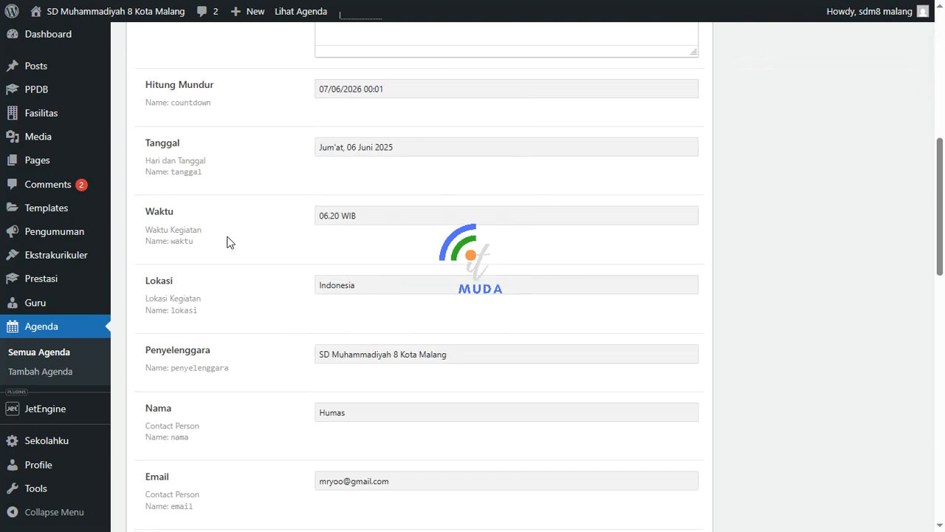
Examine the agenda's Waktu, Lokasi and Penyelenggara fields, highlighting each value.
left_click_drag(374, 216, 258, 220)
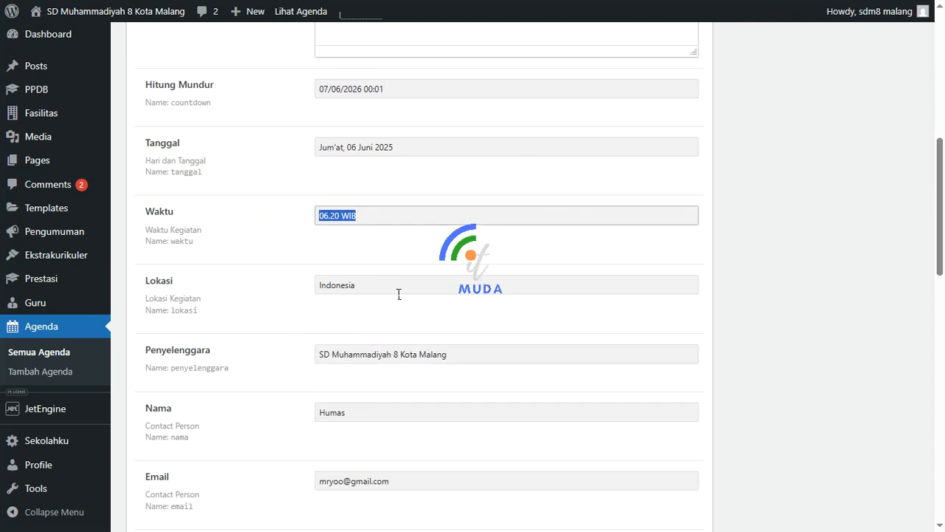
left_click_drag(362, 285, 262, 285)
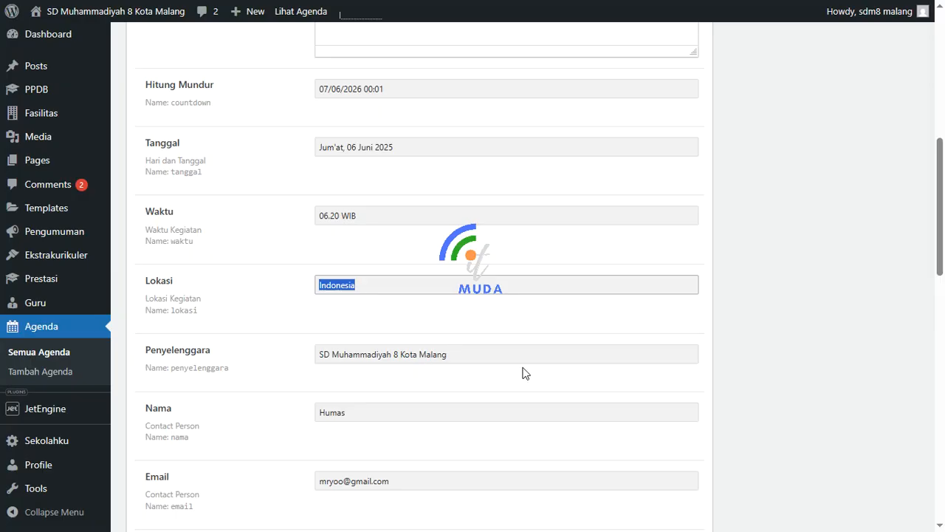
scroll(523, 369, "down", 2)
scroll(523, 359, "down", 1)
left_click_drag(461, 214, 217, 228)
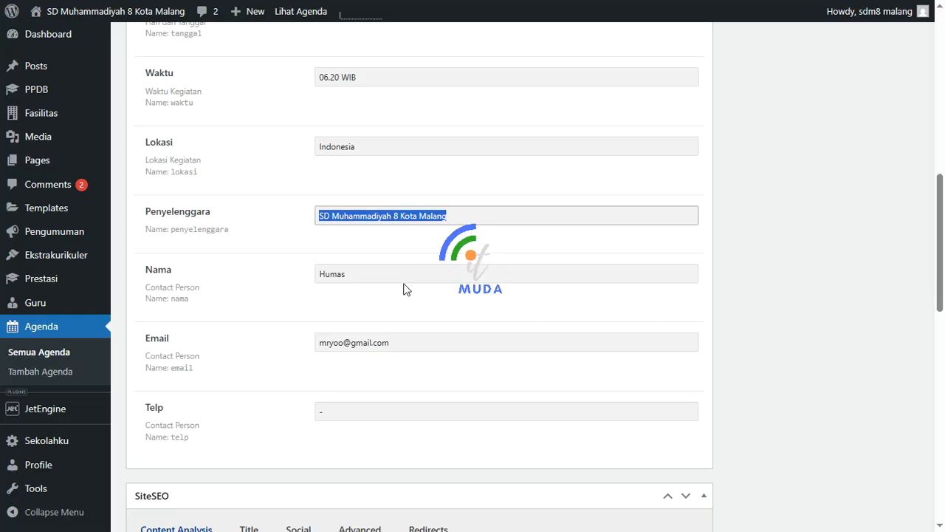
Examine the agenda's contact person fields Nama, Email and Telp, highlighting each value.
scroll(386, 286, "down", 3)
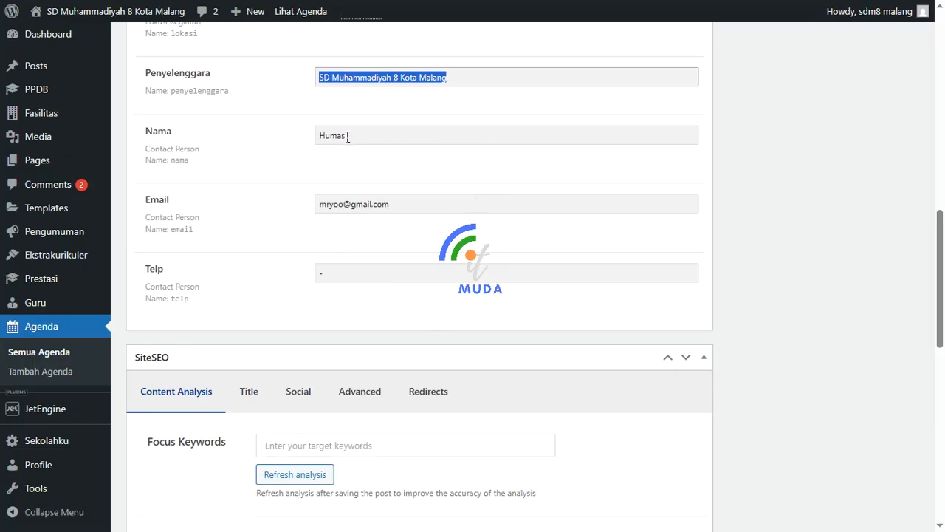
left_click_drag(344, 136, 288, 141)
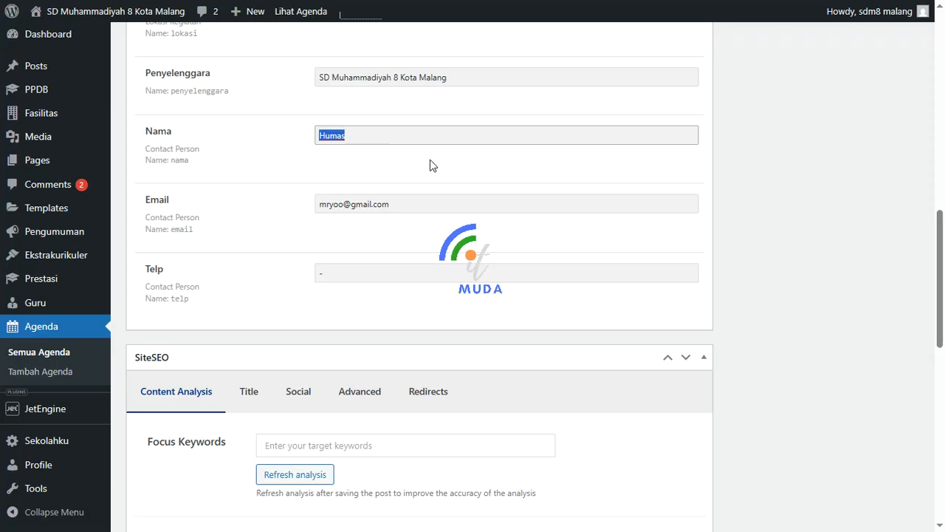
key("Tab")
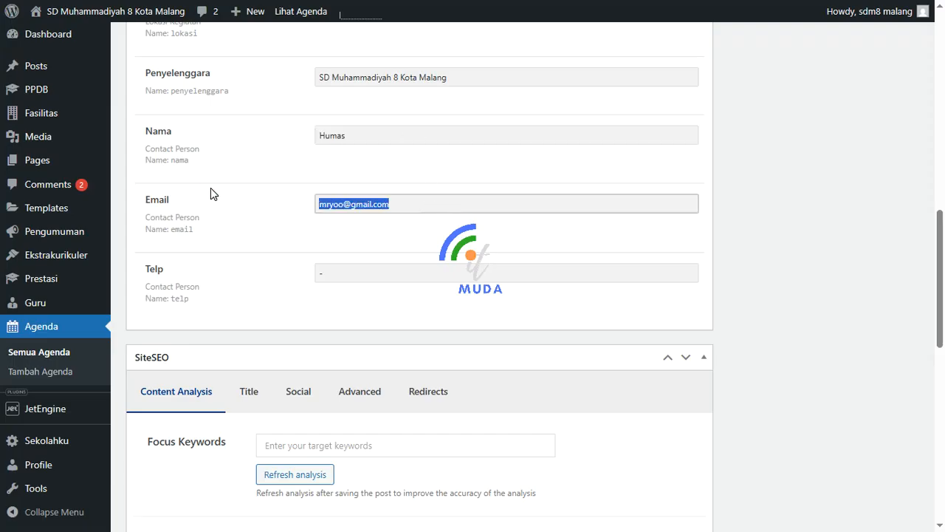
key("Tab")
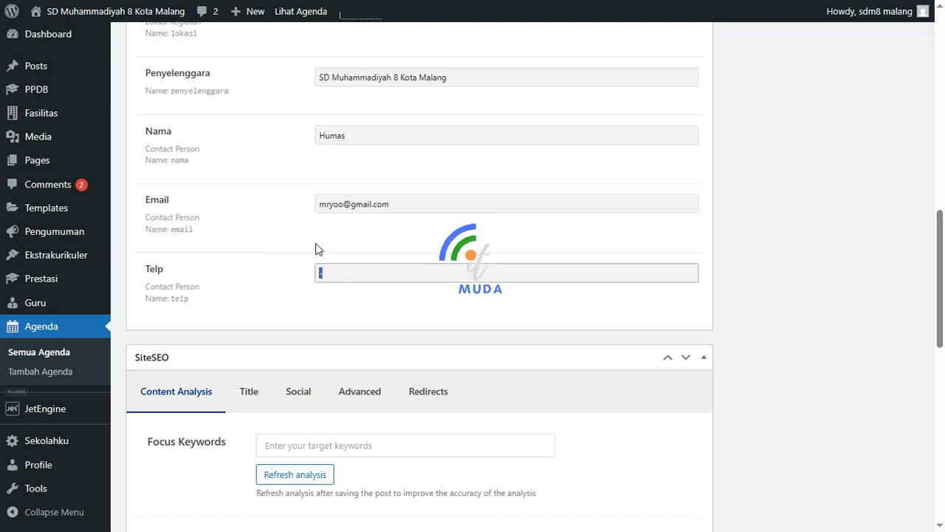
Collapse the SiteSEO section of the agenda entry and review the Foto Agenda image and description.
scroll(325, 251, "down", 2)
left_click(704, 219)
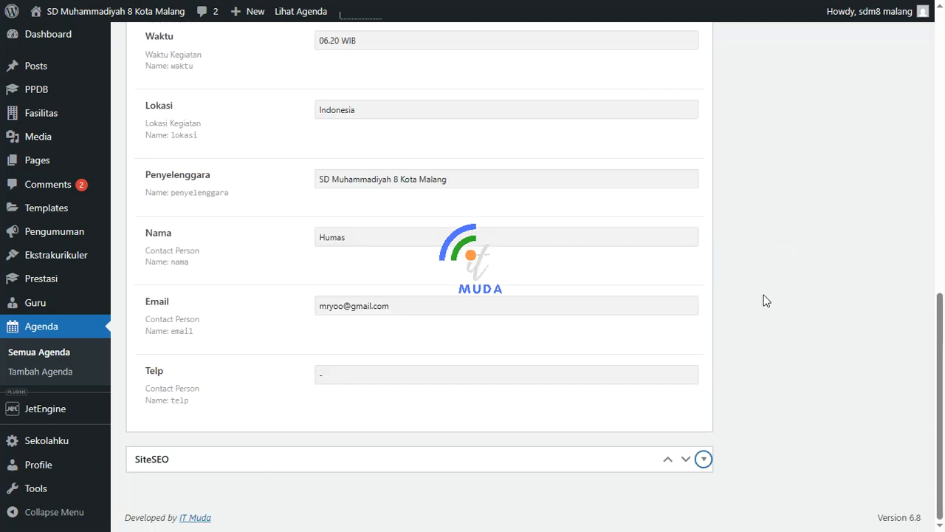
scroll(769, 294, "up", 10)
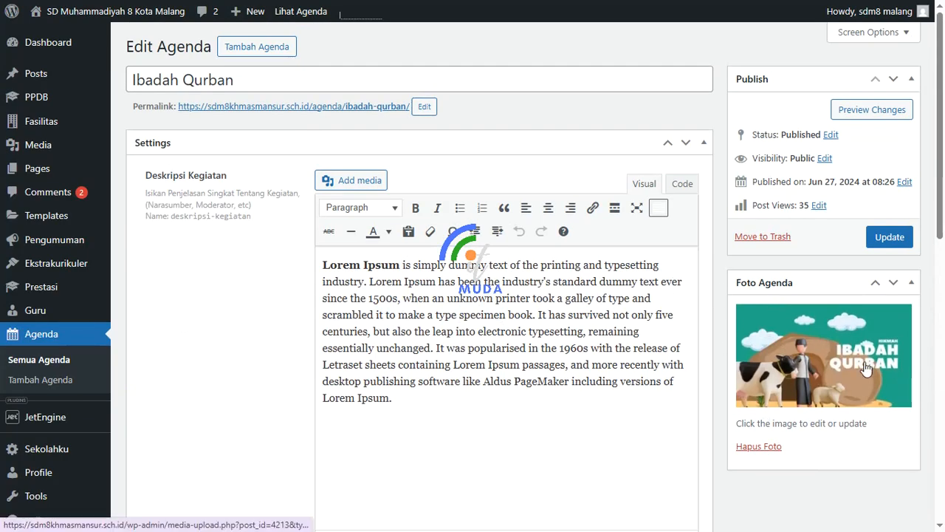
scroll(207, 329, "down", 2)
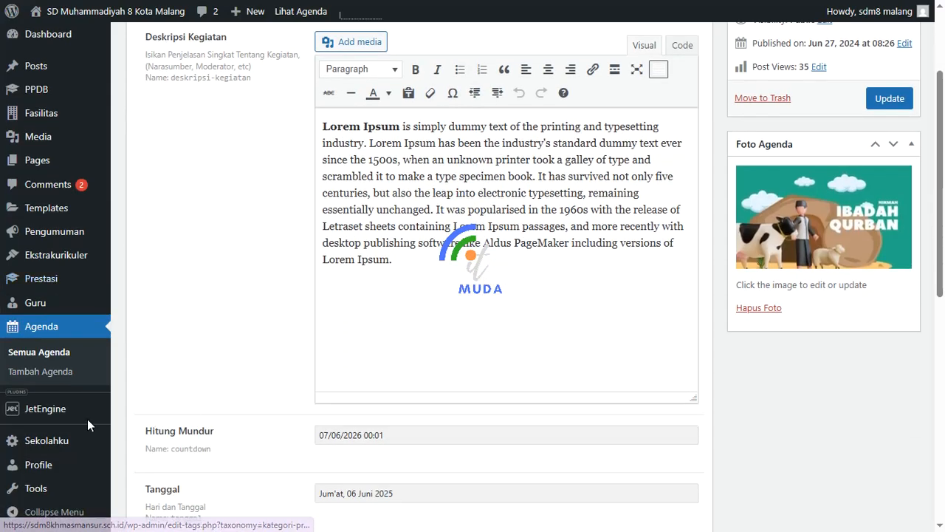
Open the Sekolahku website settings and view the Profil Sekolah, Profil Kepala, Visi dan Misi and Kontak sections.
mouse_move(62, 417)
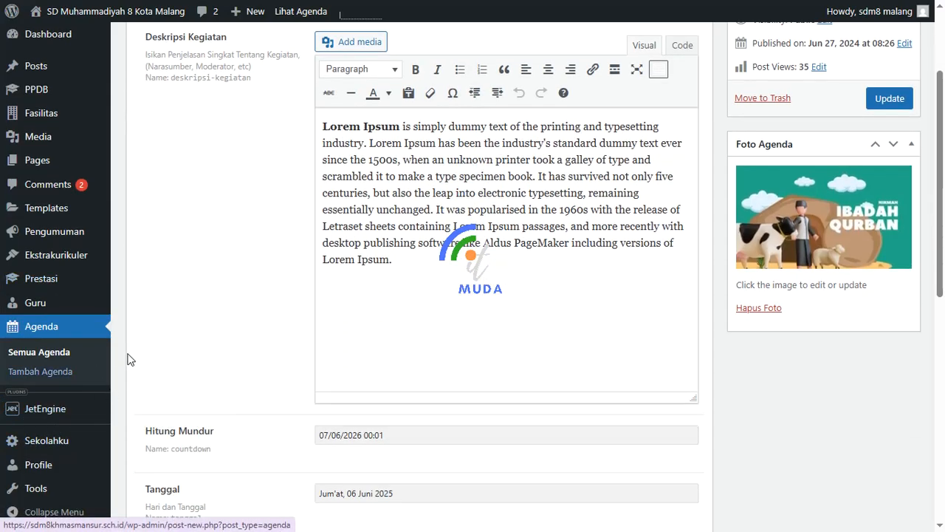
scroll(86, 414, "down", 2)
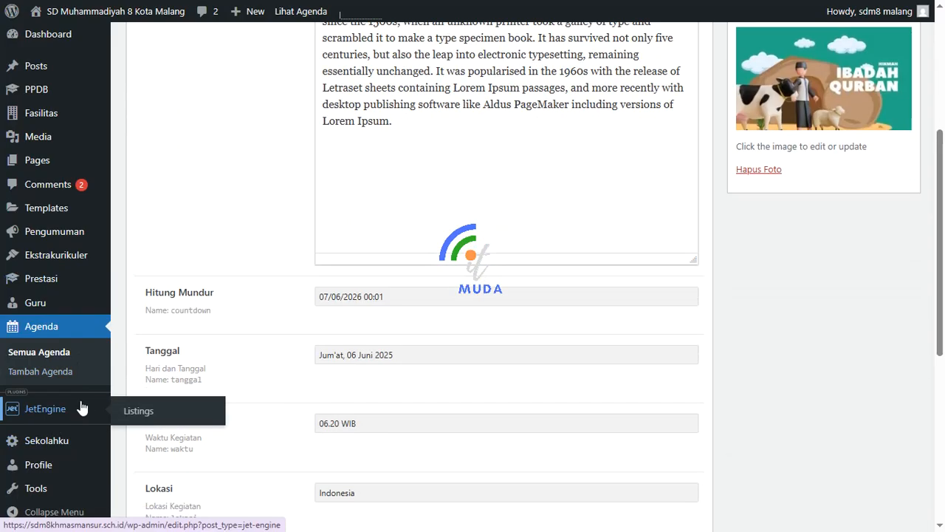
left_click(62, 441)
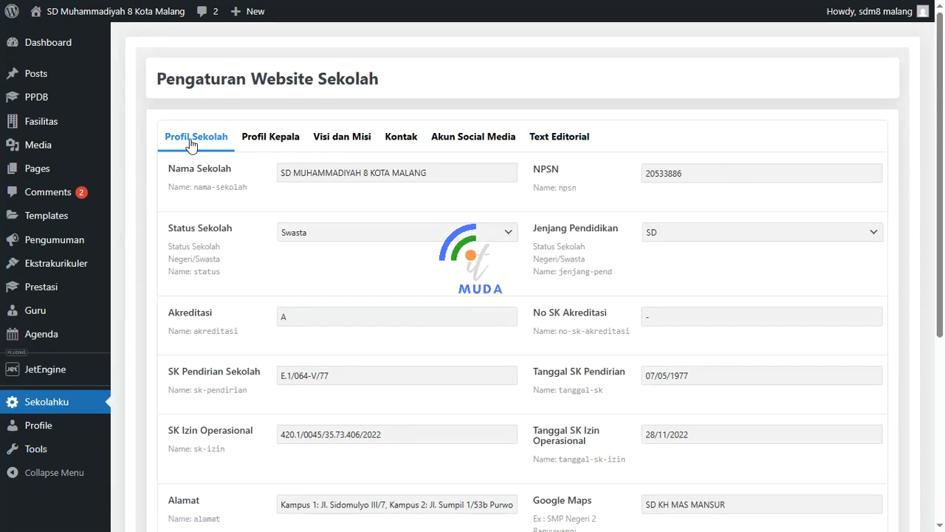
left_click(270, 137)
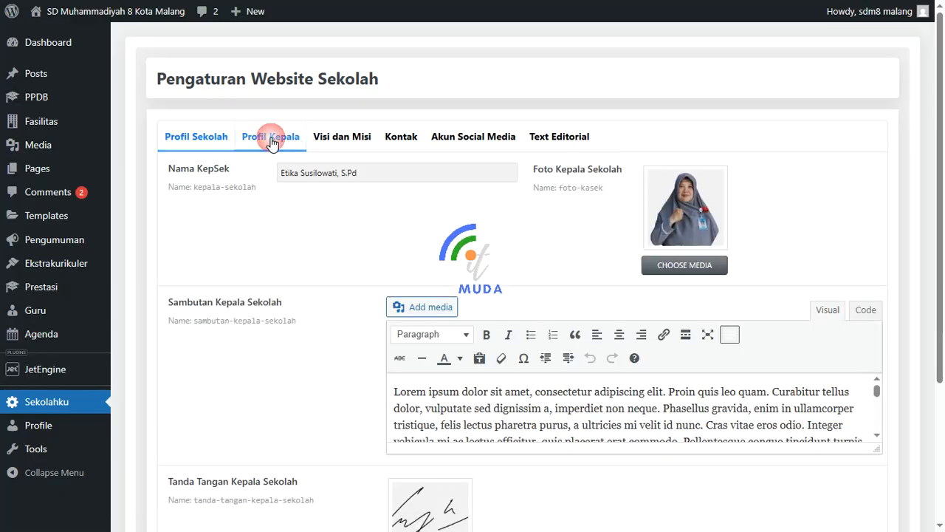
left_click(360, 142)
left_click(401, 141)
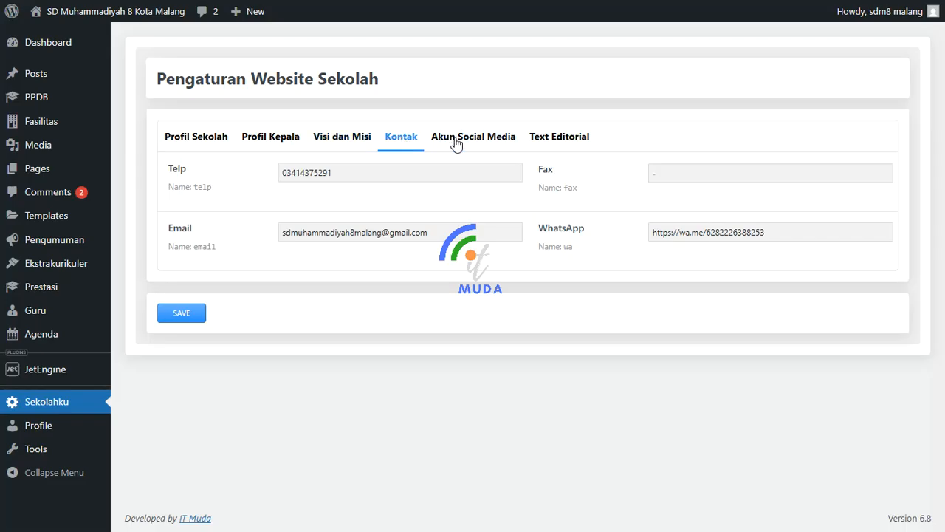
View the Akun Social Media section, and look through the Text Editorial section down to Text Copyright Mobile.
left_click(482, 143)
left_click(560, 144)
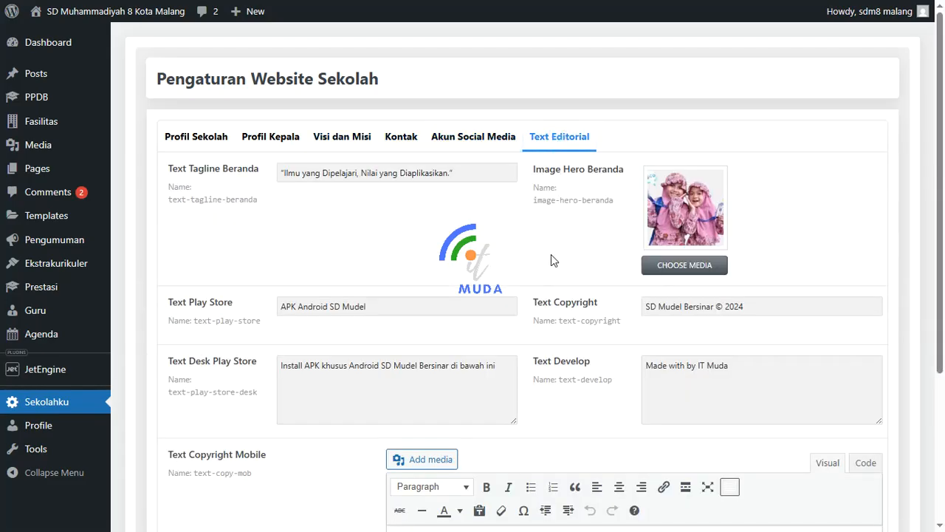
scroll(551, 254, "down", 3)
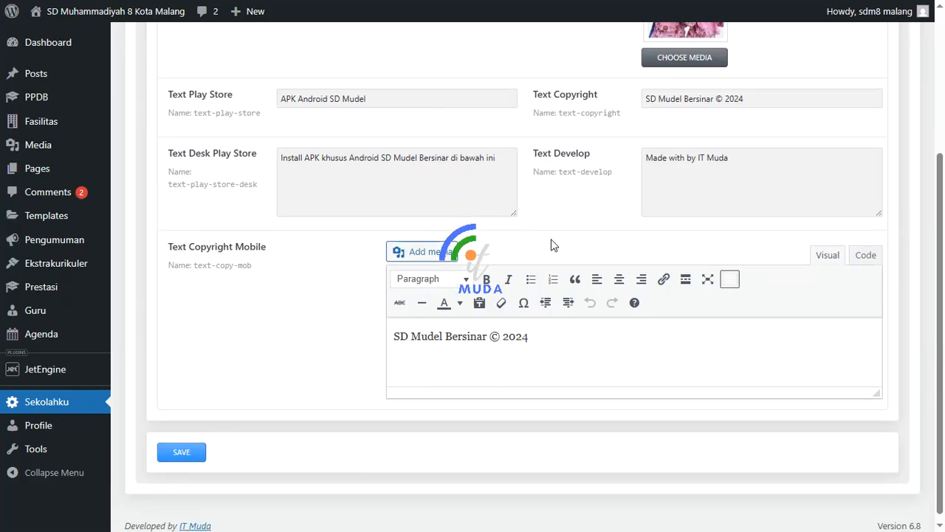
scroll(551, 245, "up", 5)
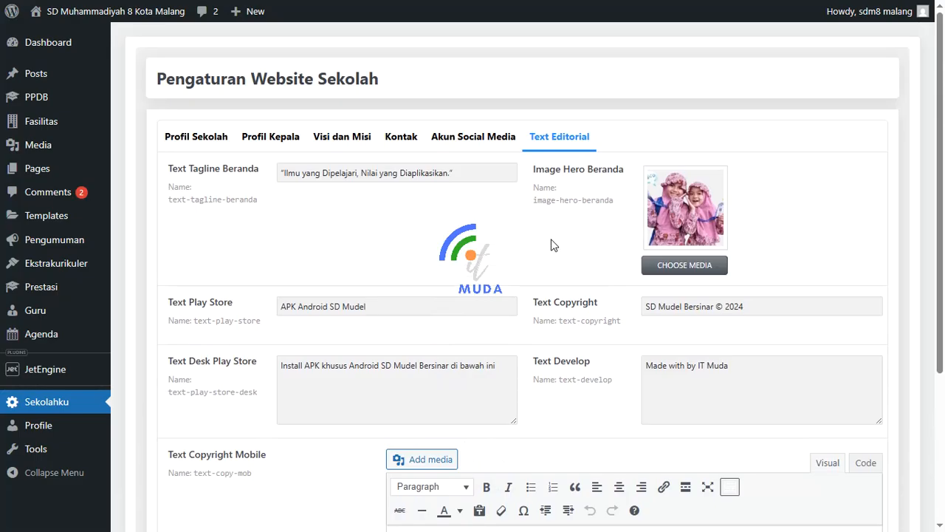
Return to the Profil Sekolah section and examine the school identity, SK Pendirian and SK Izin Operasional fields.
left_click(191, 145)
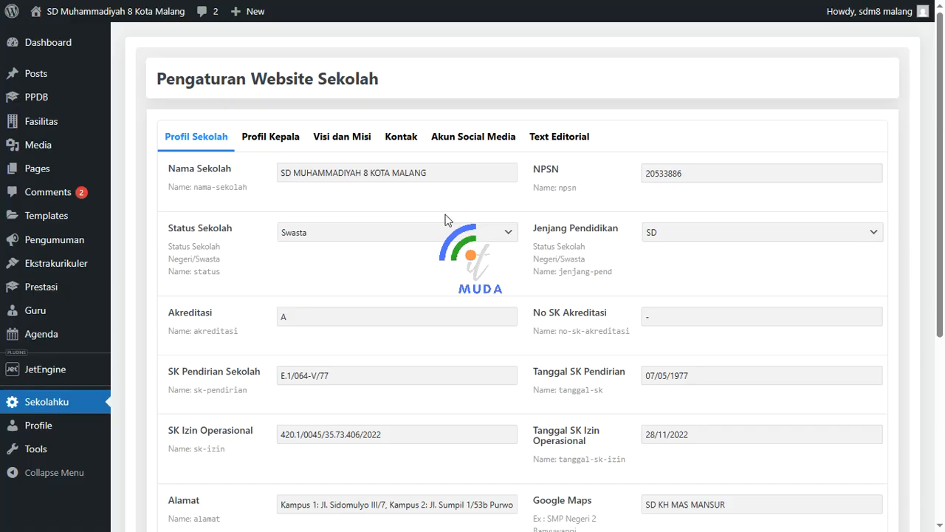
scroll(591, 251, "down", 2)
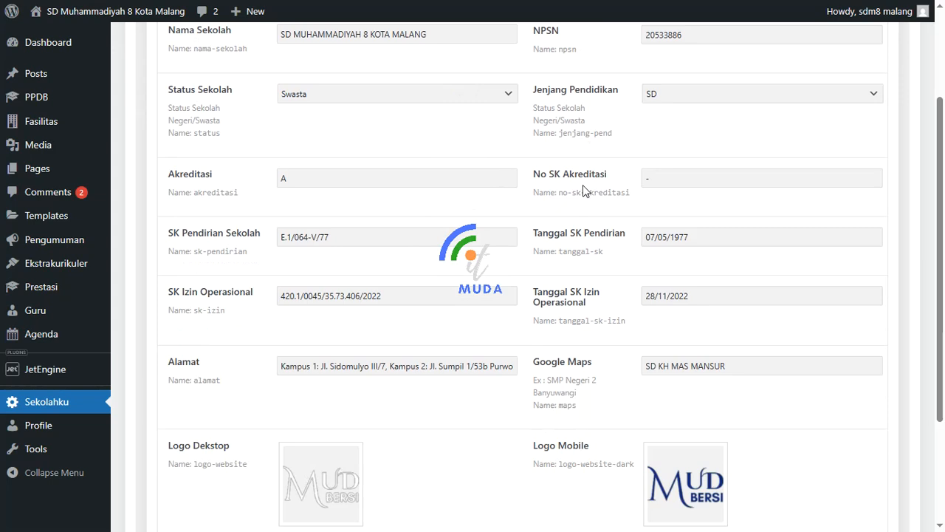
scroll(583, 185, "down", 1)
left_click(345, 168)
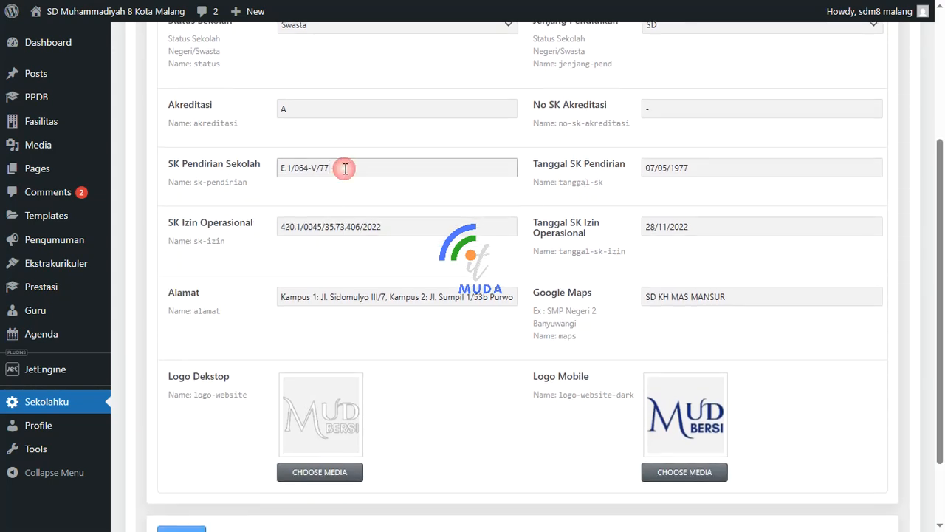
left_click(575, 163)
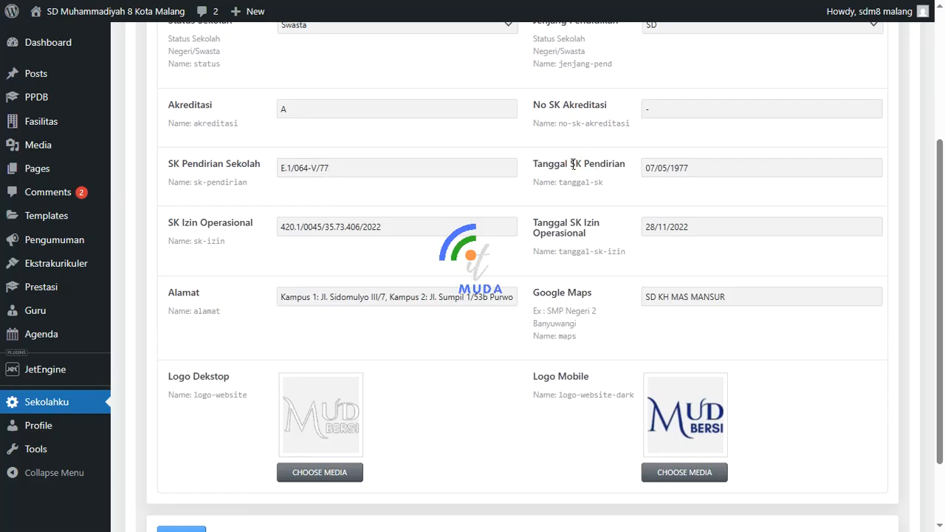
left_click(403, 227)
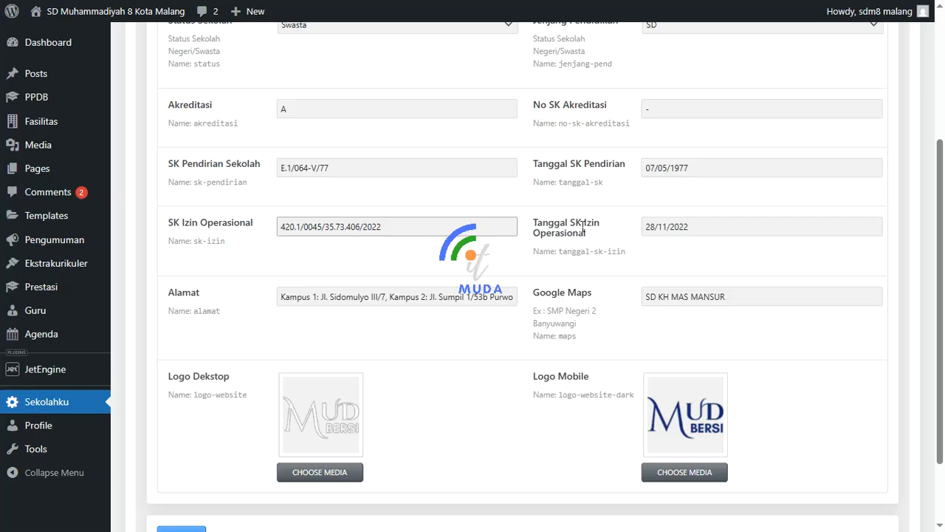
Examine the Alamat and Google Maps fields of the school profile, highlighting both campus labels and the Google Maps value.
scroll(585, 233, "down", 2)
left_click(448, 229)
left_click_drag(319, 228, 281, 228)
left_click_drag(389, 227, 434, 228)
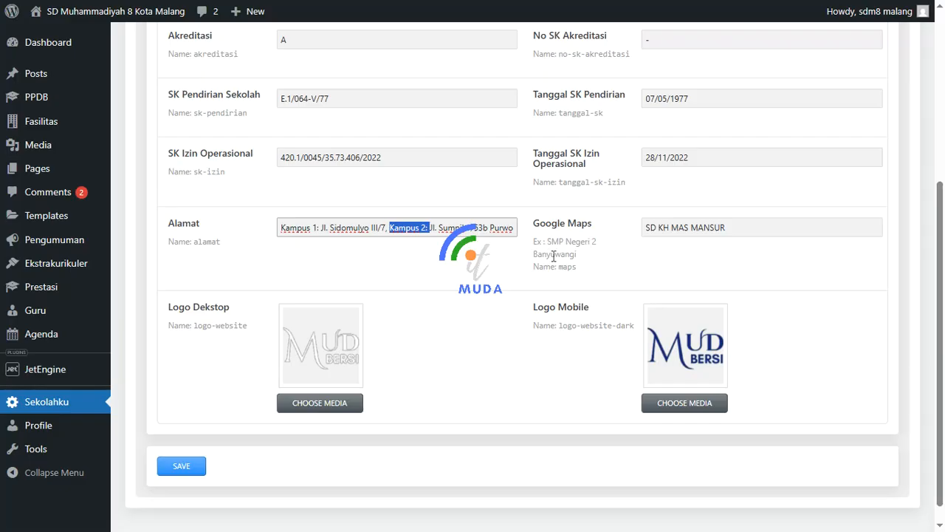
triple_click(751, 227)
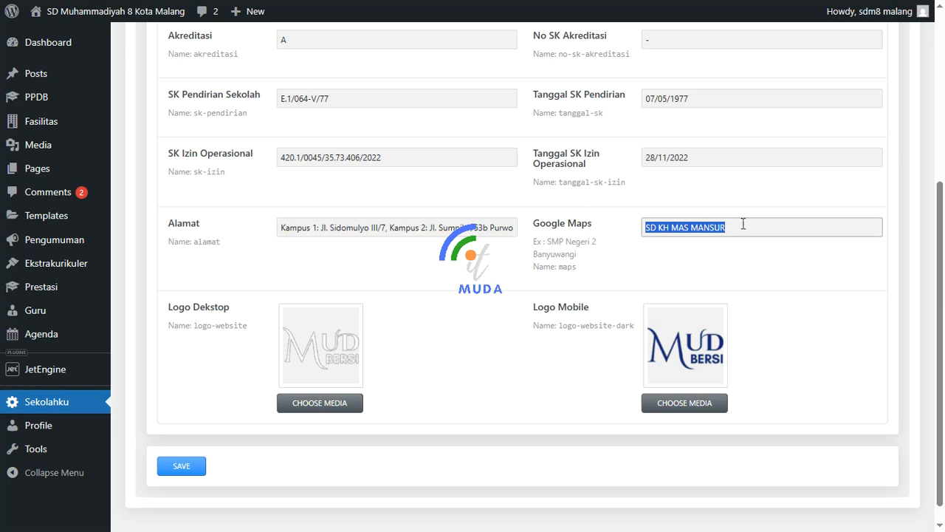
Examine the Logo Dekstop and Logo Mobile images of the school profile.
scroll(517, 306, "down", 1)
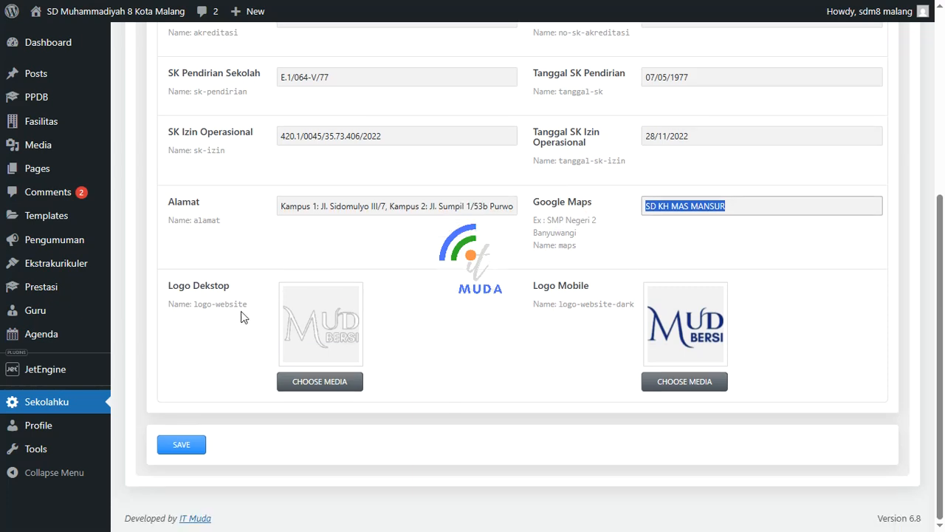
mouse_move(320, 323)
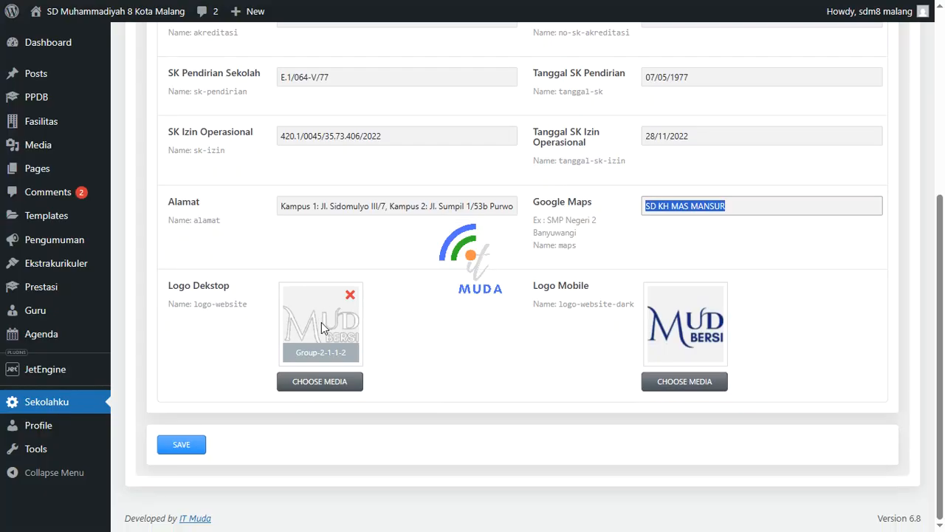
mouse_move(678, 332)
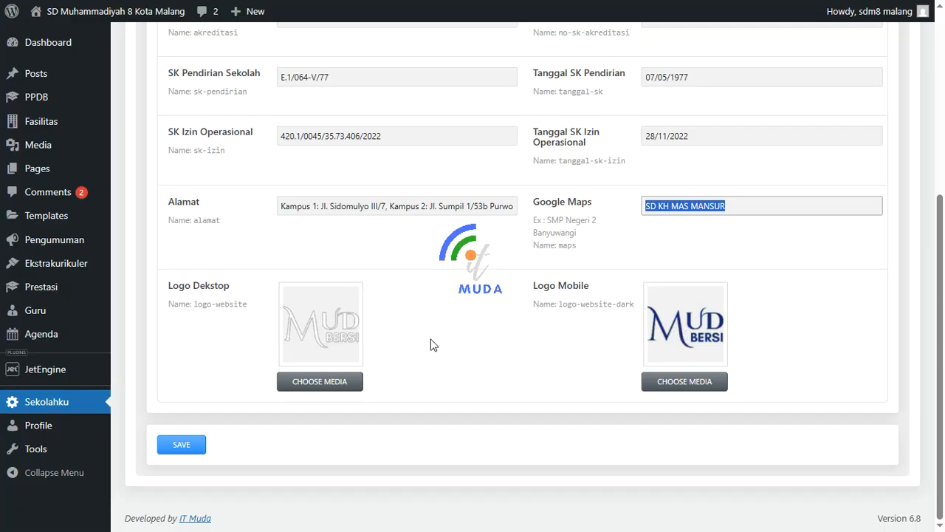
mouse_move(345, 339)
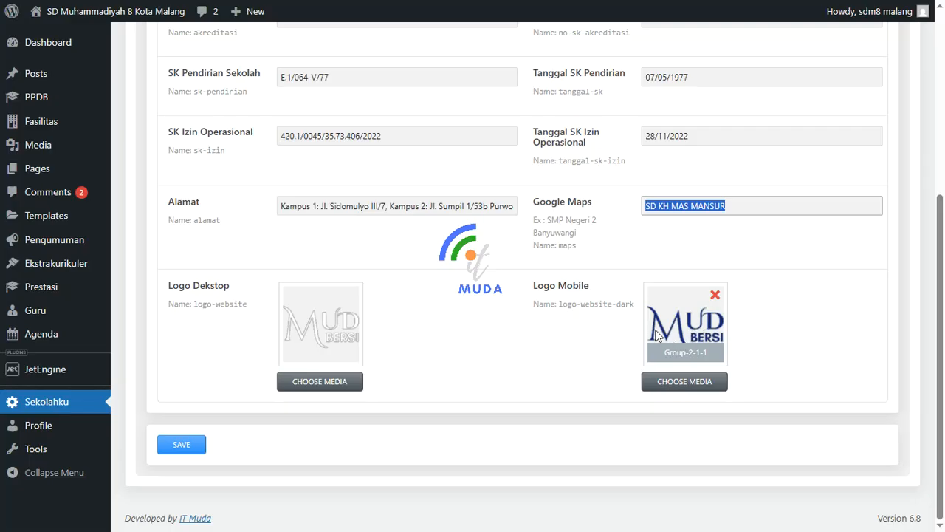
scroll(696, 333, "up", 4)
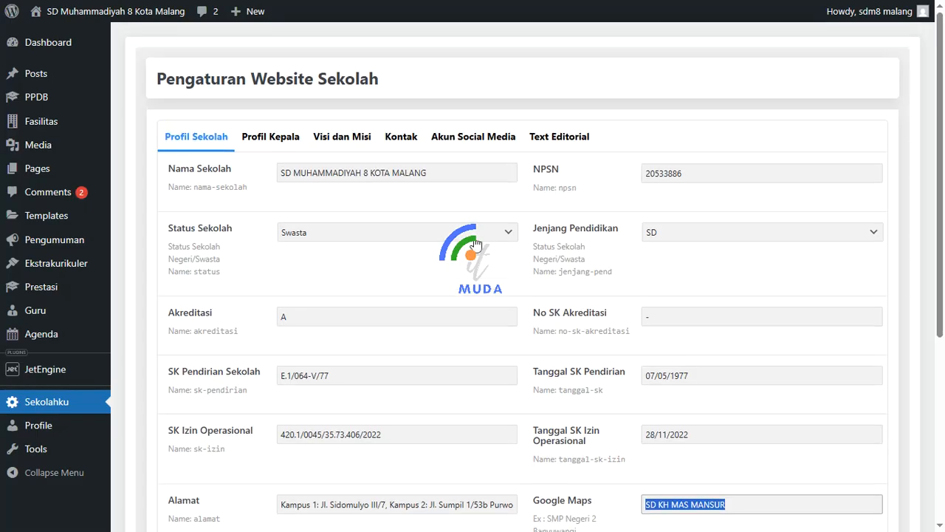
Open the Profil Kepala section and examine the principal's name, photo and full Sambutan Kepala Sekolah text.
left_click(285, 142)
left_click(403, 180)
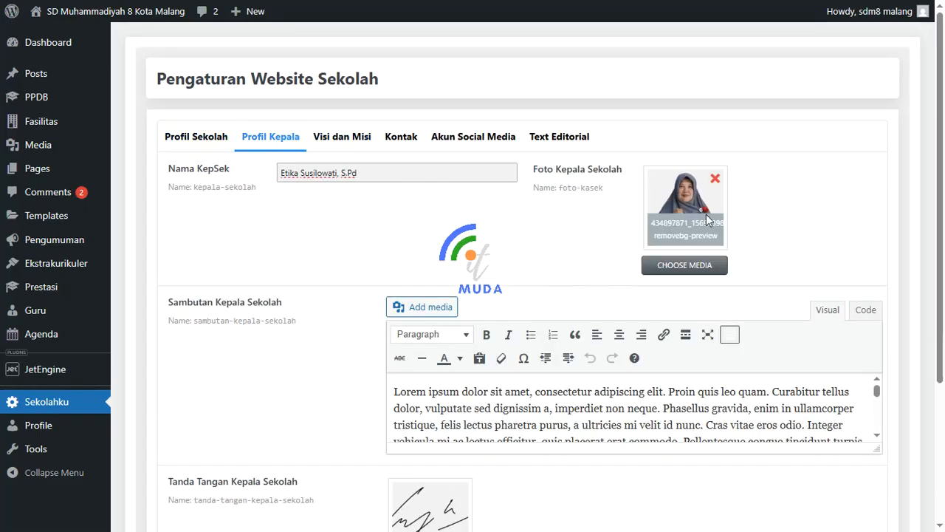
scroll(519, 264, "down", 2)
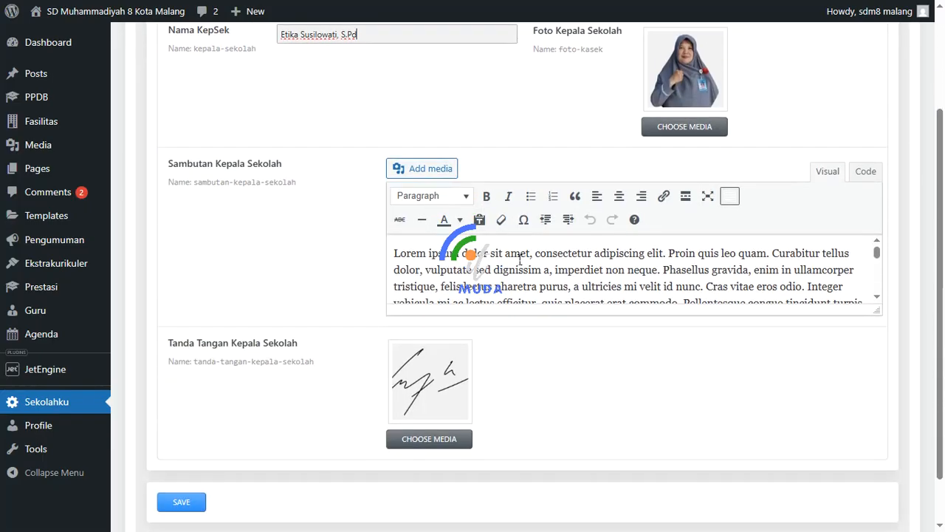
left_click(600, 276)
scroll(638, 277, "down", 5)
scroll(638, 276, "down", 3)
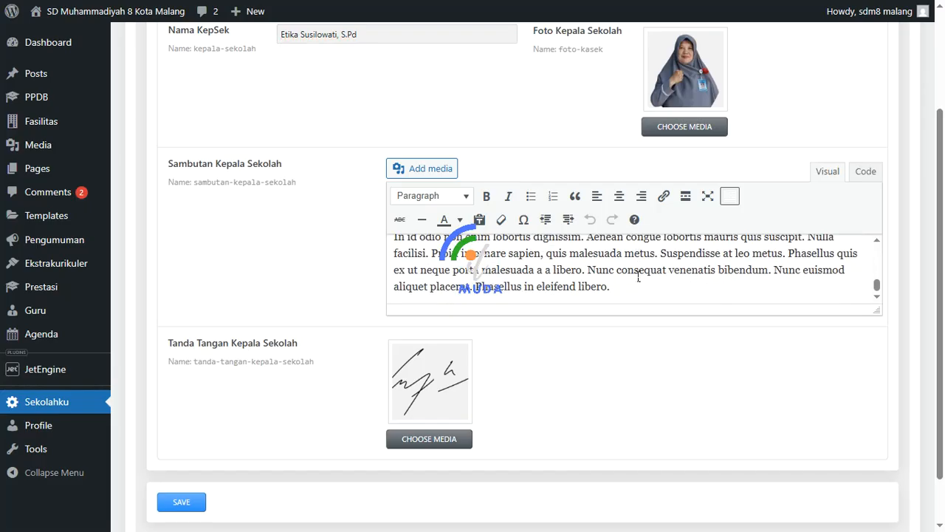
scroll(639, 275, "up", 8)
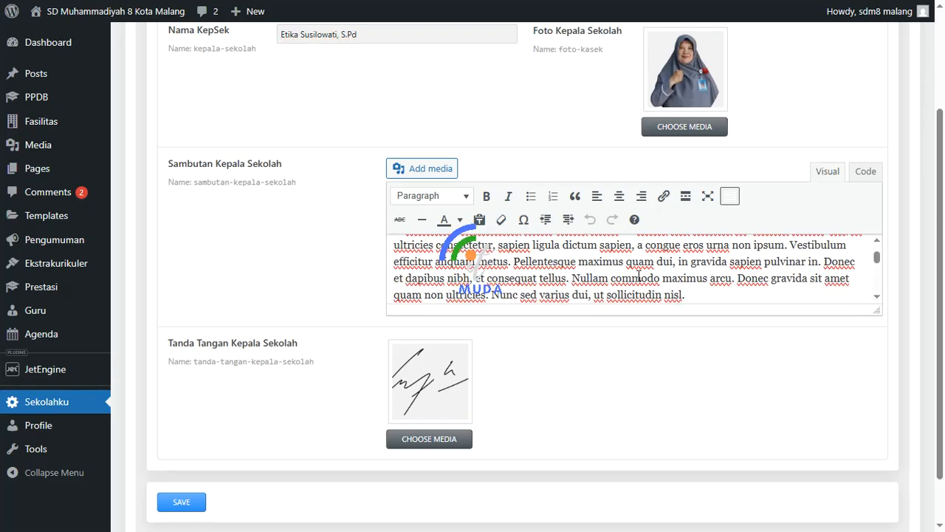
left_click(652, 254)
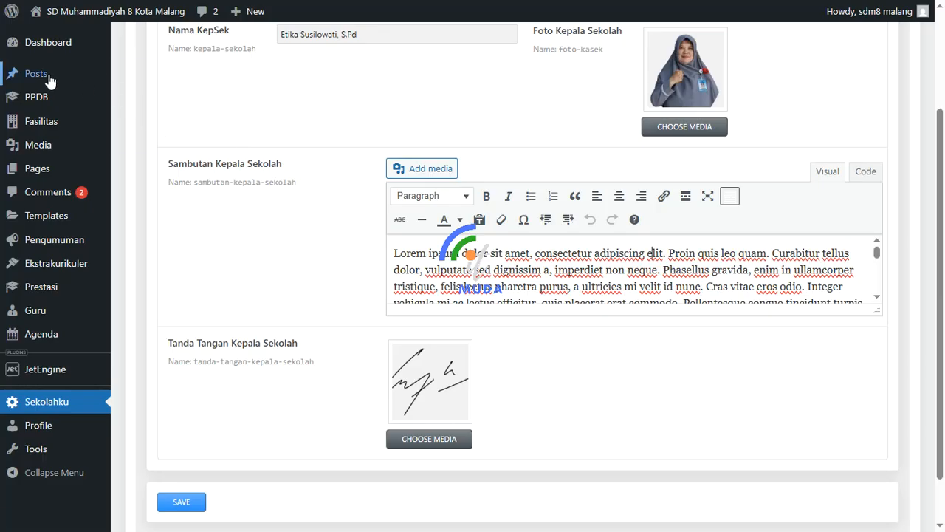
Review the Tanda Tangan Kepala Sekolah signature image in the principal's profile.
mouse_move(53, 78)
scroll(639, 354, "down", 2)
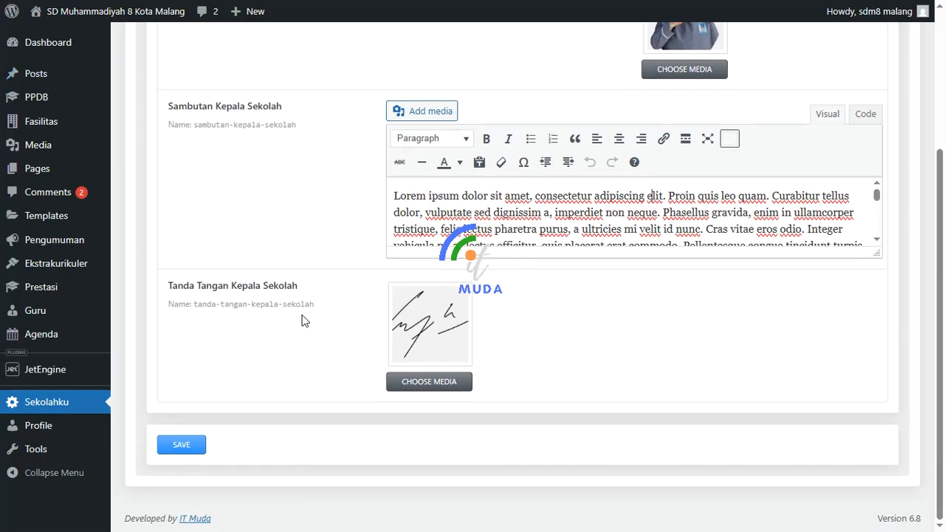
mouse_move(447, 308)
scroll(582, 362, "up", 6)
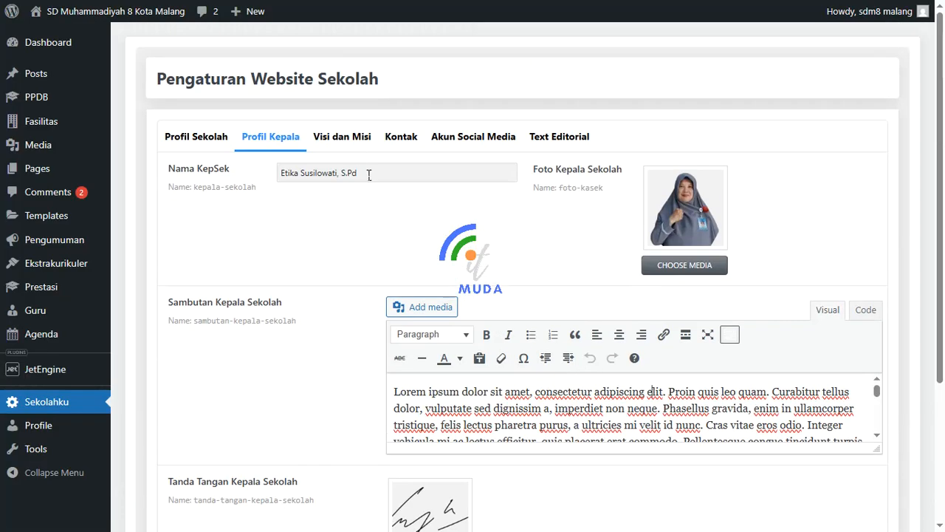
Open the Visi dan Misi section and look through the Visi and Misi text editors.
left_click(353, 143)
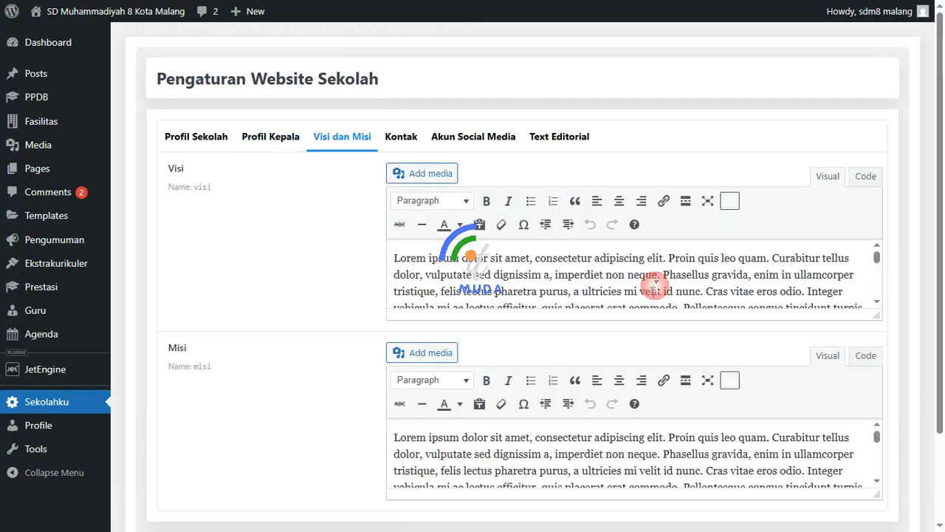
scroll(656, 281, "down", 1)
scroll(655, 280, "down", 2)
scroll(355, 330, "down", 2)
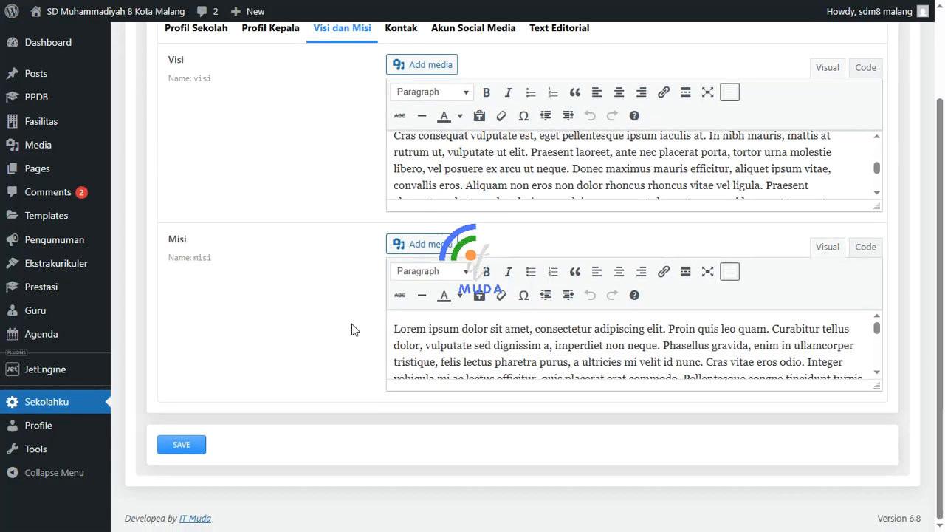
scroll(292, 347, "up", 3)
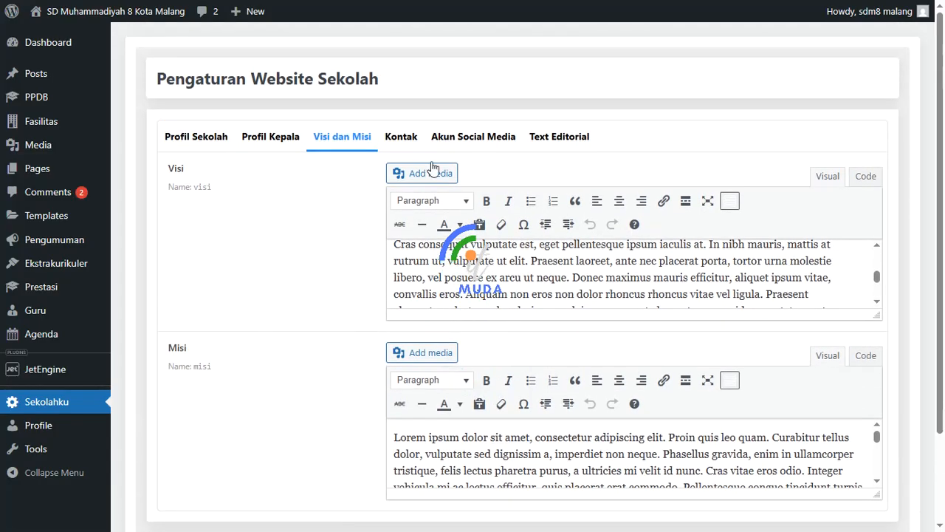
Open the Kontak section and examine the Telp, Fax, Email and WhatsApp fields, highlighting the phone, email and WhatsApp values.
left_click(399, 141)
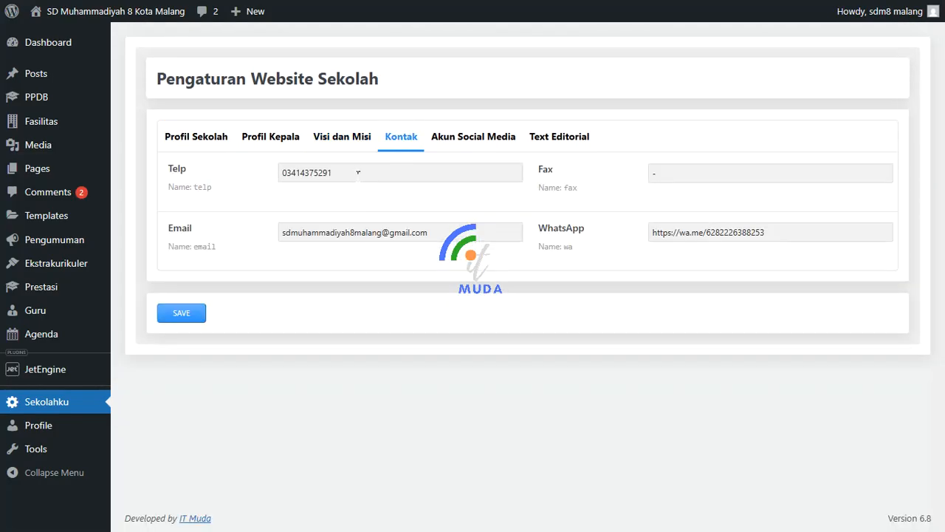
left_click_drag(334, 173, 190, 176)
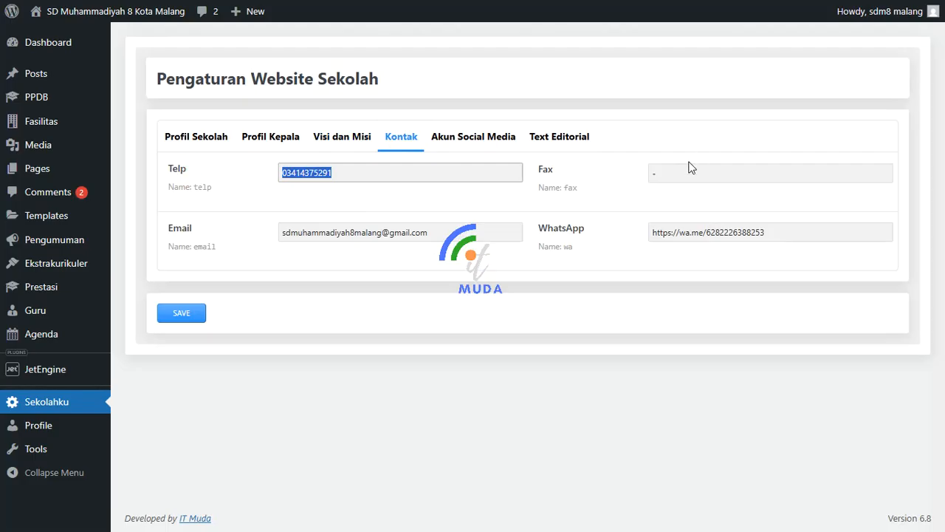
left_click(669, 174)
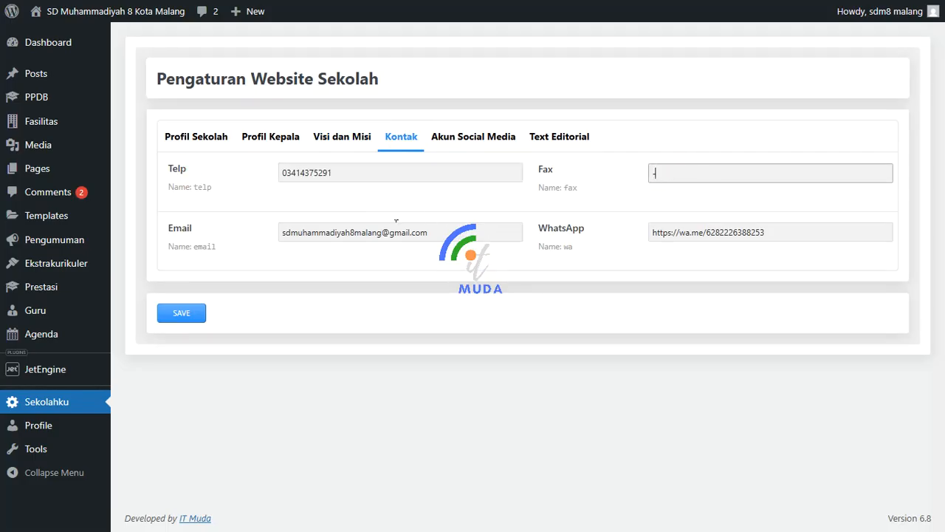
left_click_drag(443, 232, 217, 238)
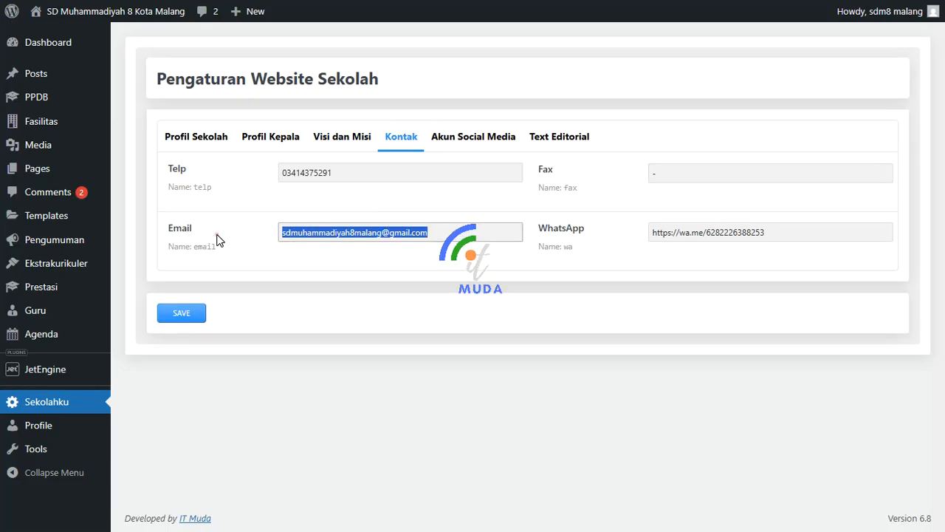
left_click(770, 233)
left_click_drag(770, 233, 610, 236)
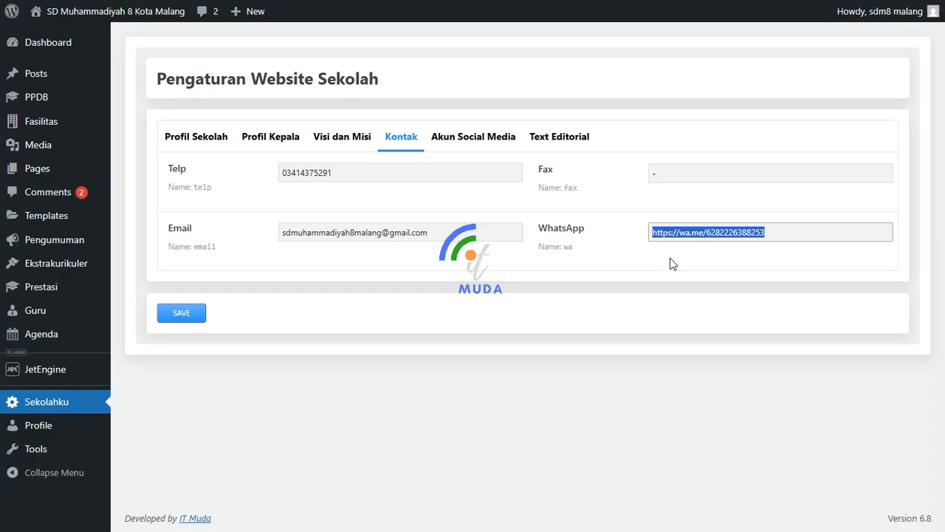
Open the Akun Social Media section and highlight the Twitter, Facebook, Instagram, Youtube and Play Store URL values one by one.
left_click(480, 152)
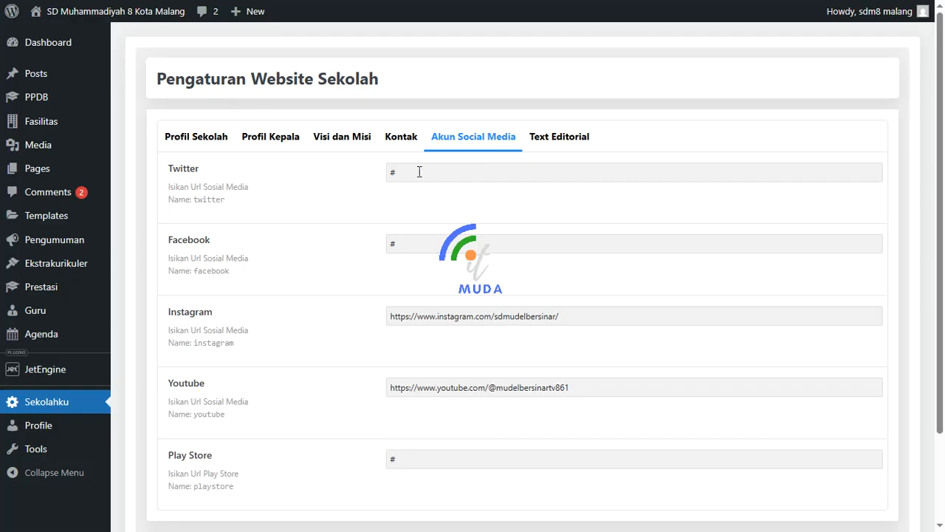
double_click(391, 173)
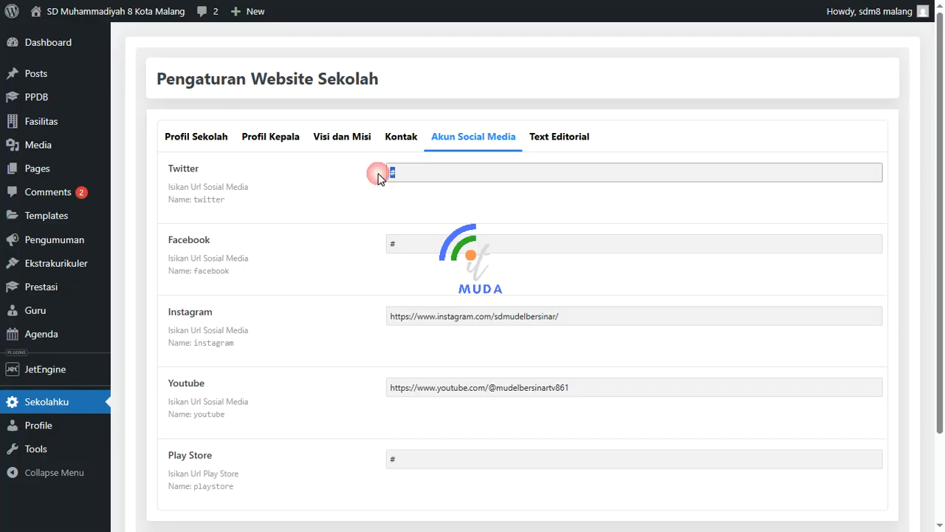
scroll(493, 232, "down", 3)
double_click(399, 135)
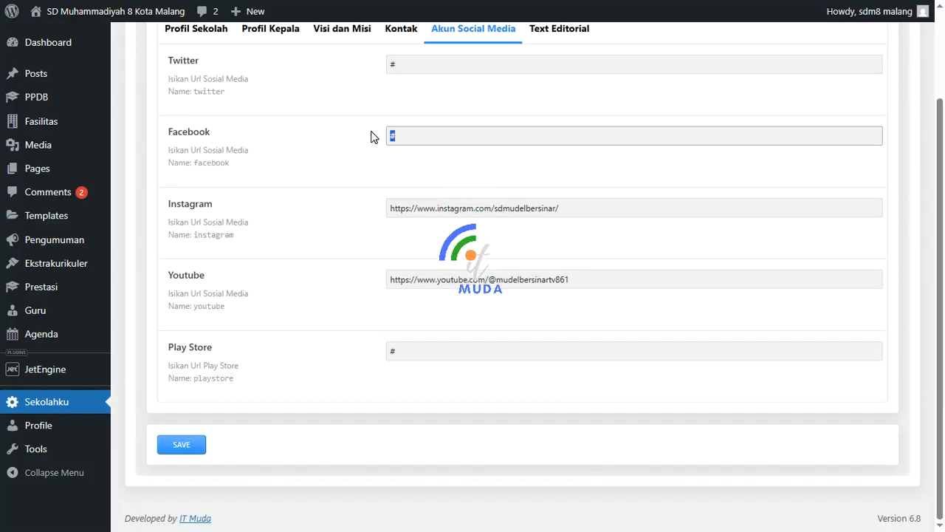
left_click_drag(561, 208, 339, 206)
left_click_drag(572, 279, 372, 277)
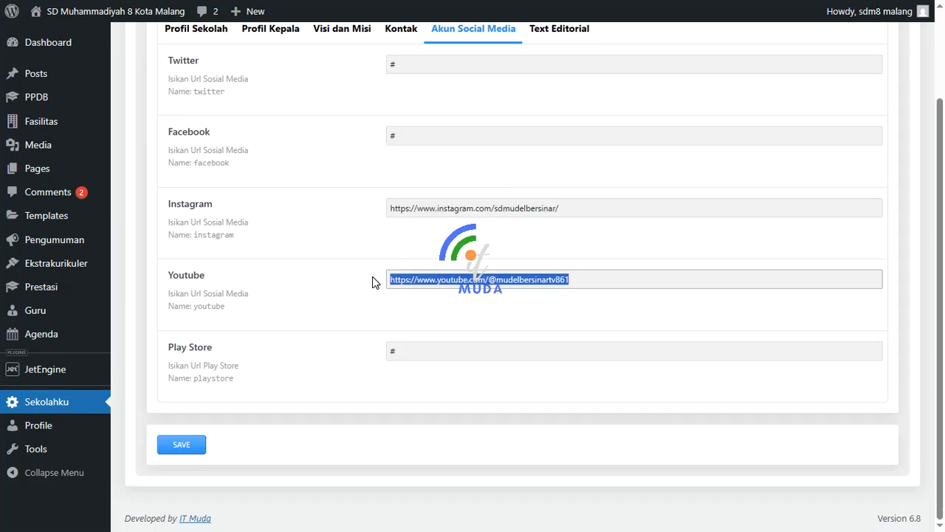
left_click_drag(406, 354, 376, 355)
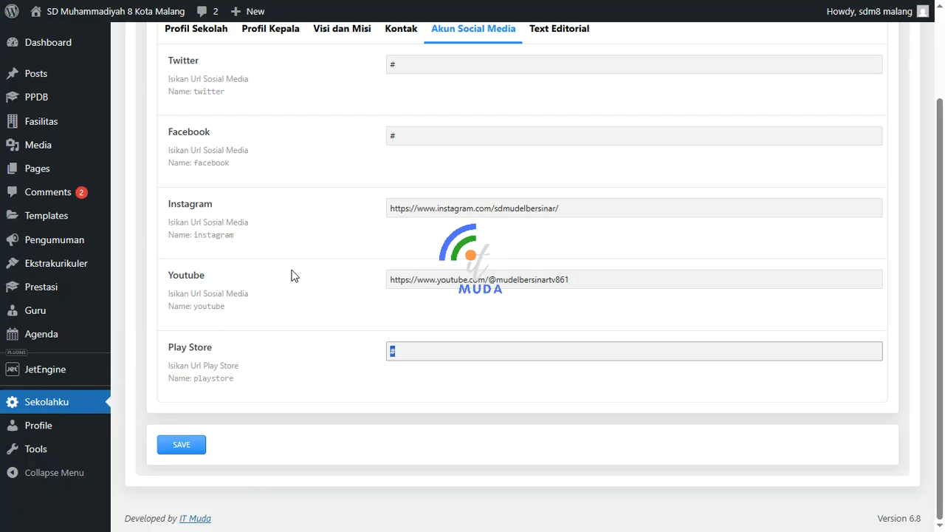
scroll(461, 309, "up", 2)
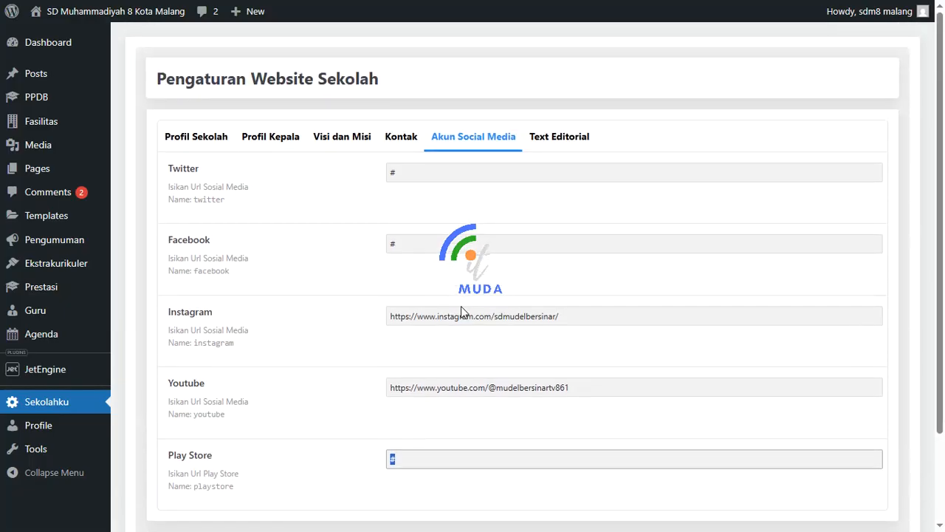
scroll(563, 308, "down", 2)
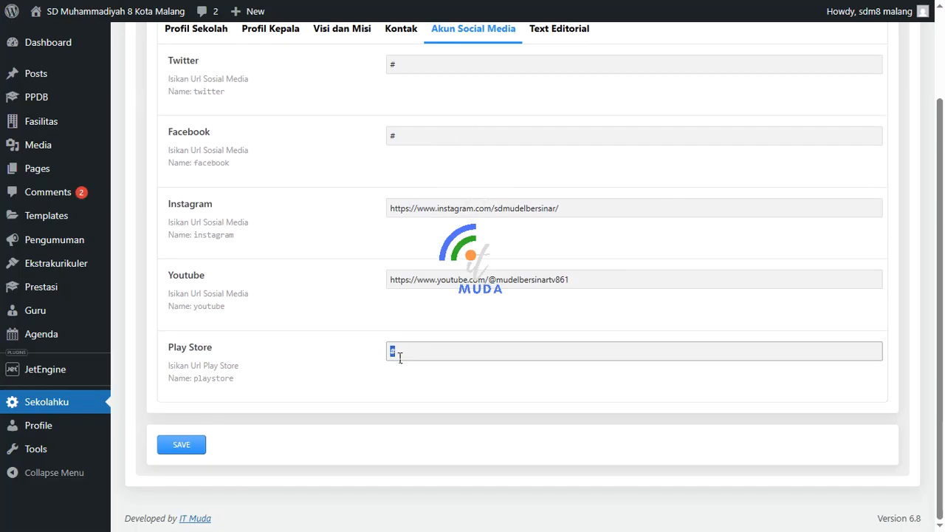
left_click(344, 353)
scroll(352, 355, "up", 2)
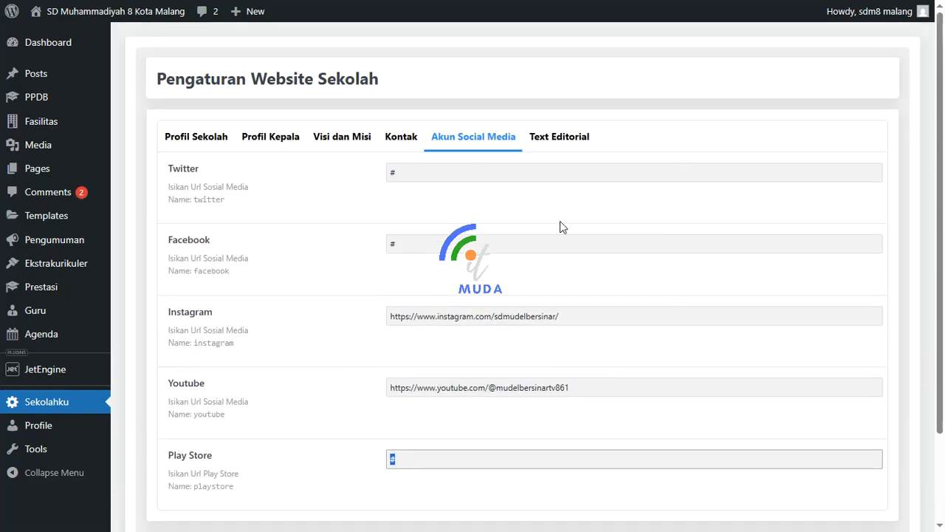
Open the Text Editorial section, highlight the Text Tagline Beranda value, and examine the Image Hero Beranda setting.
left_click(561, 137)
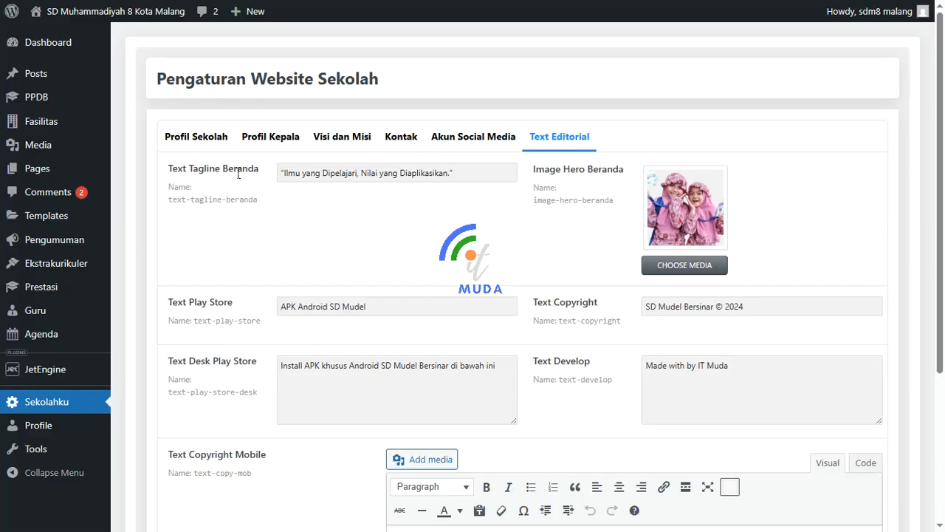
left_click_drag(459, 172, 249, 172)
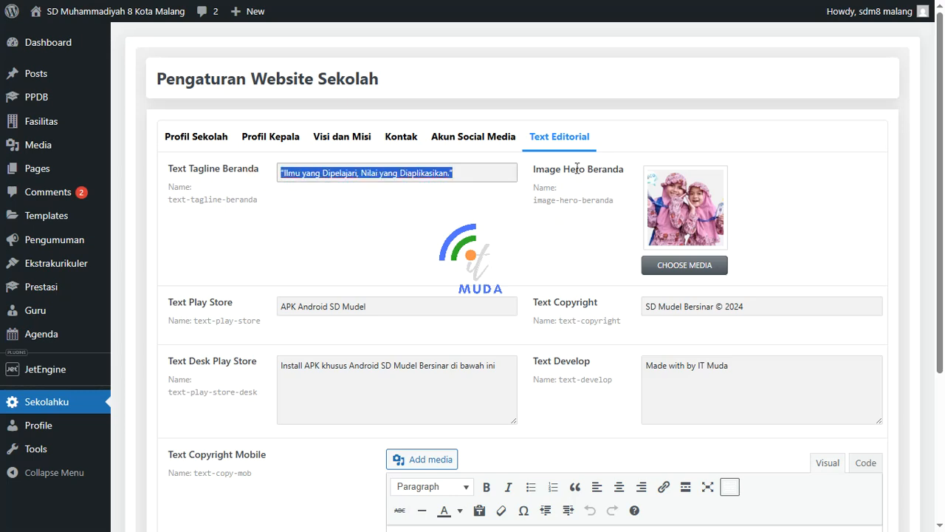
left_click_drag(566, 169, 625, 171)
mouse_move(664, 211)
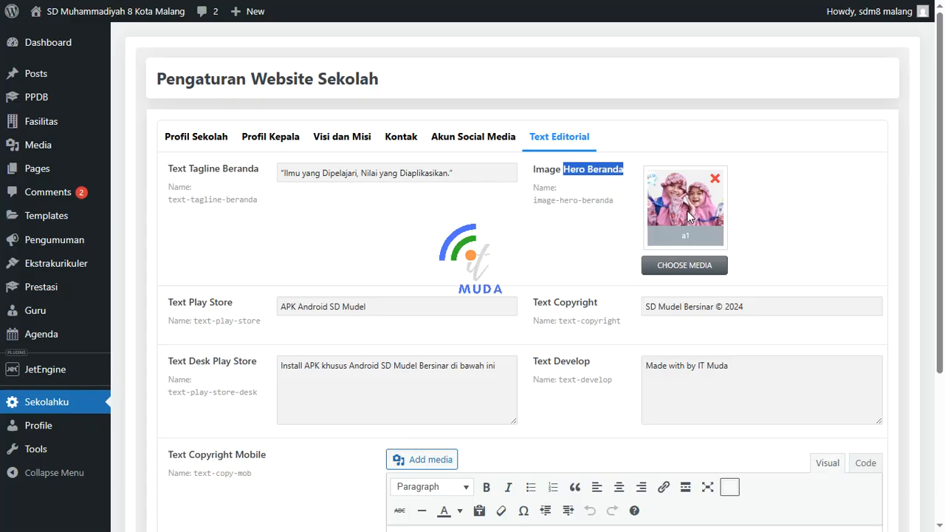
scroll(688, 215, "down", 1)
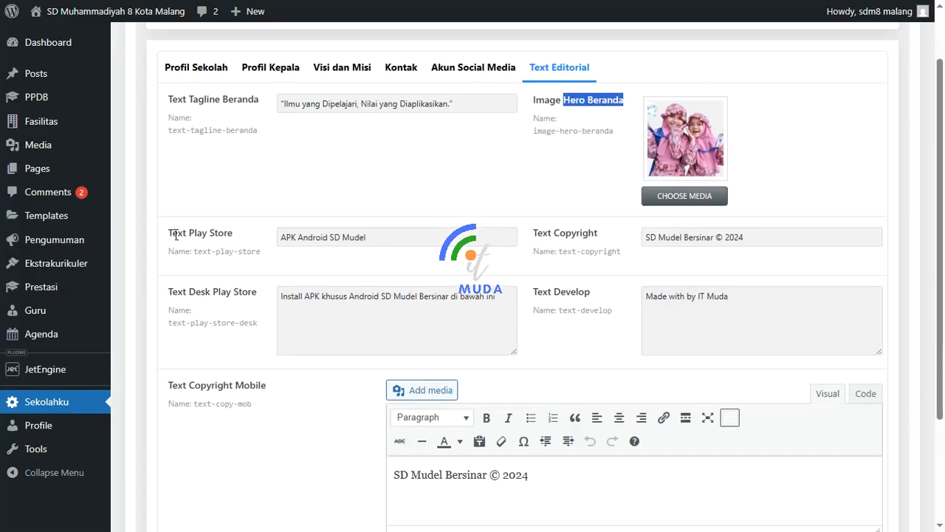
Examine the Text Play Store and Text Desk Play Store fields, highlighting the Play Store label and the install description.
triple_click(222, 232)
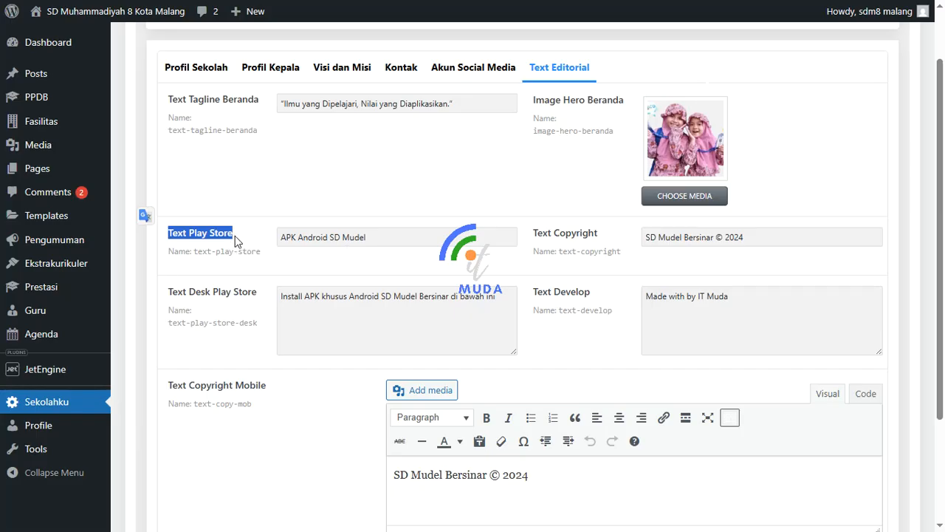
triple_click(390, 237)
left_click_drag(770, 240, 485, 256)
left_click_drag(495, 296, 242, 298)
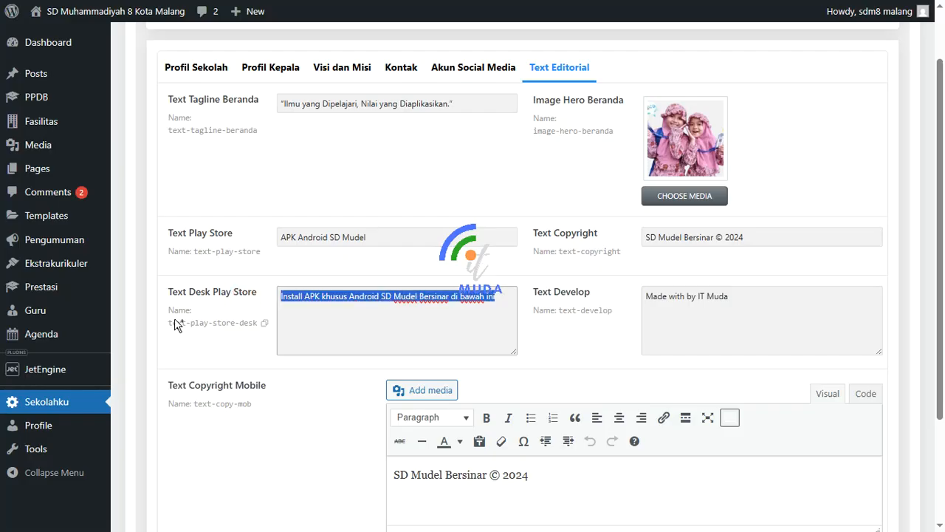
left_click(454, 314)
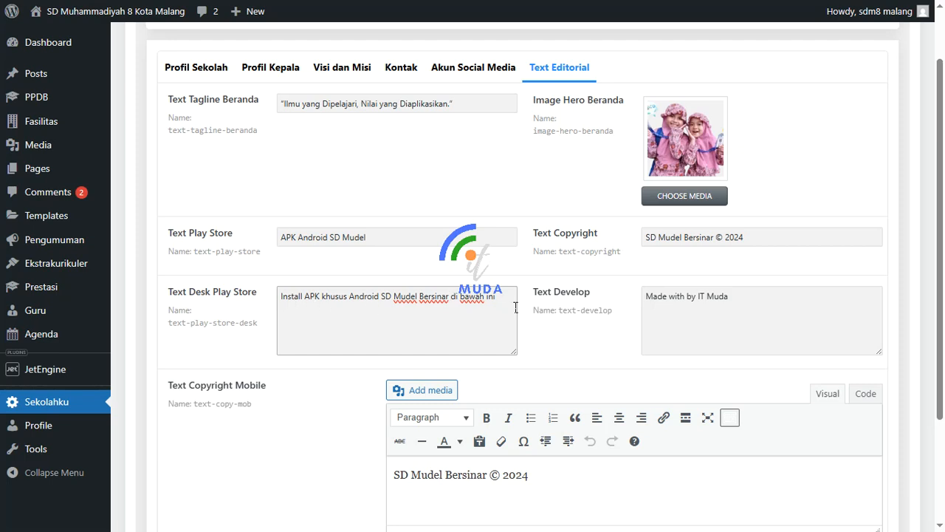
Highlight the Text Develop label and its credit text in the Text Editorial section.
left_click_drag(734, 299, 597, 302)
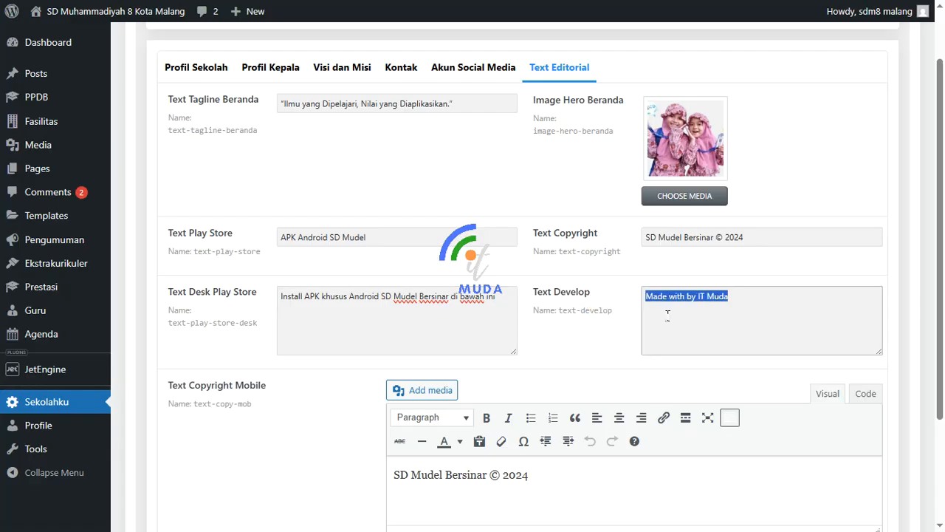
left_click_drag(597, 295, 491, 297)
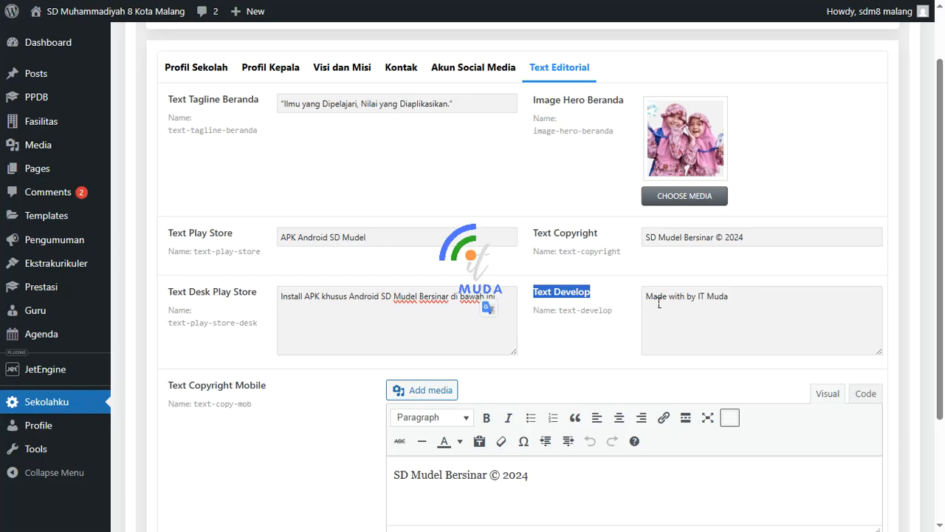
left_click_drag(741, 295, 610, 295)
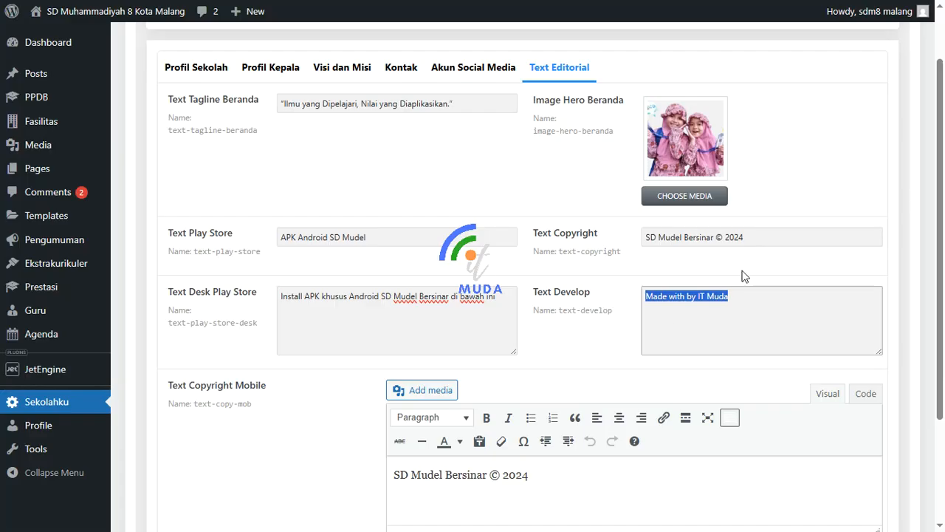
Review the Text Copyright Mobile editor, highlighting its copyright line.
scroll(710, 307, "down", 3)
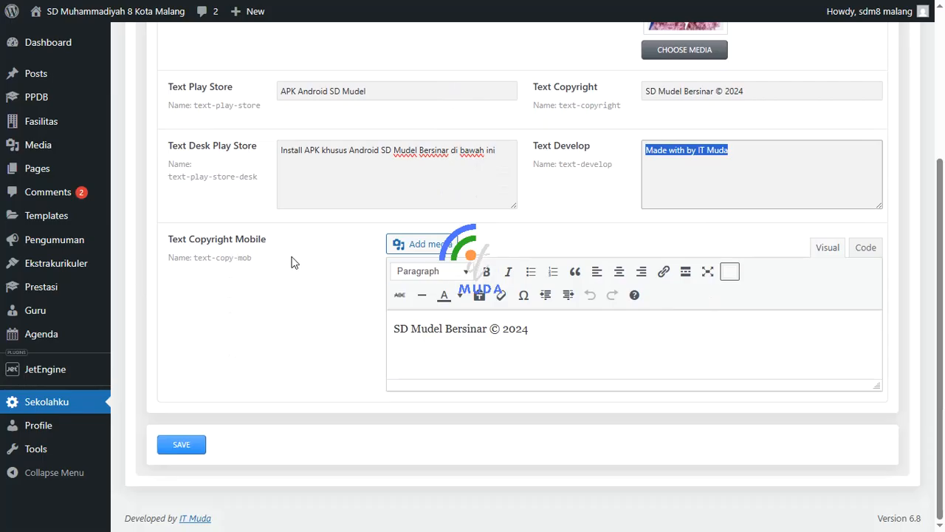
left_click_drag(540, 332, 319, 332)
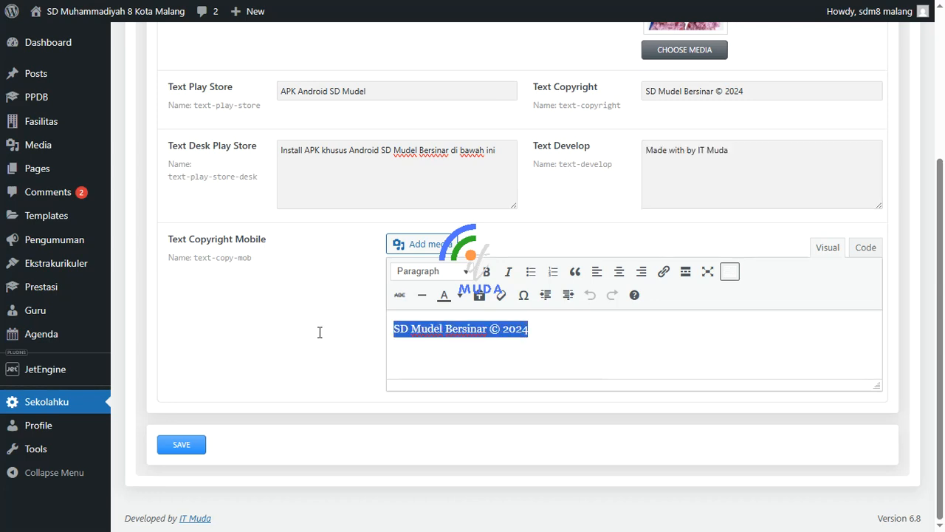
left_click(576, 331)
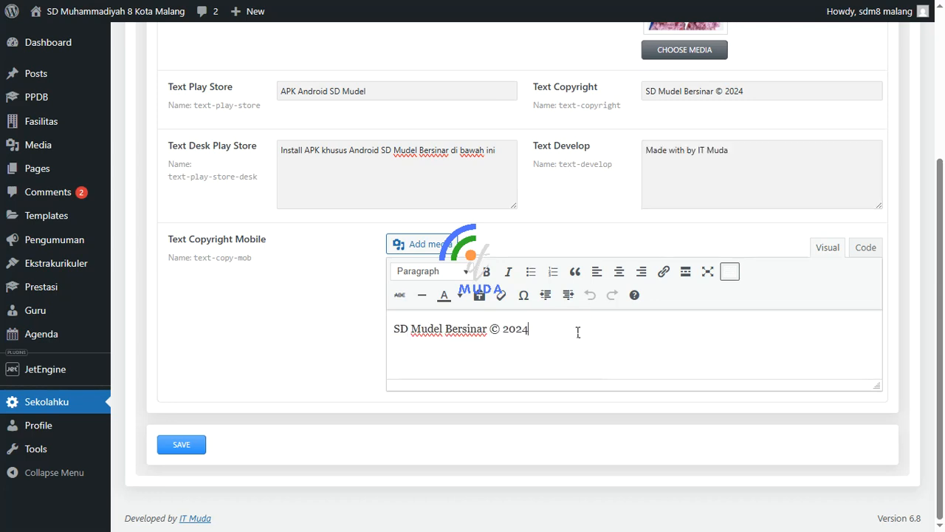
scroll(579, 332, "up", 1)
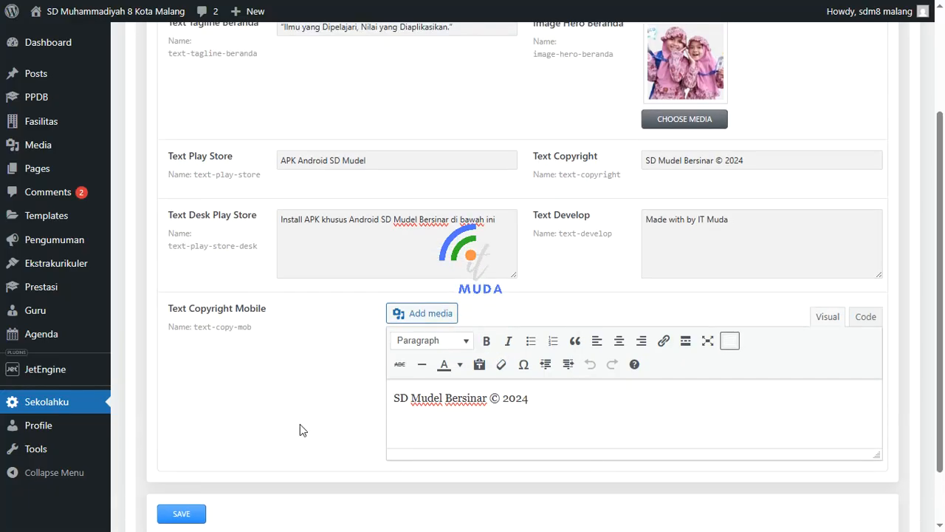
Open the user Profile page and look over the Personal Options and Name fields.
left_click(40, 425)
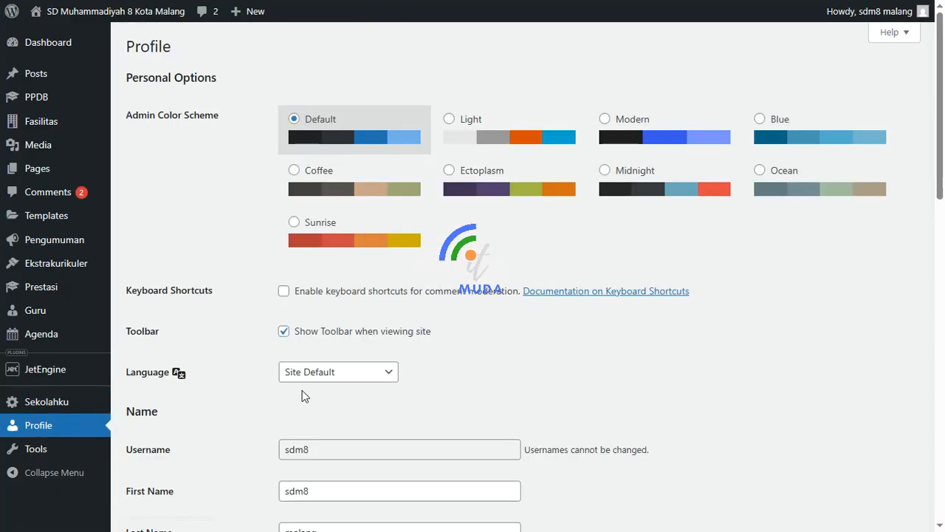
scroll(303, 395, "down", 2)
scroll(304, 396, "up", 2)
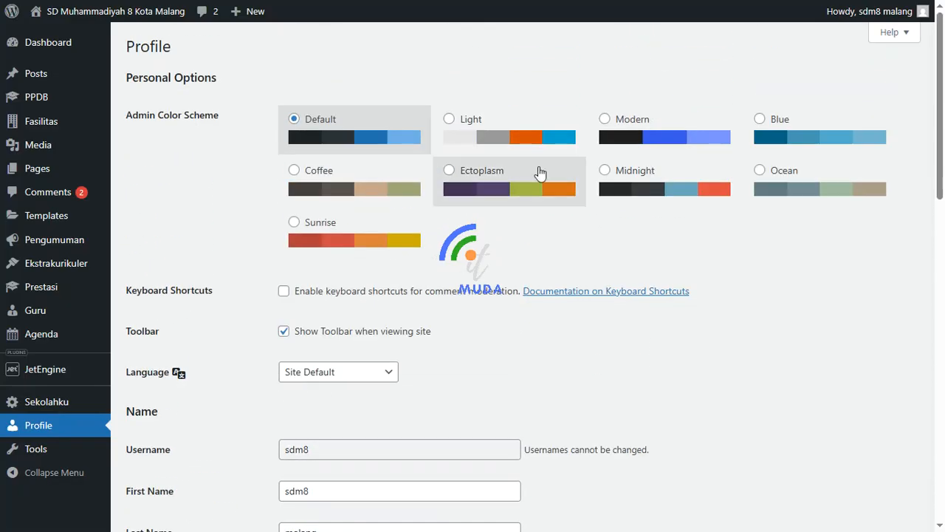
scroll(480, 347, "down", 2)
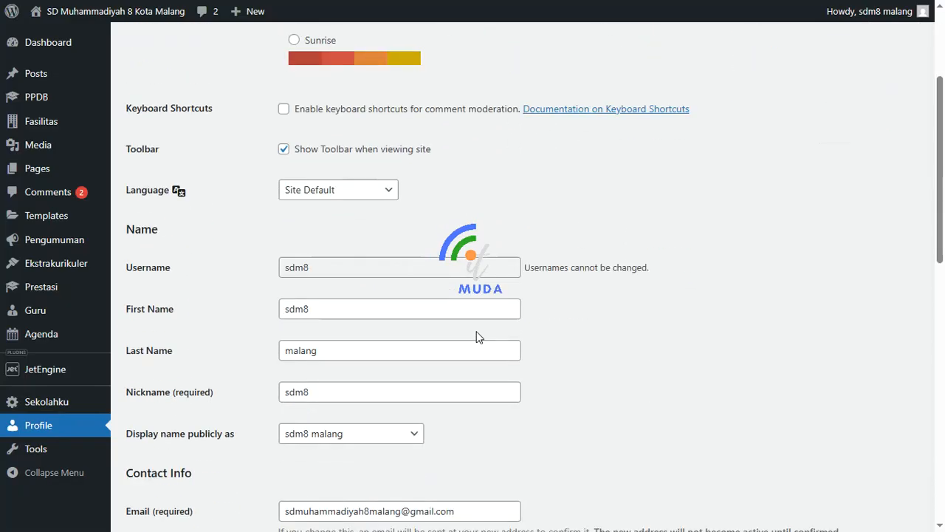
scroll(477, 337, "down", 2)
Highlight the profile's Username value and check the Display name publicly as choices without changing them.
left_click(339, 151)
left_click(172, 104)
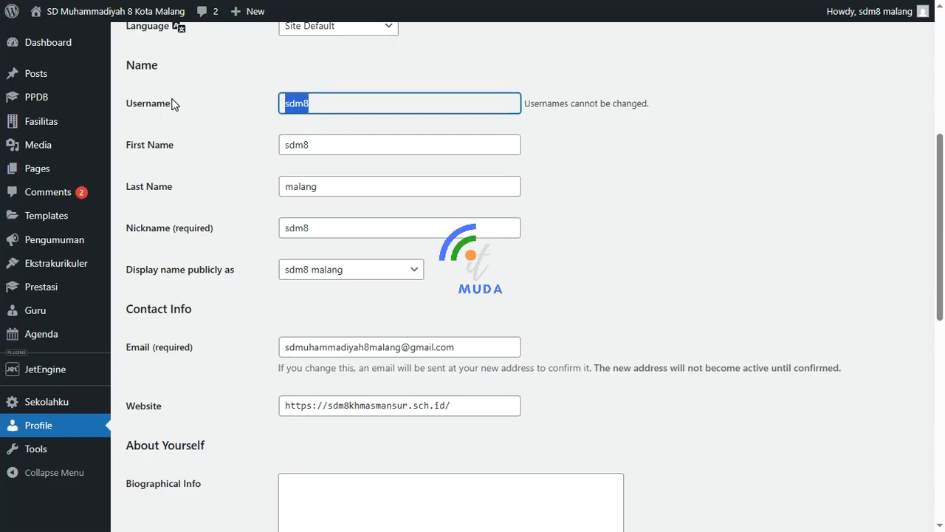
left_click(313, 101)
left_click(416, 270)
left_click(420, 273)
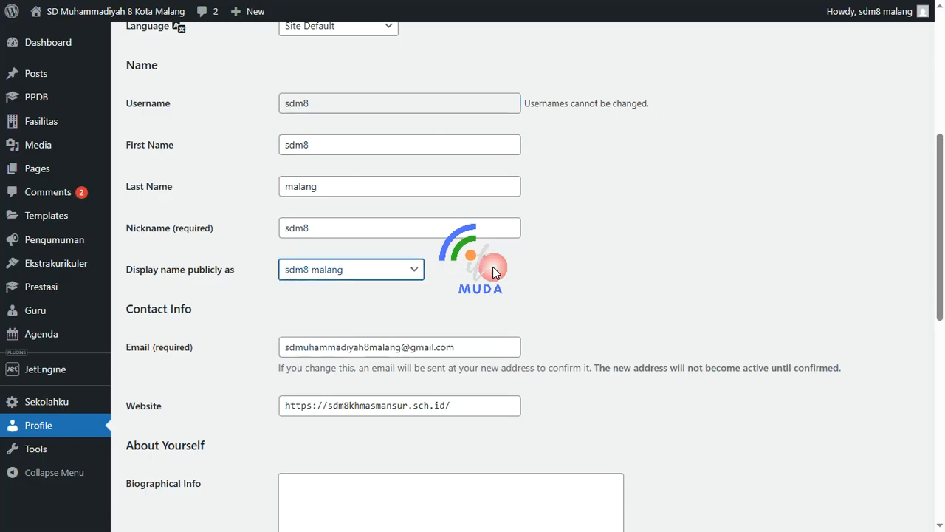
Review the profile's contact, biography, picture and password settings, and open the Tools page.
scroll(489, 266, "down", 3)
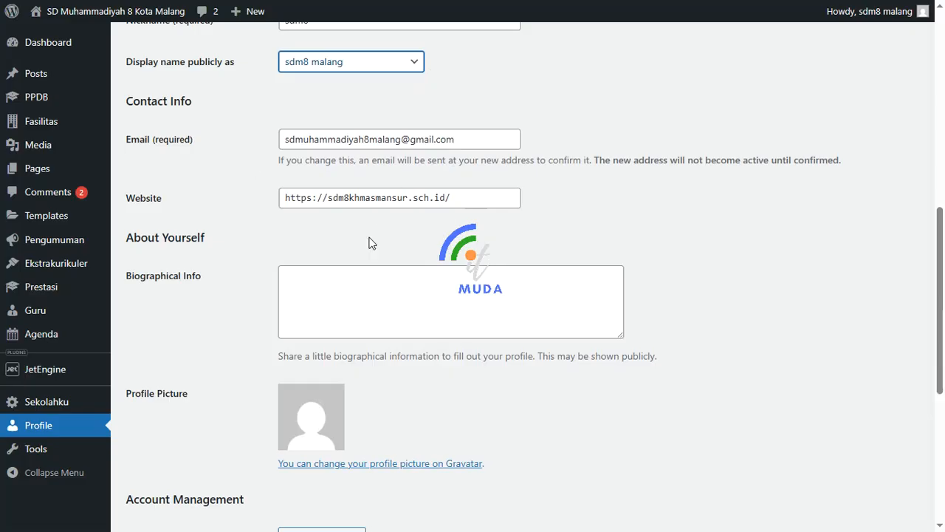
scroll(336, 258, "down", 1)
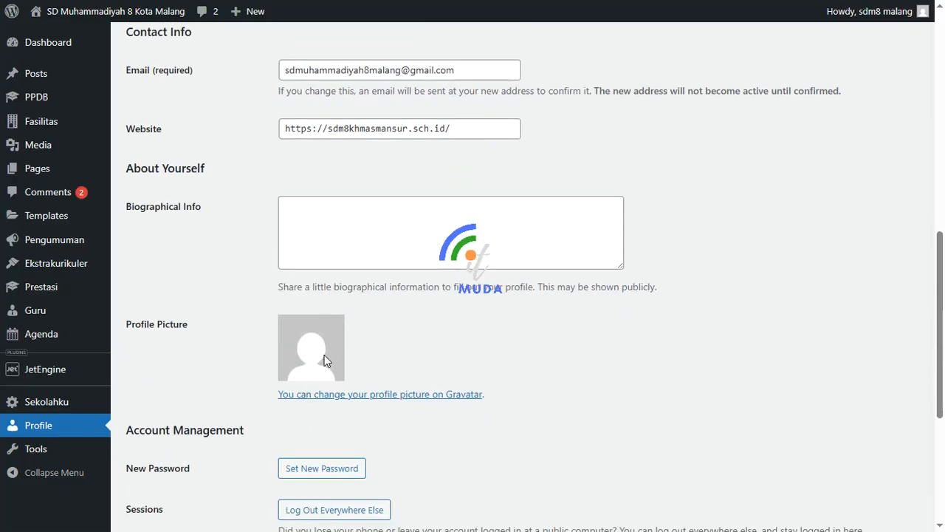
scroll(369, 340, "down", 2)
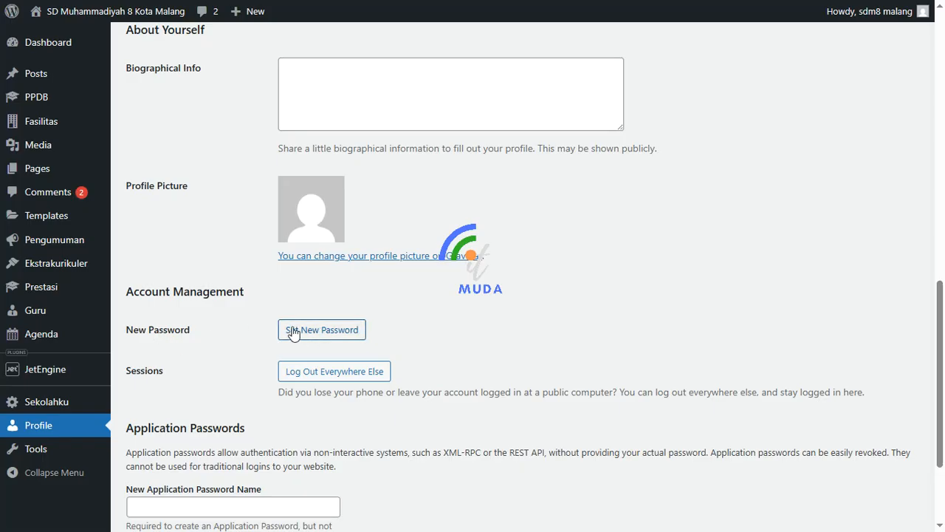
scroll(204, 321, "down", 3)
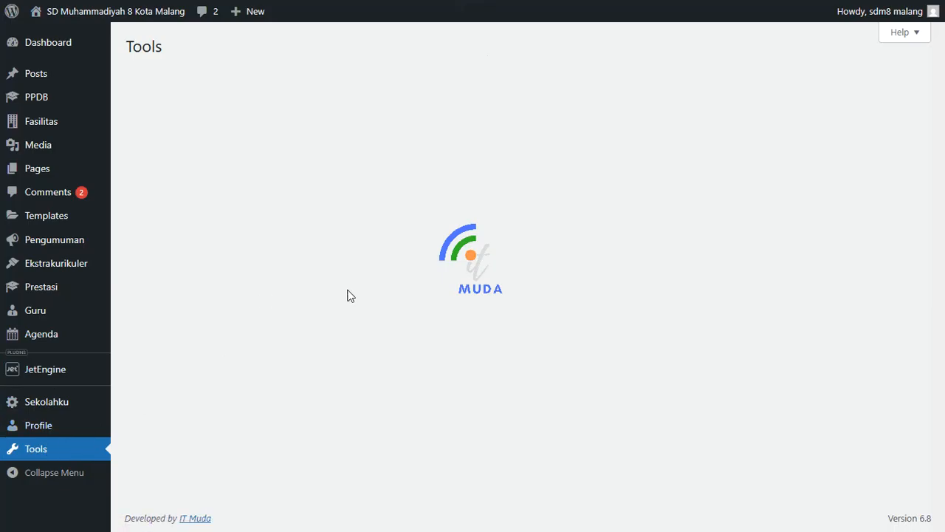
Return to the Dashboard and examine the Post Views chart and the Top Posts list.
left_click(46, 45)
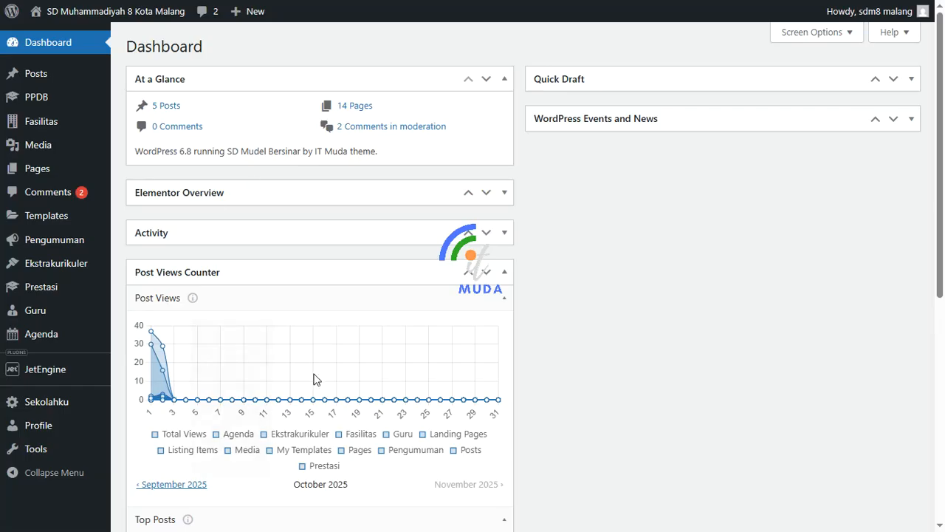
scroll(316, 378, "down", 5)
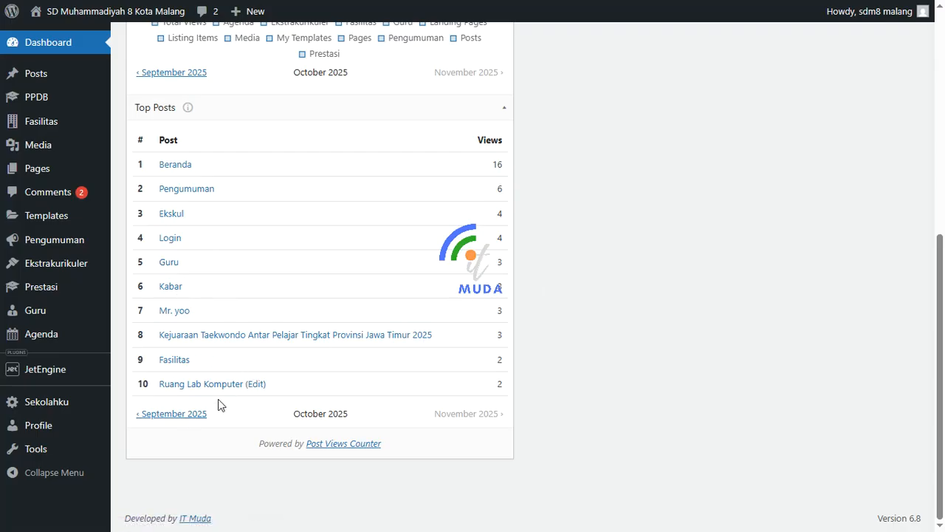
scroll(323, 399, "up", 4)
scroll(323, 389, "up", 2)
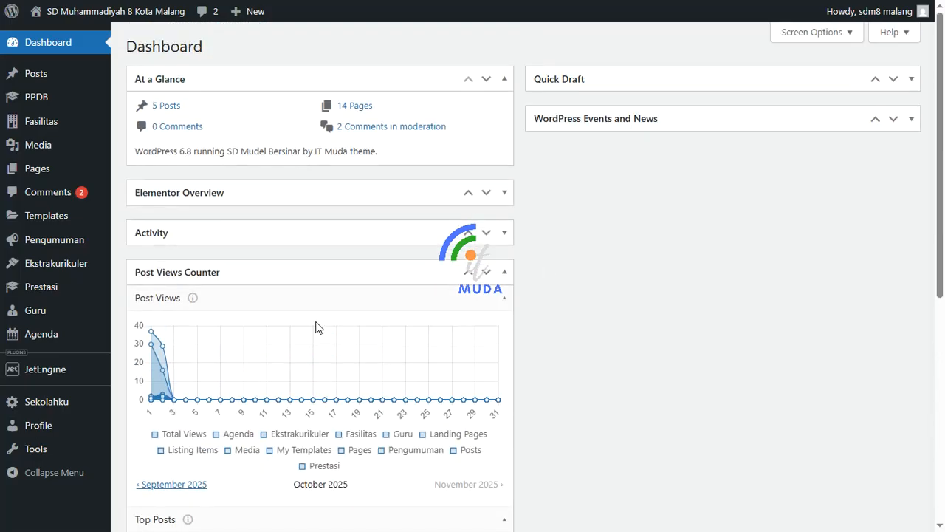
Visit the school's public homepage from the admin and highlight the tagline below the search box.
mouse_move(73, 12)
left_click(48, 36)
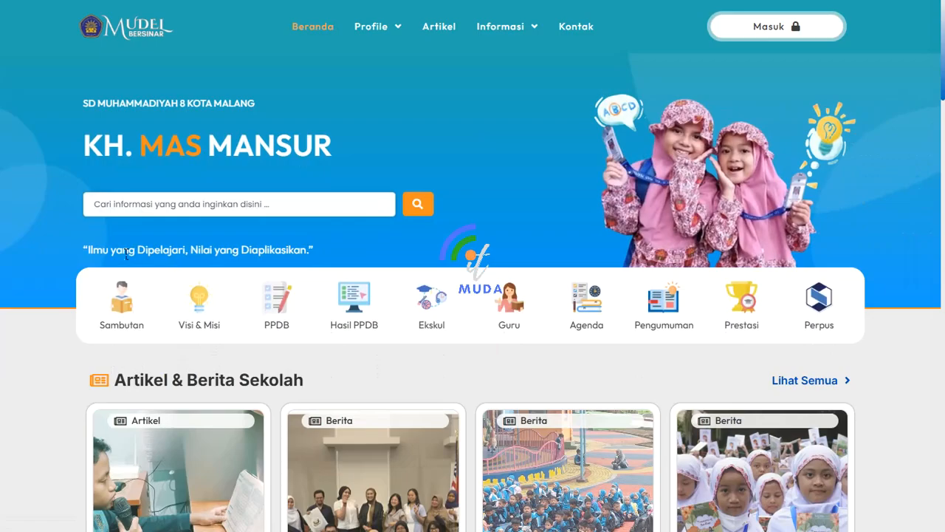
left_click_drag(82, 252, 339, 252)
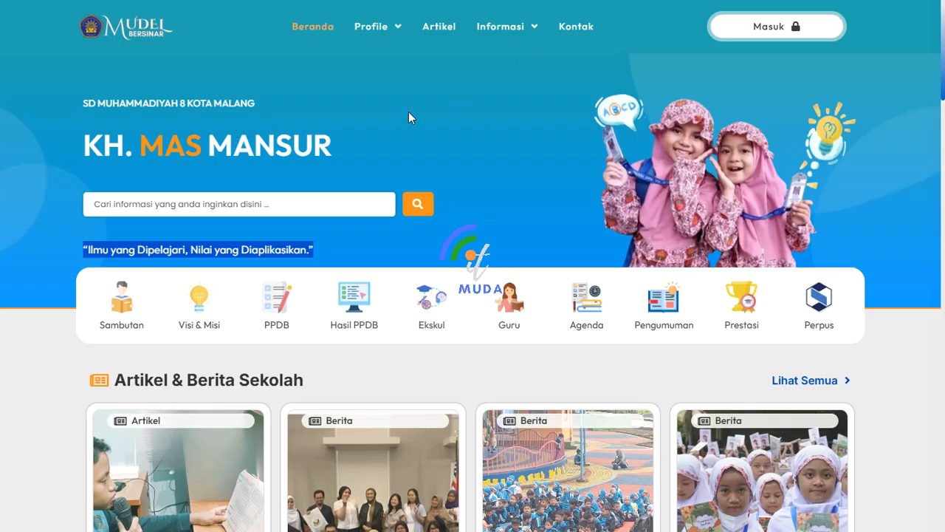
Examine the homepage sections from Artikel & Berita Sekolah through Agenda, Pengumuman, Ekstrakurikuler, and Guru dan Staf to Prestasi.
scroll(438, 212, "down", 7)
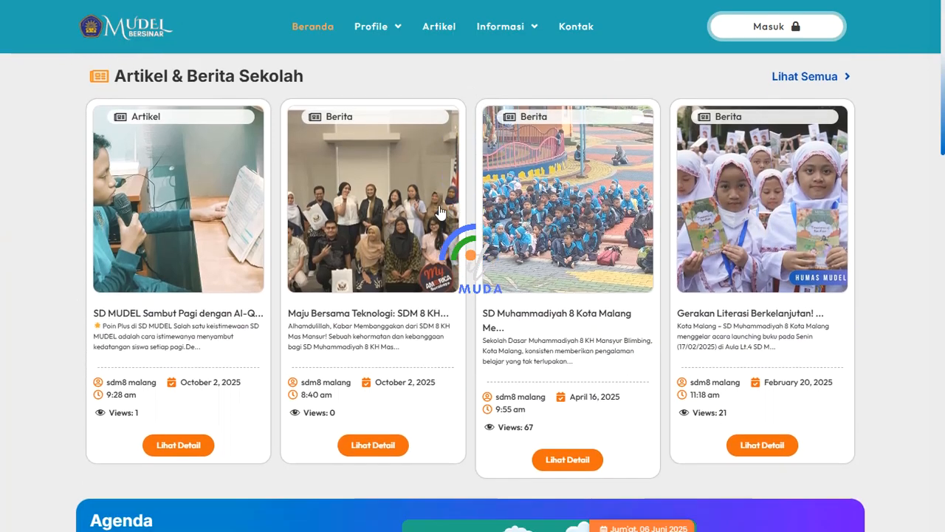
scroll(440, 211, "down", 3)
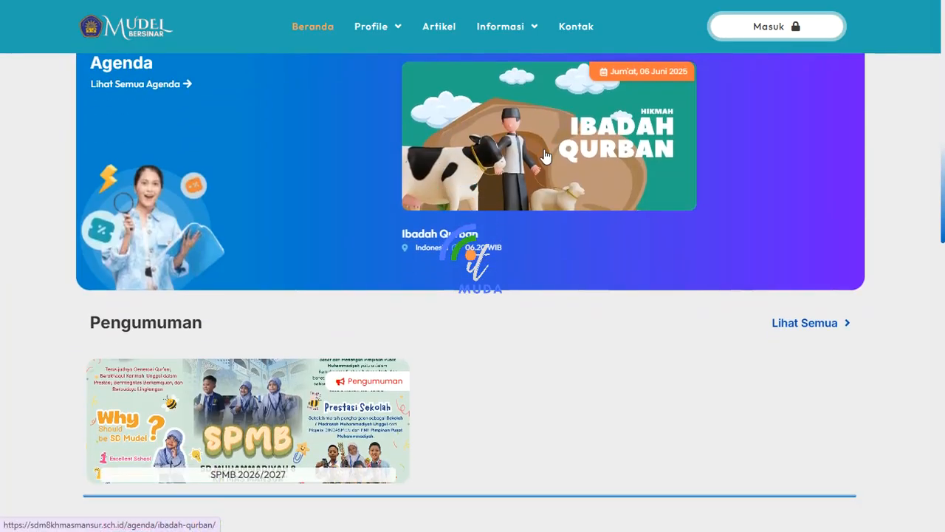
scroll(544, 155, "down", 1)
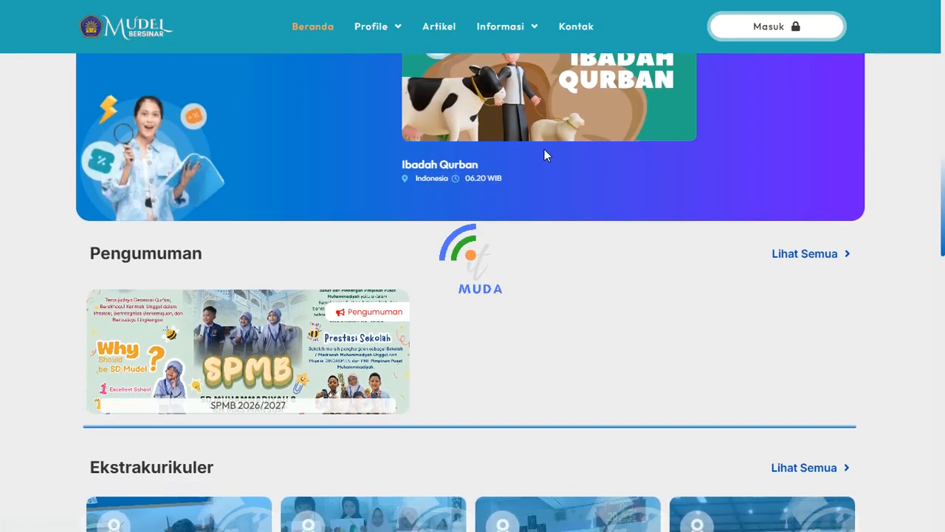
scroll(545, 155, "down", 1)
scroll(545, 155, "up", 2)
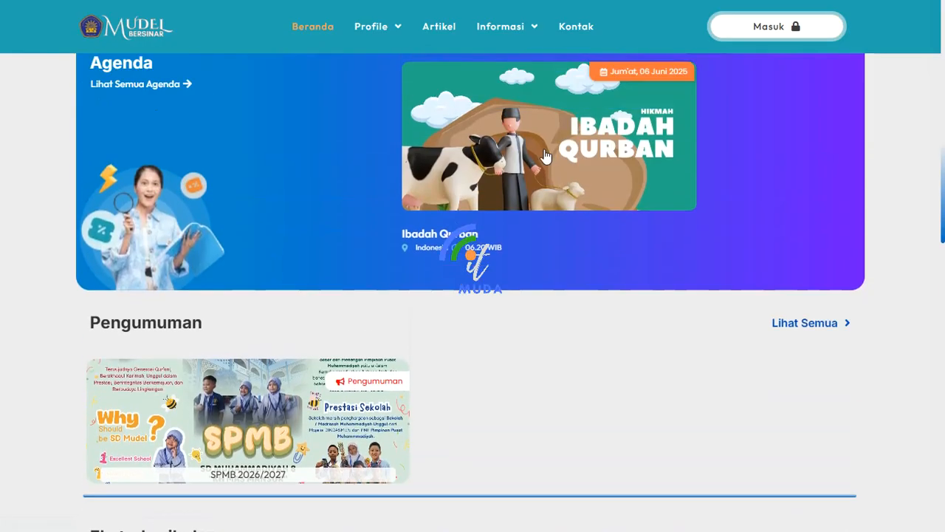
scroll(545, 155, "down", 3)
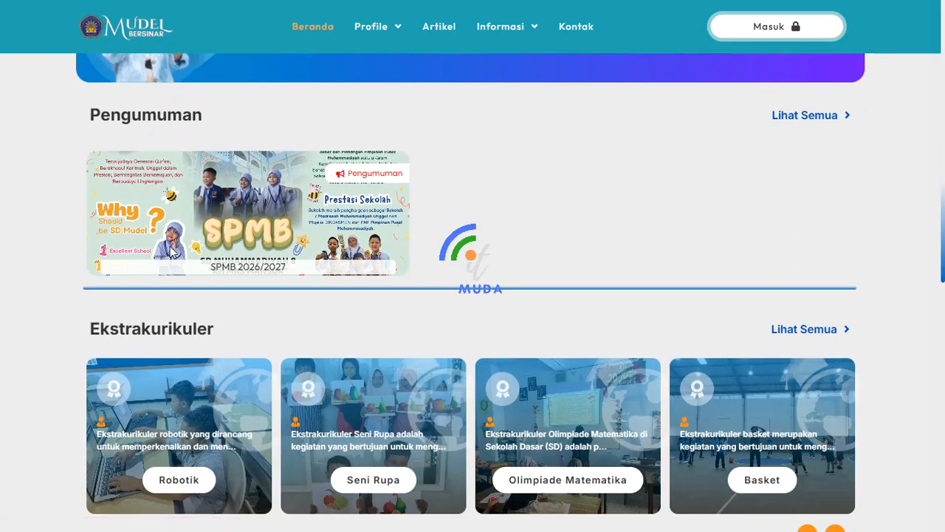
scroll(538, 209, "down", 3)
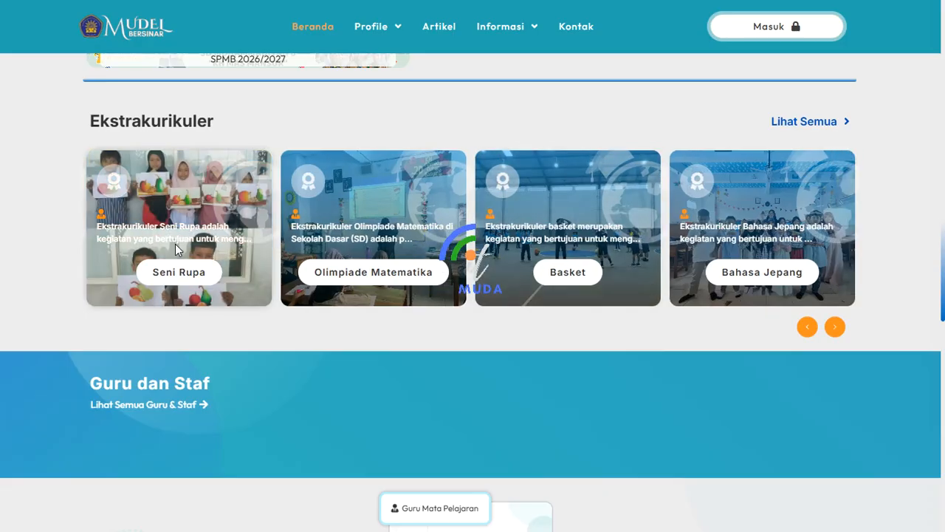
scroll(821, 232, "down", 3)
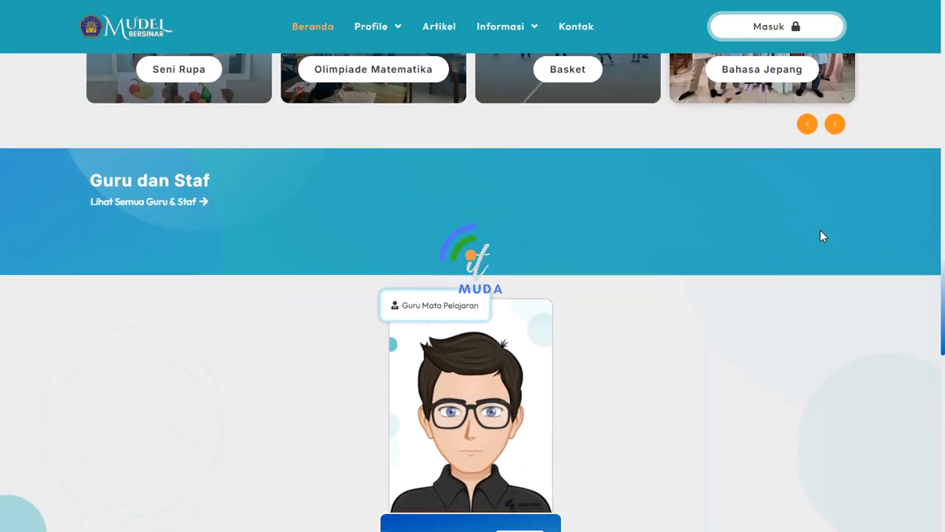
scroll(820, 236, "down", 4)
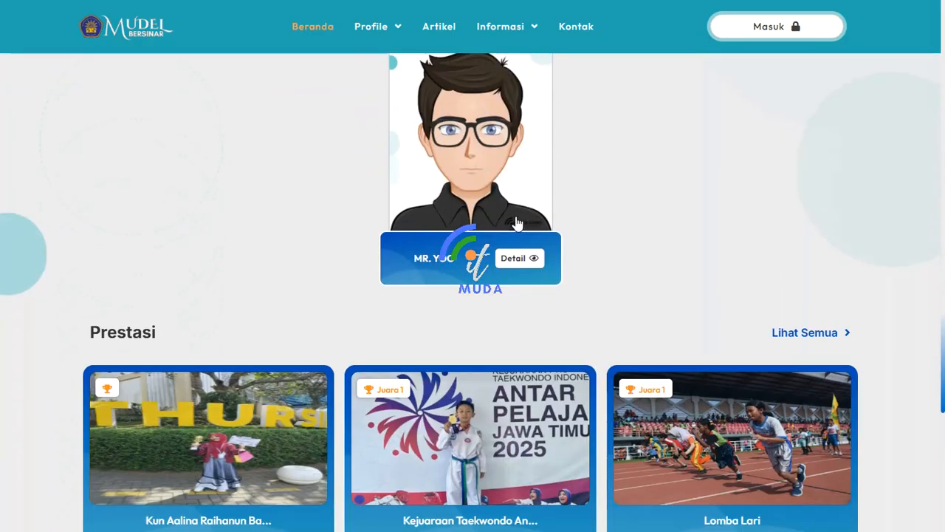
scroll(524, 226, "down", 3)
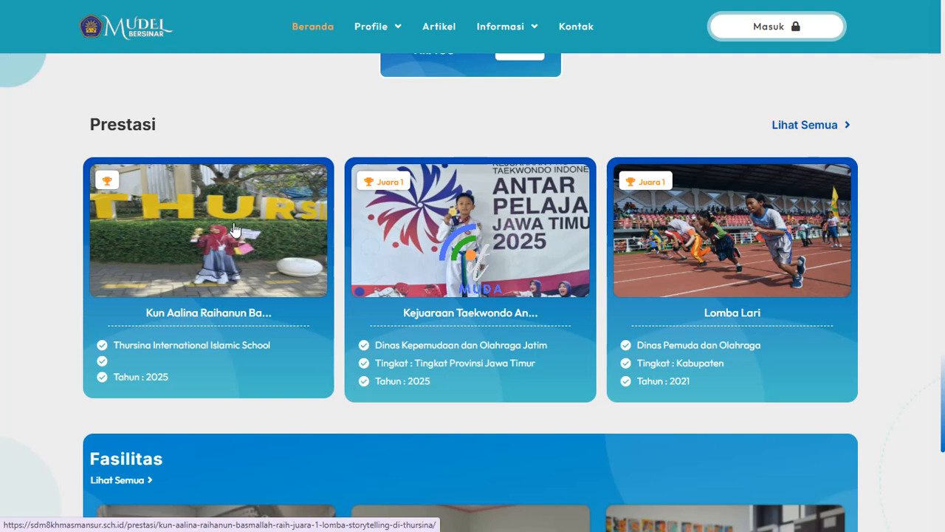
Open the first Prestasi entry, from Thursina International Islamic School, and review its article, competition details, sharing links and comment area.
left_click(217, 243)
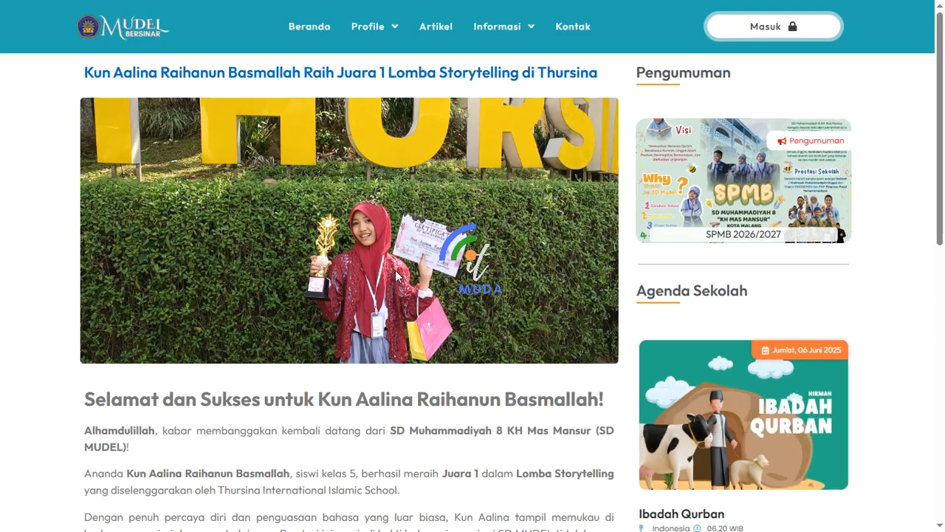
scroll(397, 277, "down", 5)
scroll(397, 274, "up", 4)
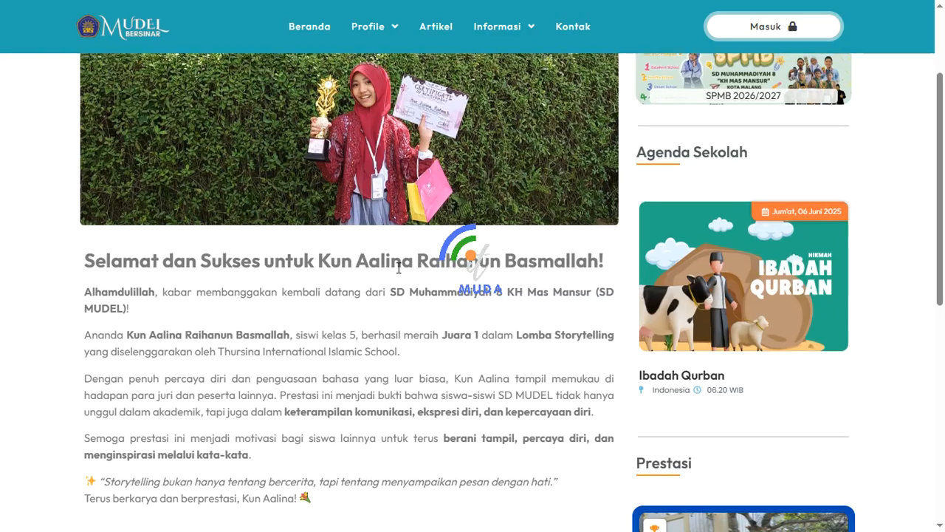
scroll(399, 268, "down", 5)
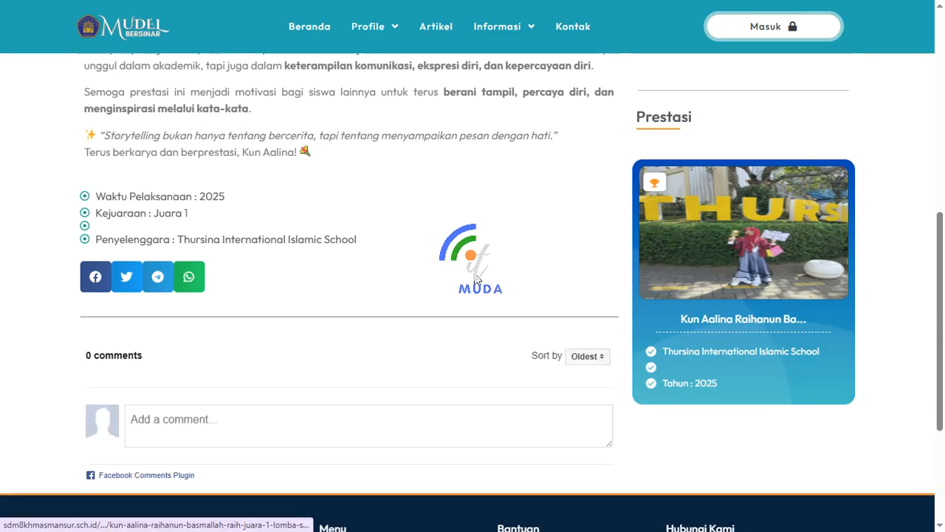
scroll(476, 279, "up", 10)
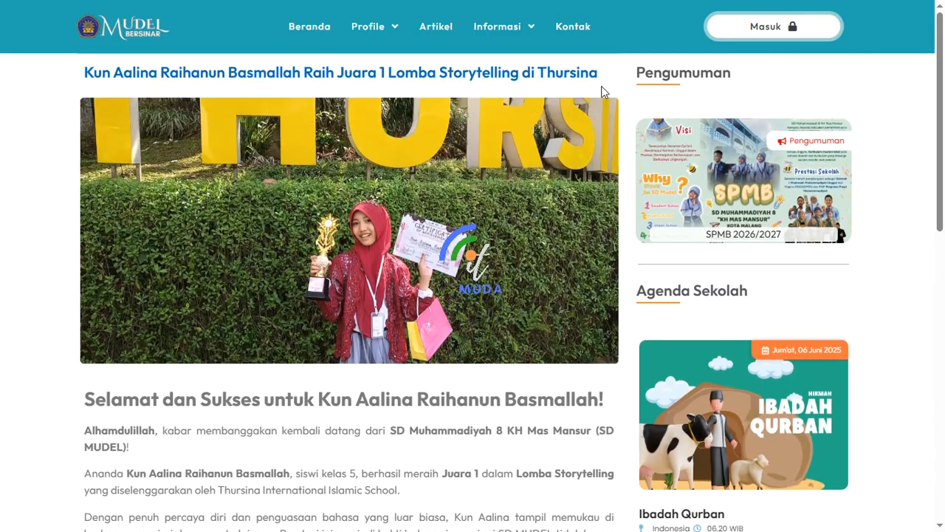
Return to the Beranda page and review the Fasilitas section and the footer's menu, help and contact areas, ending back at the header.
left_click(301, 26)
scroll(518, 279, "down", 20)
scroll(520, 284, "down", 5)
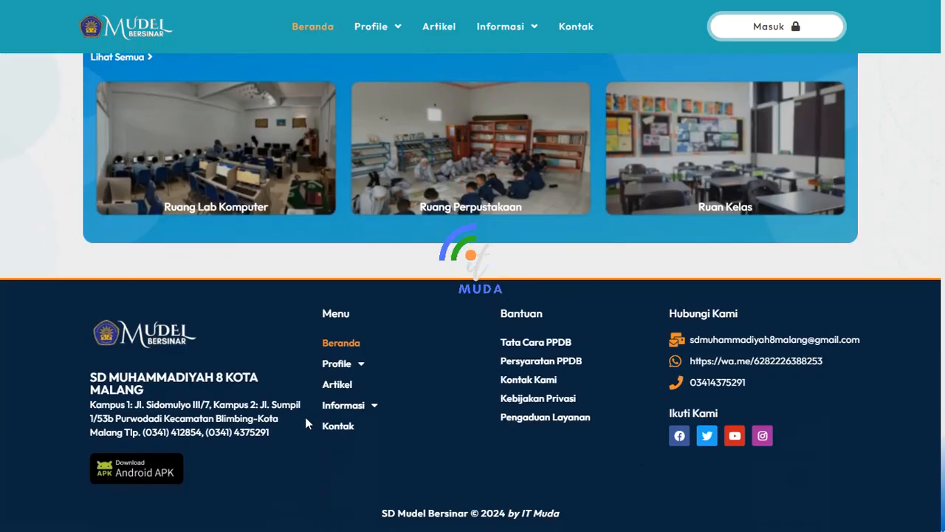
scroll(727, 522, "up", 1)
scroll(726, 521, "up", 12)
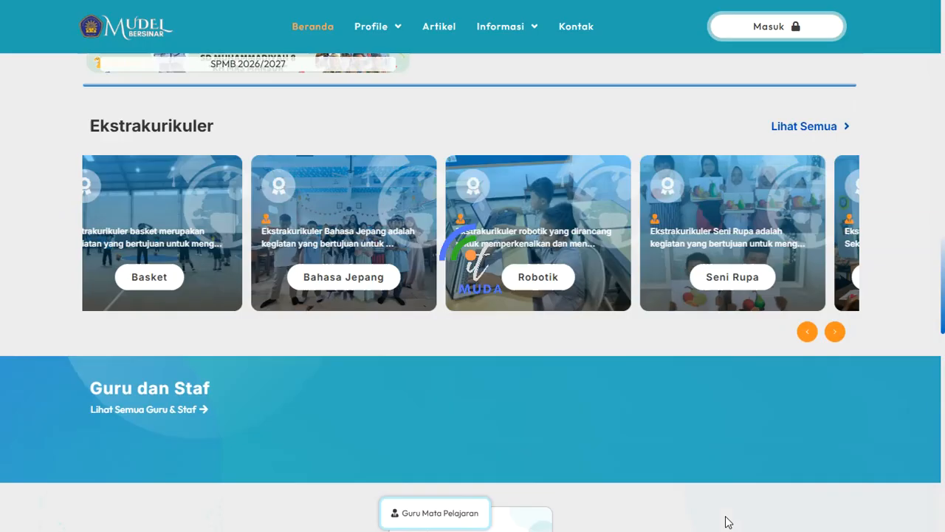
scroll(727, 521, "up", 10)
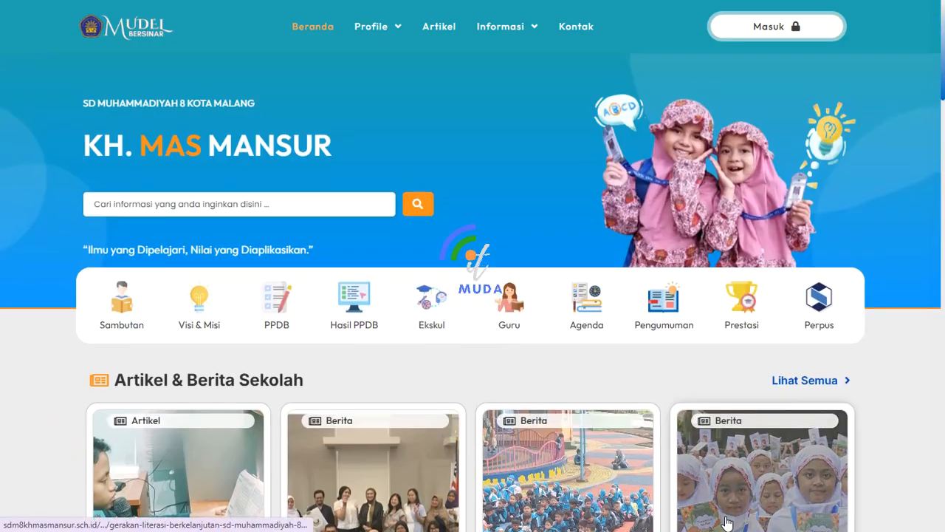